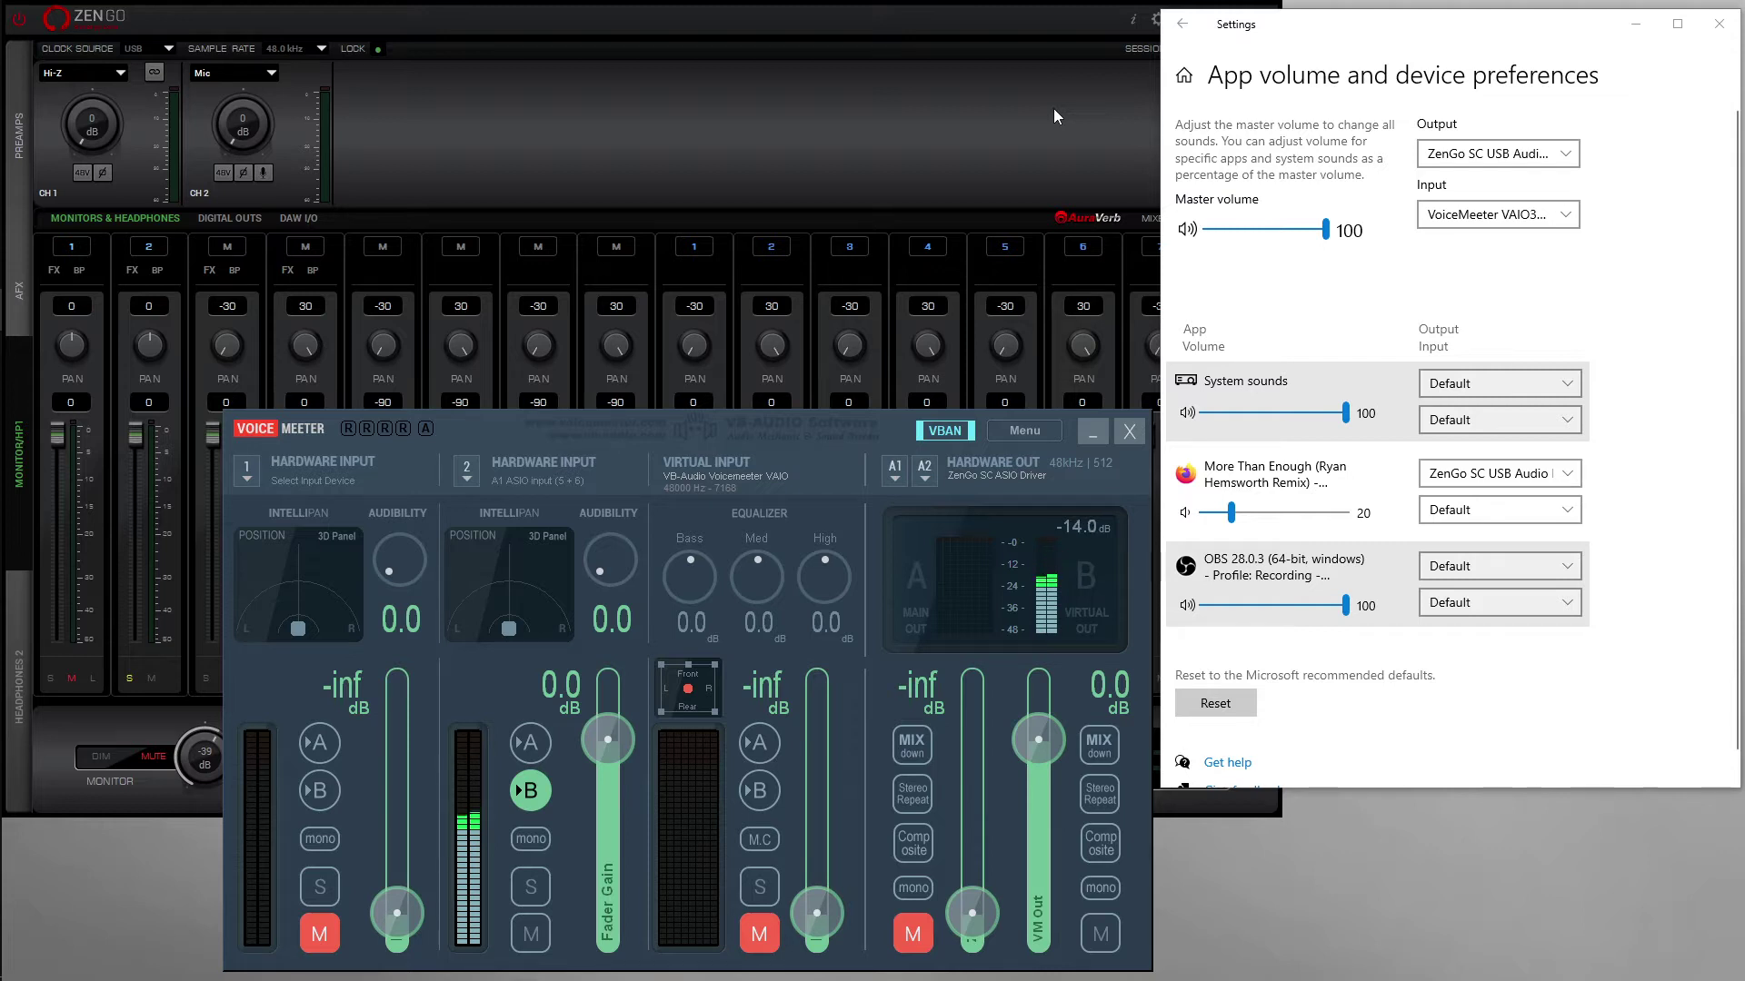
Step: Lock the VoiceMeeter graphic user interface and unlock it again
left_click_drag(892, 417, 874, 373)
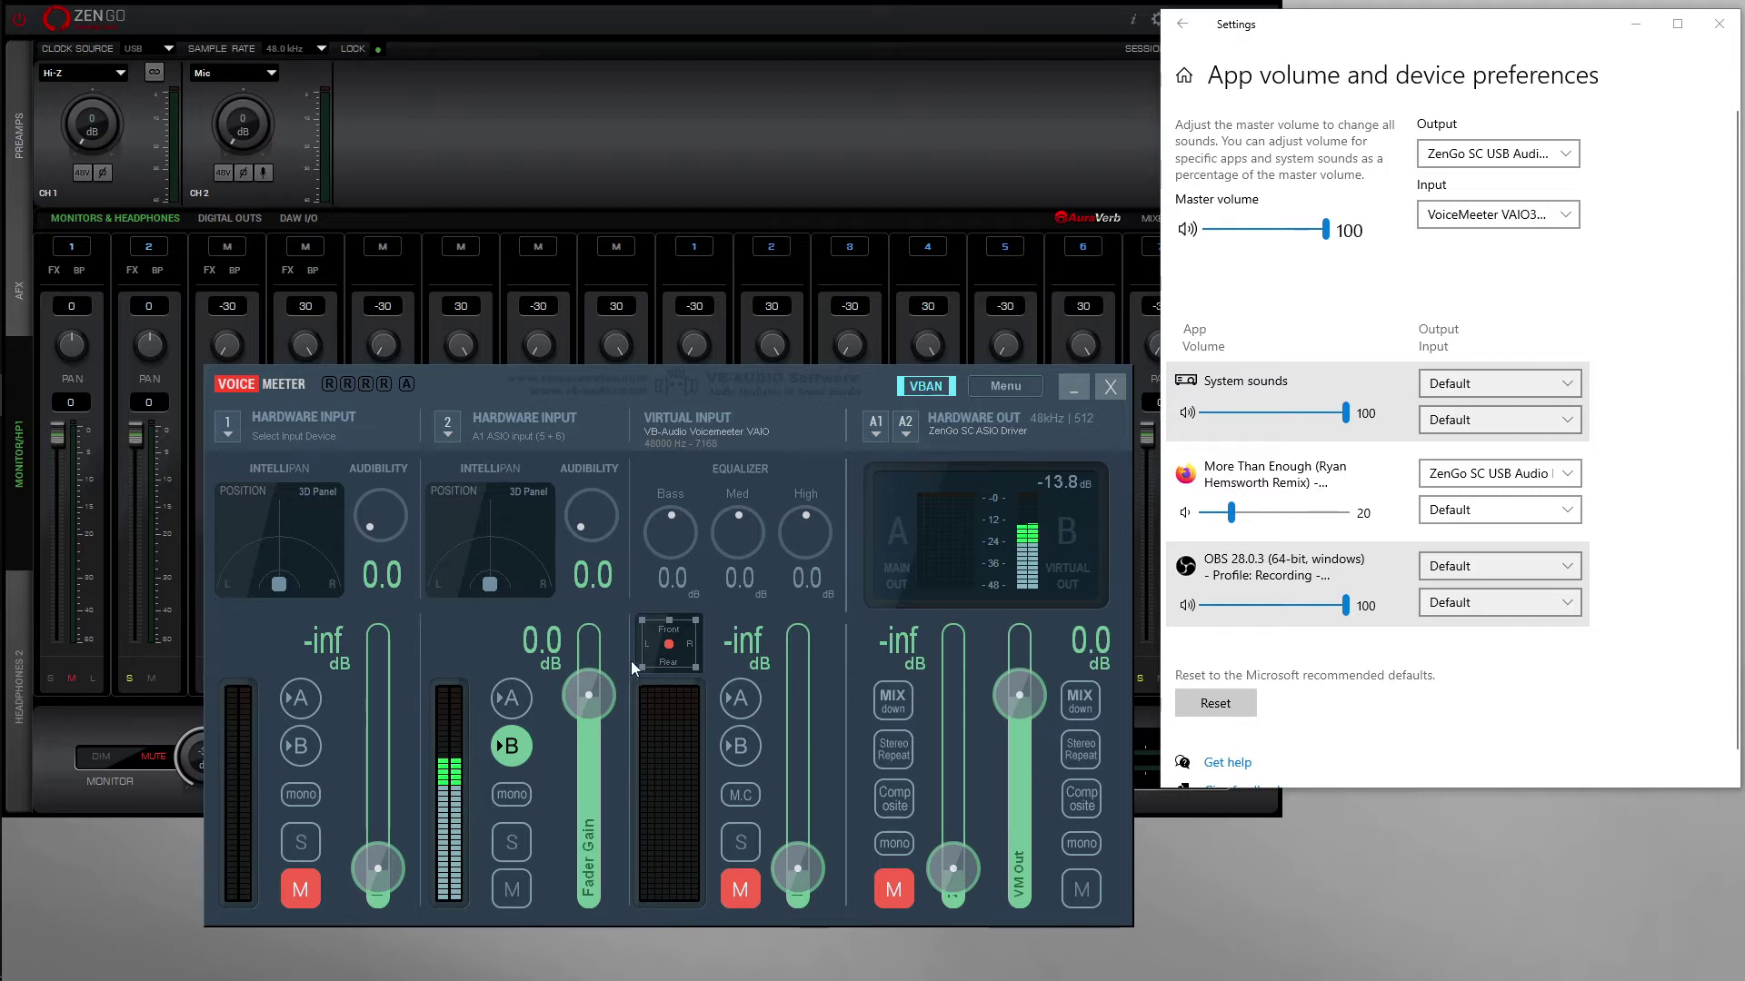
left_click(1000, 388)
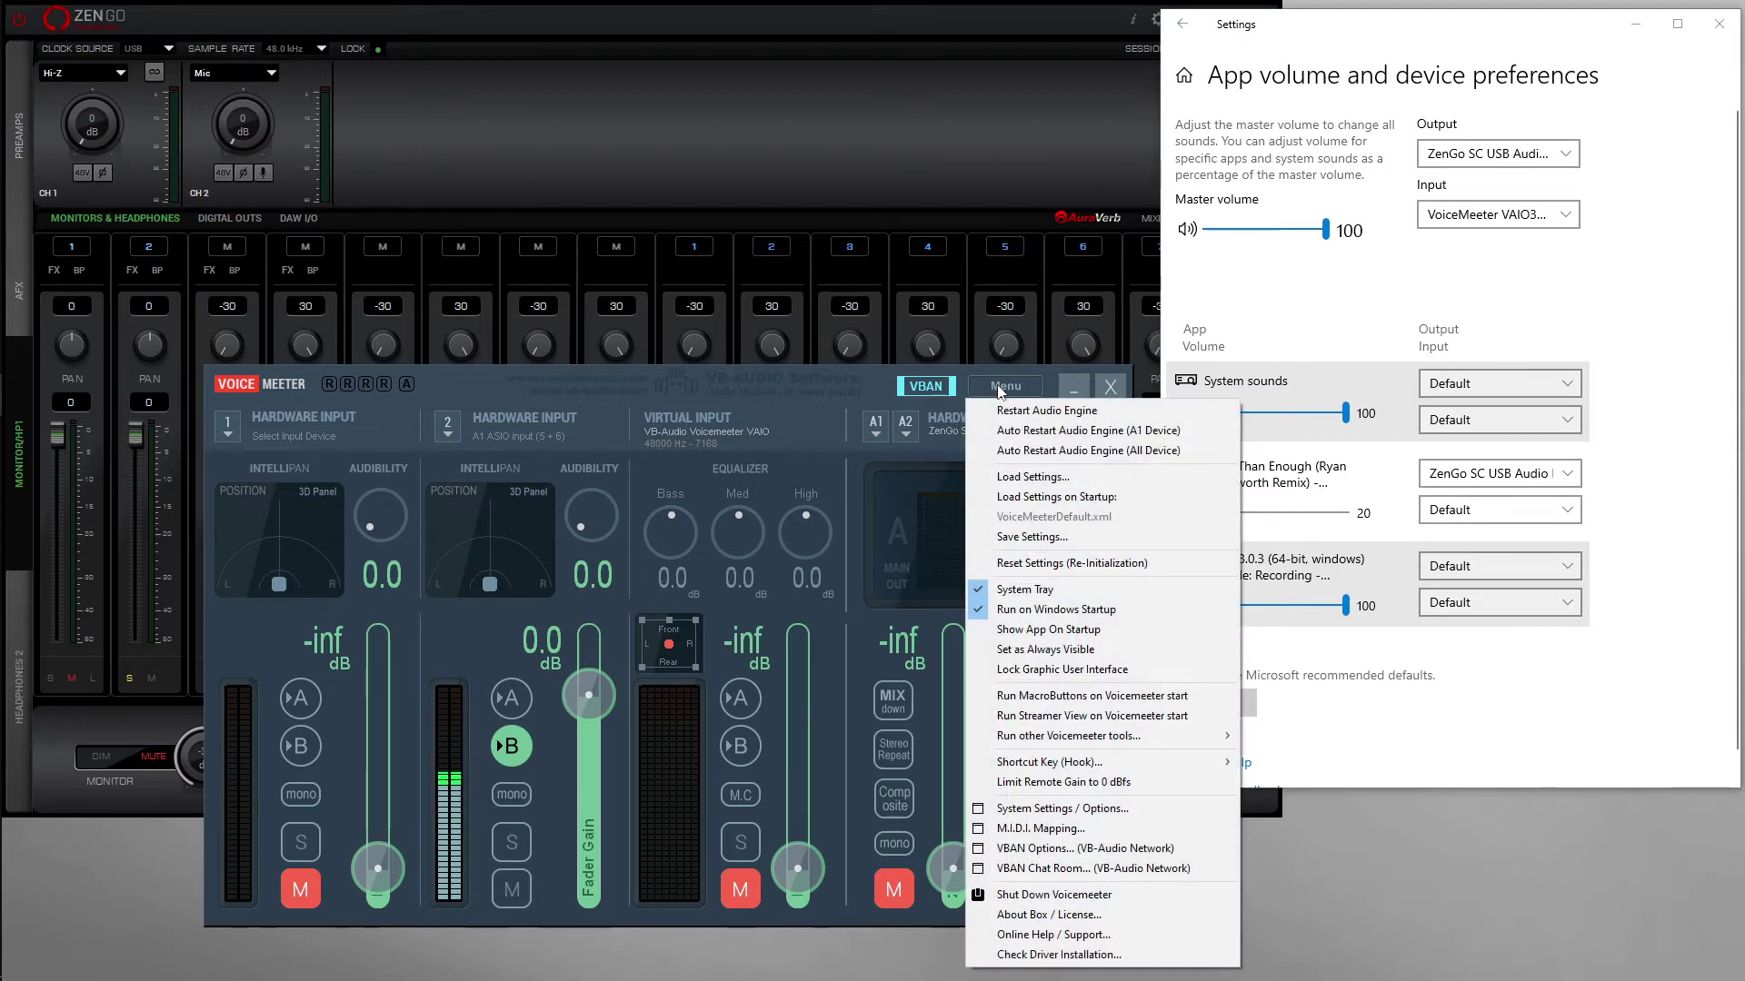
left_click(1061, 669)
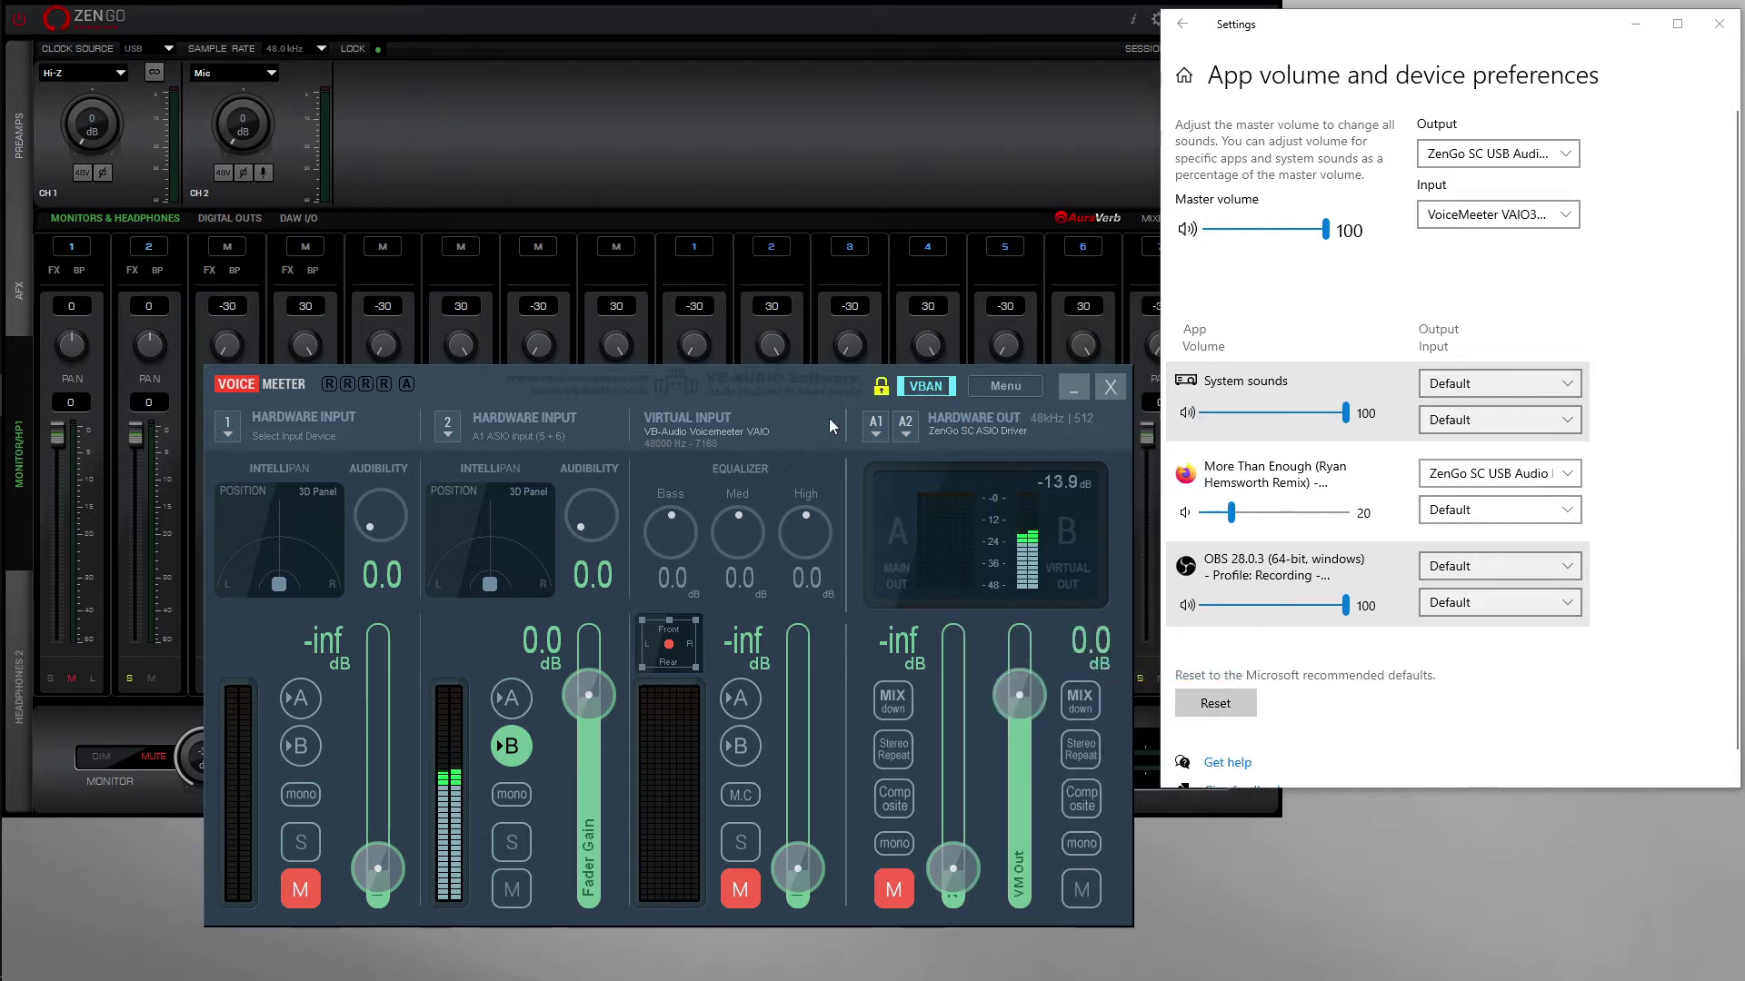
left_click(1005, 386)
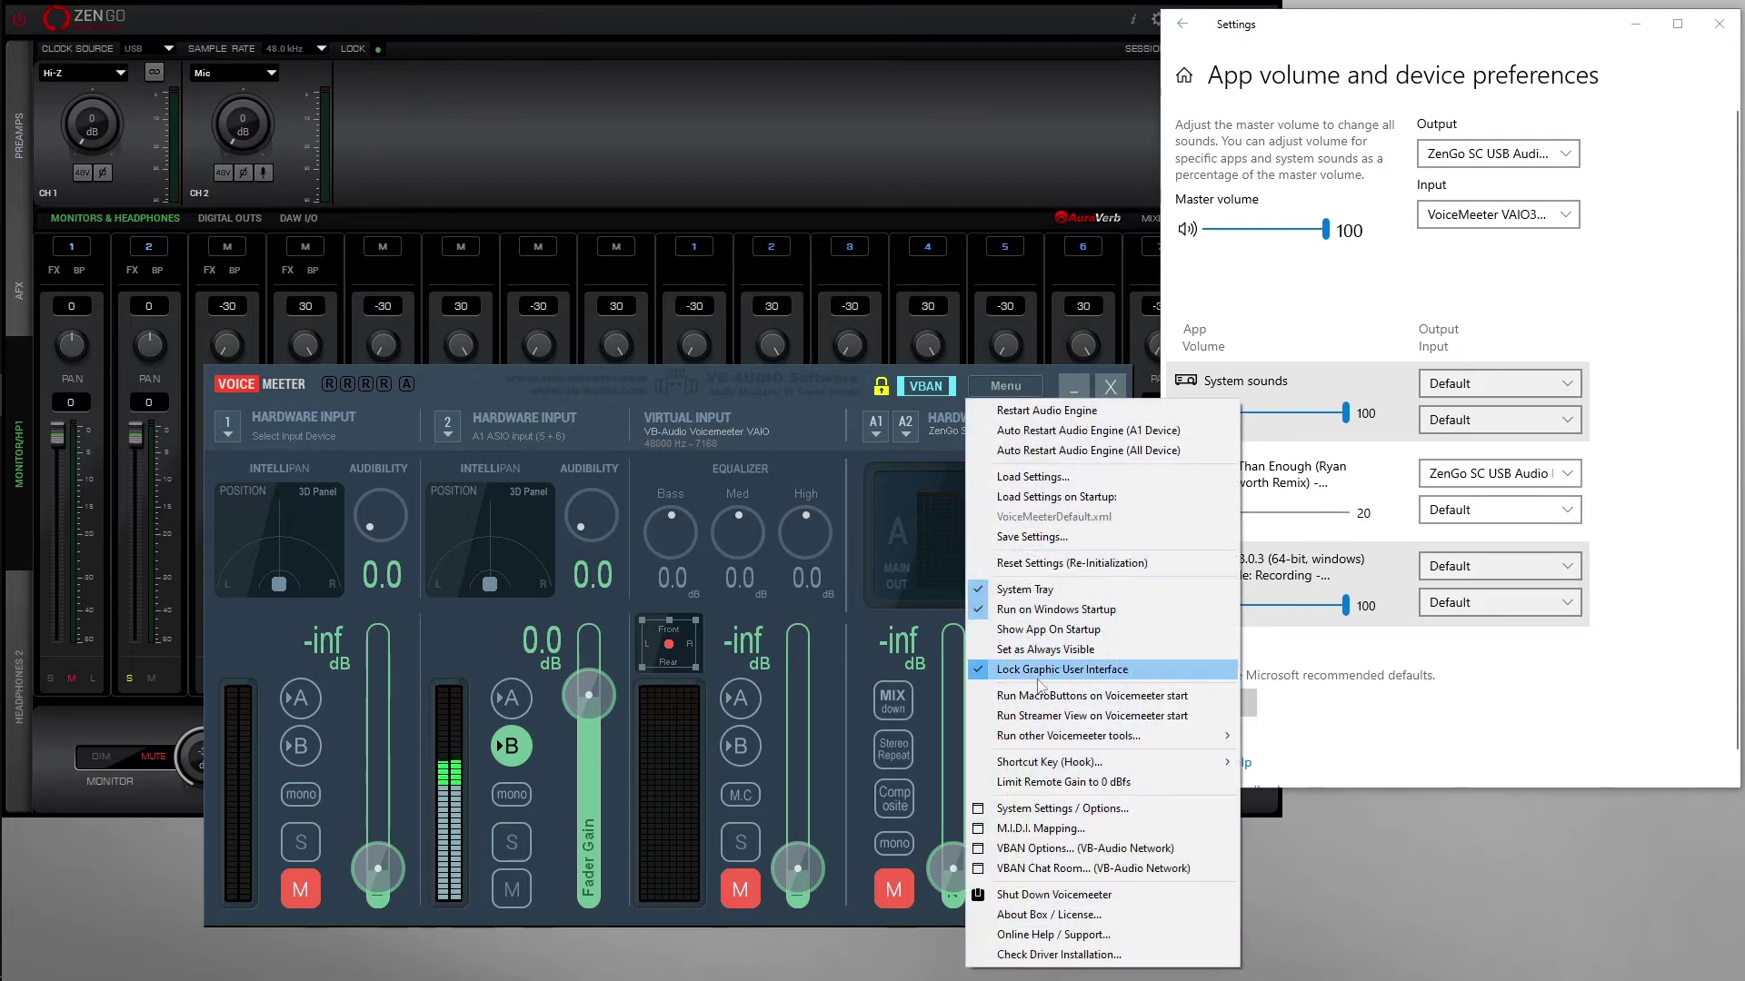
left_click(1061, 668)
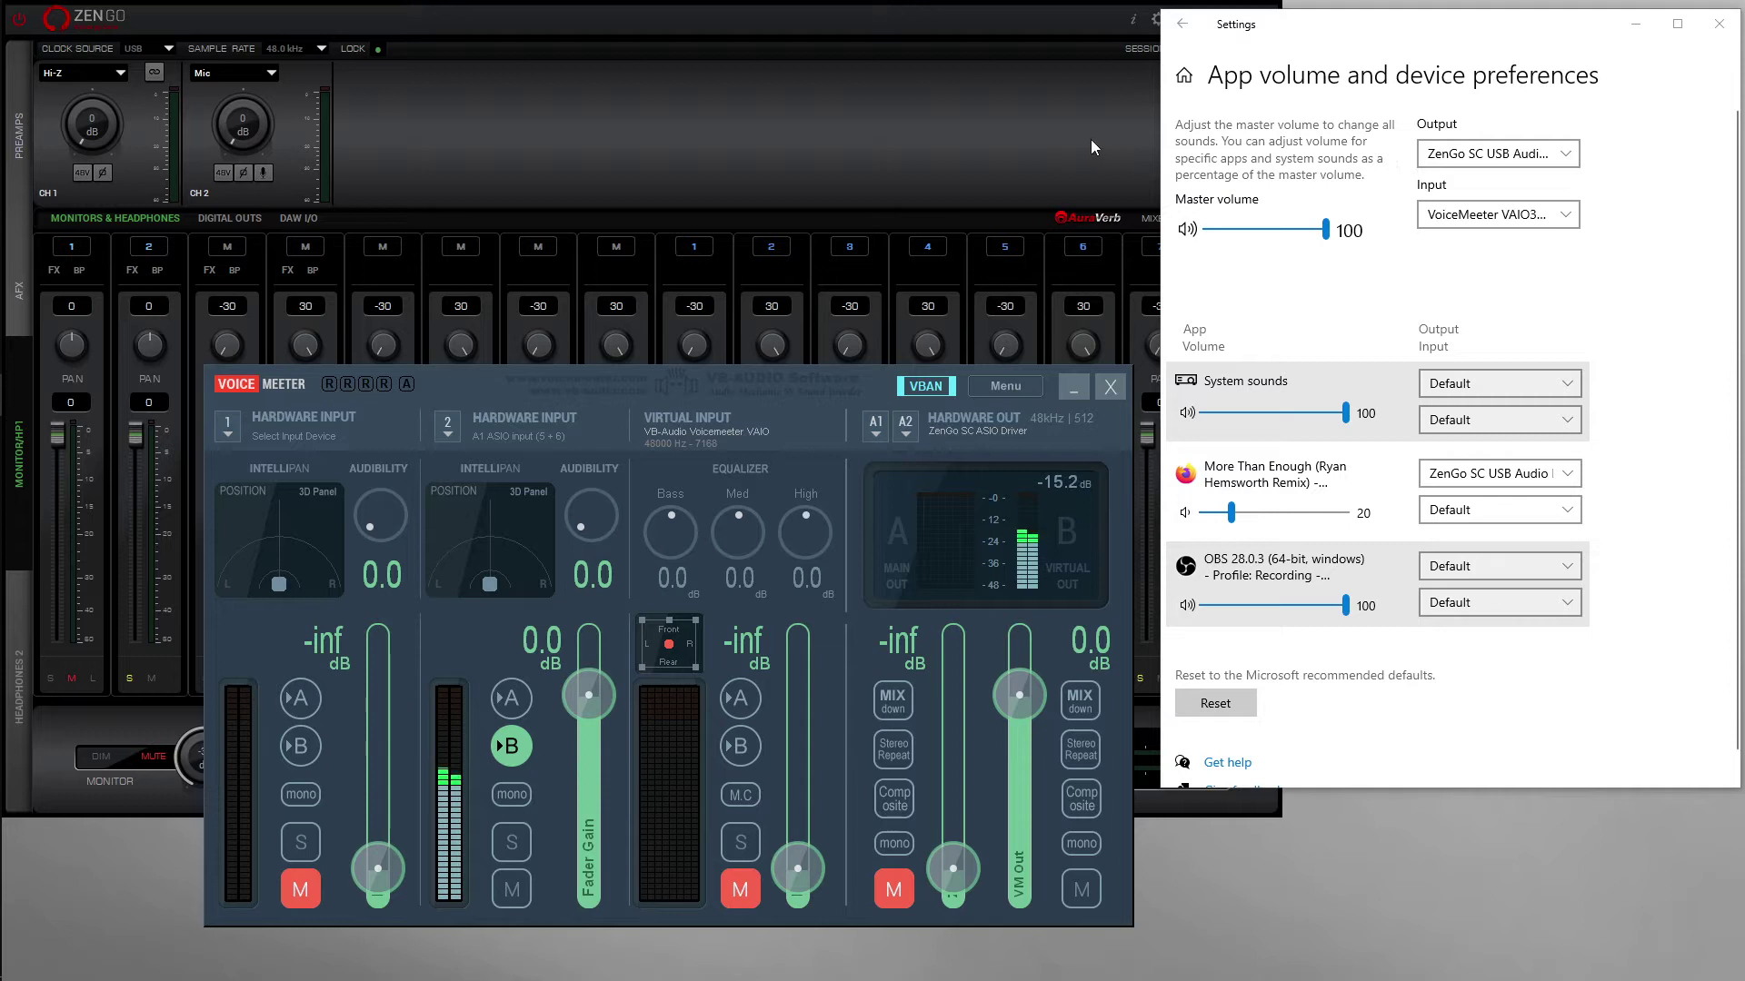
Step: Show the ZenGo DAW I/O routing and choose ZenGo SC USB Audio Driver Playback 7/8 as the Windows default output
left_click(314, 220)
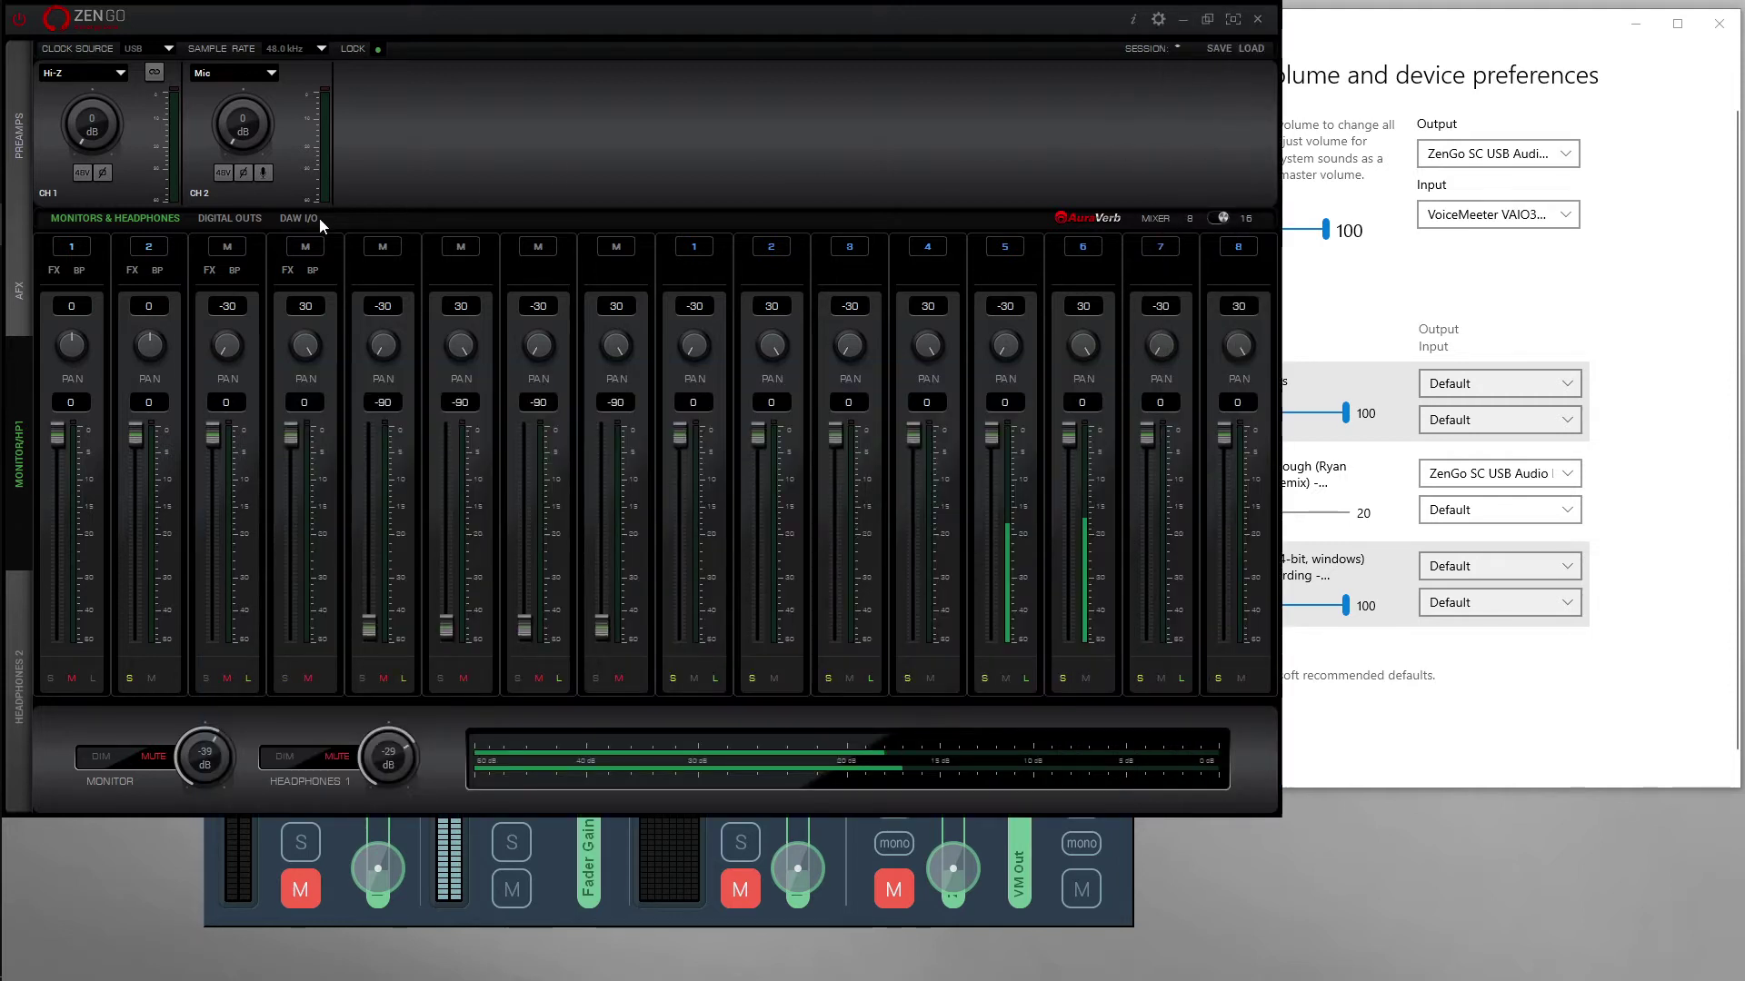
left_click(309, 219)
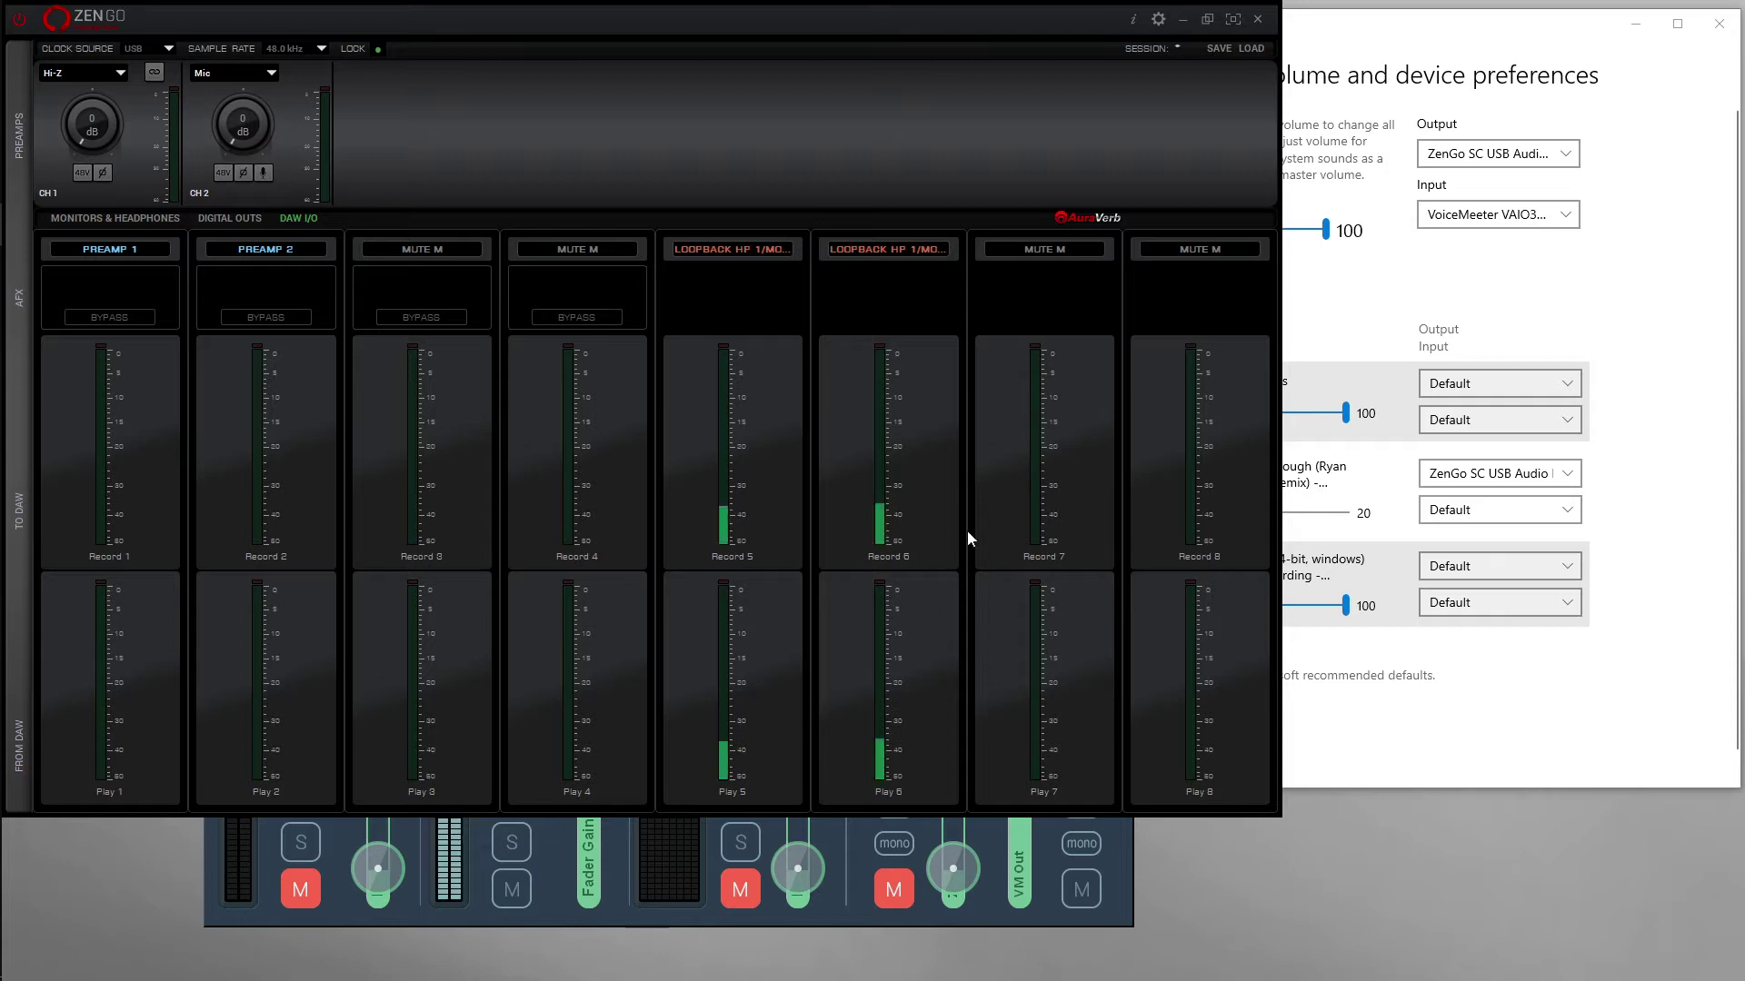
left_click(1577, 109)
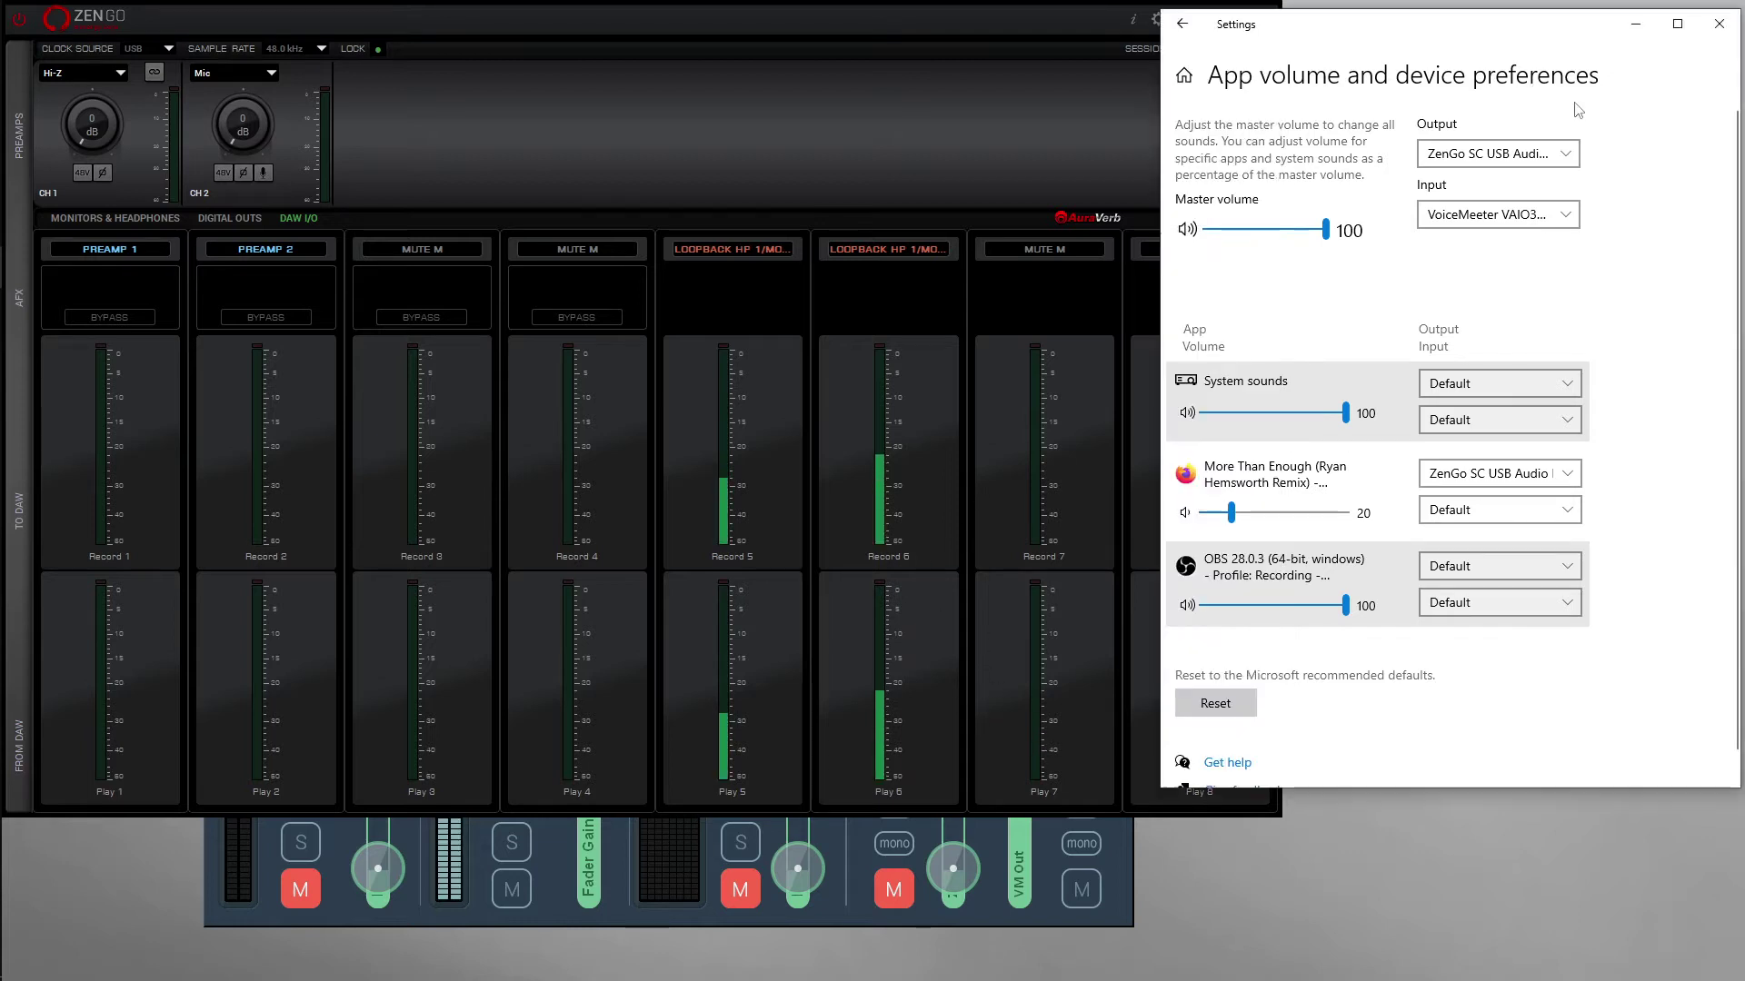
left_click(1490, 161)
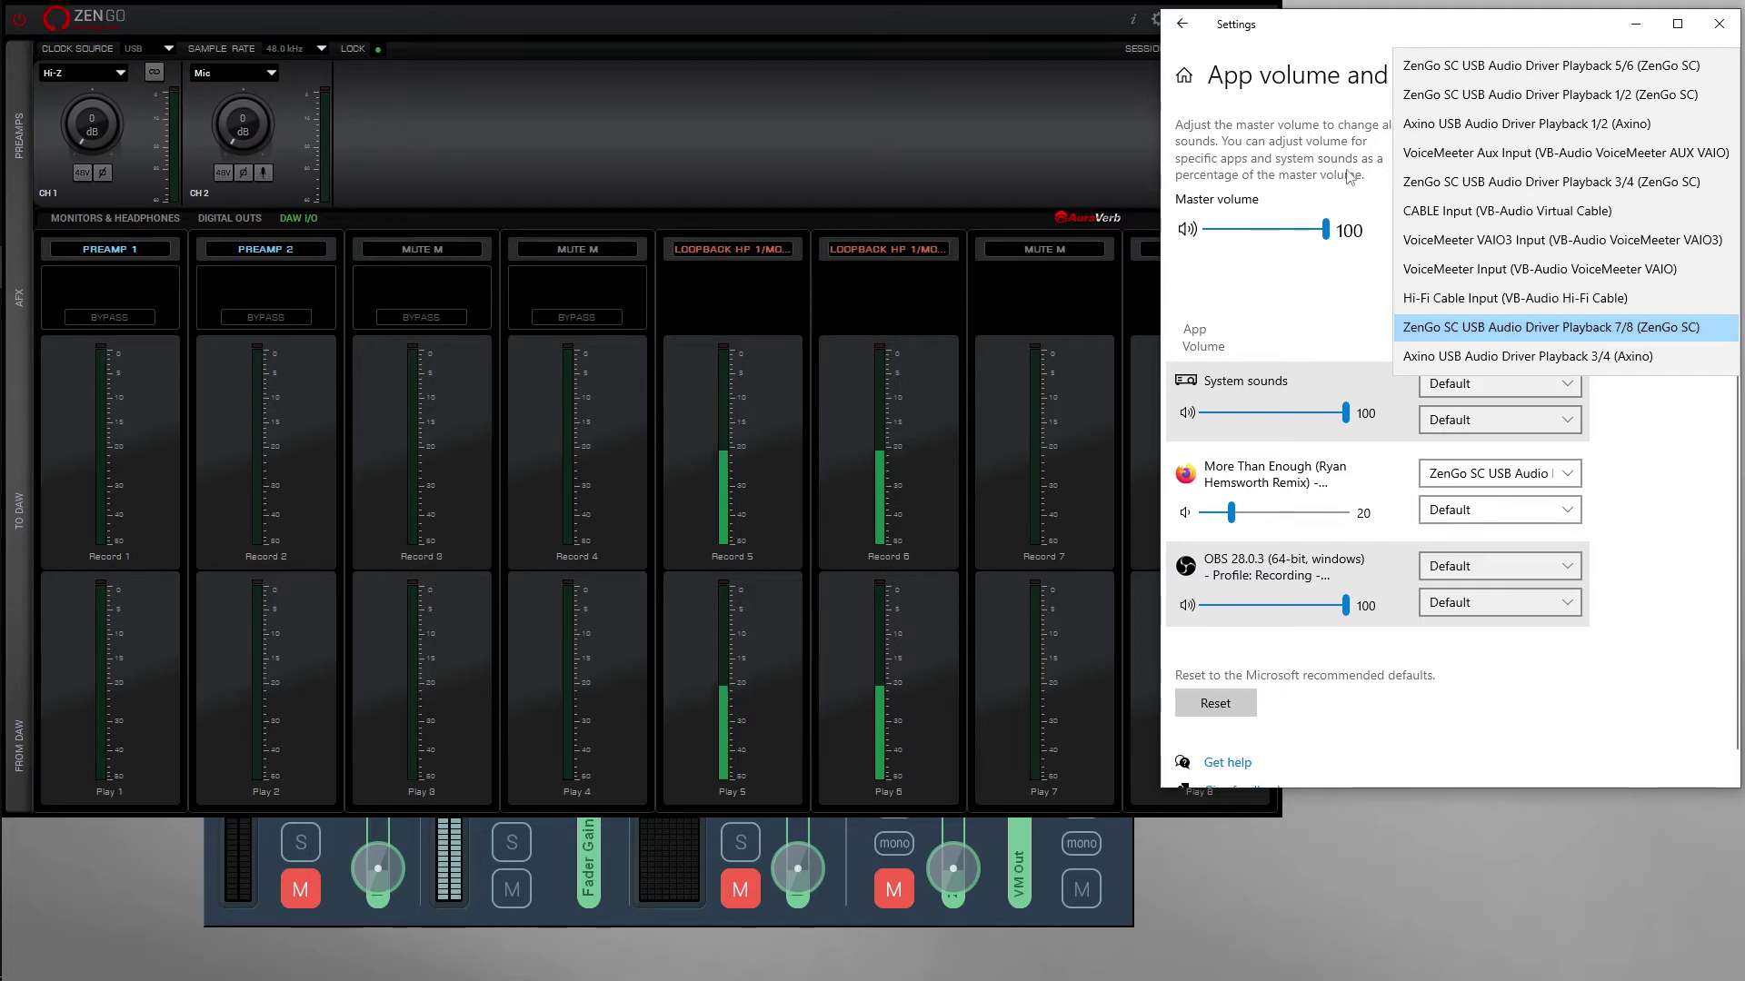
left_click(1629, 332)
left_click(1103, 423)
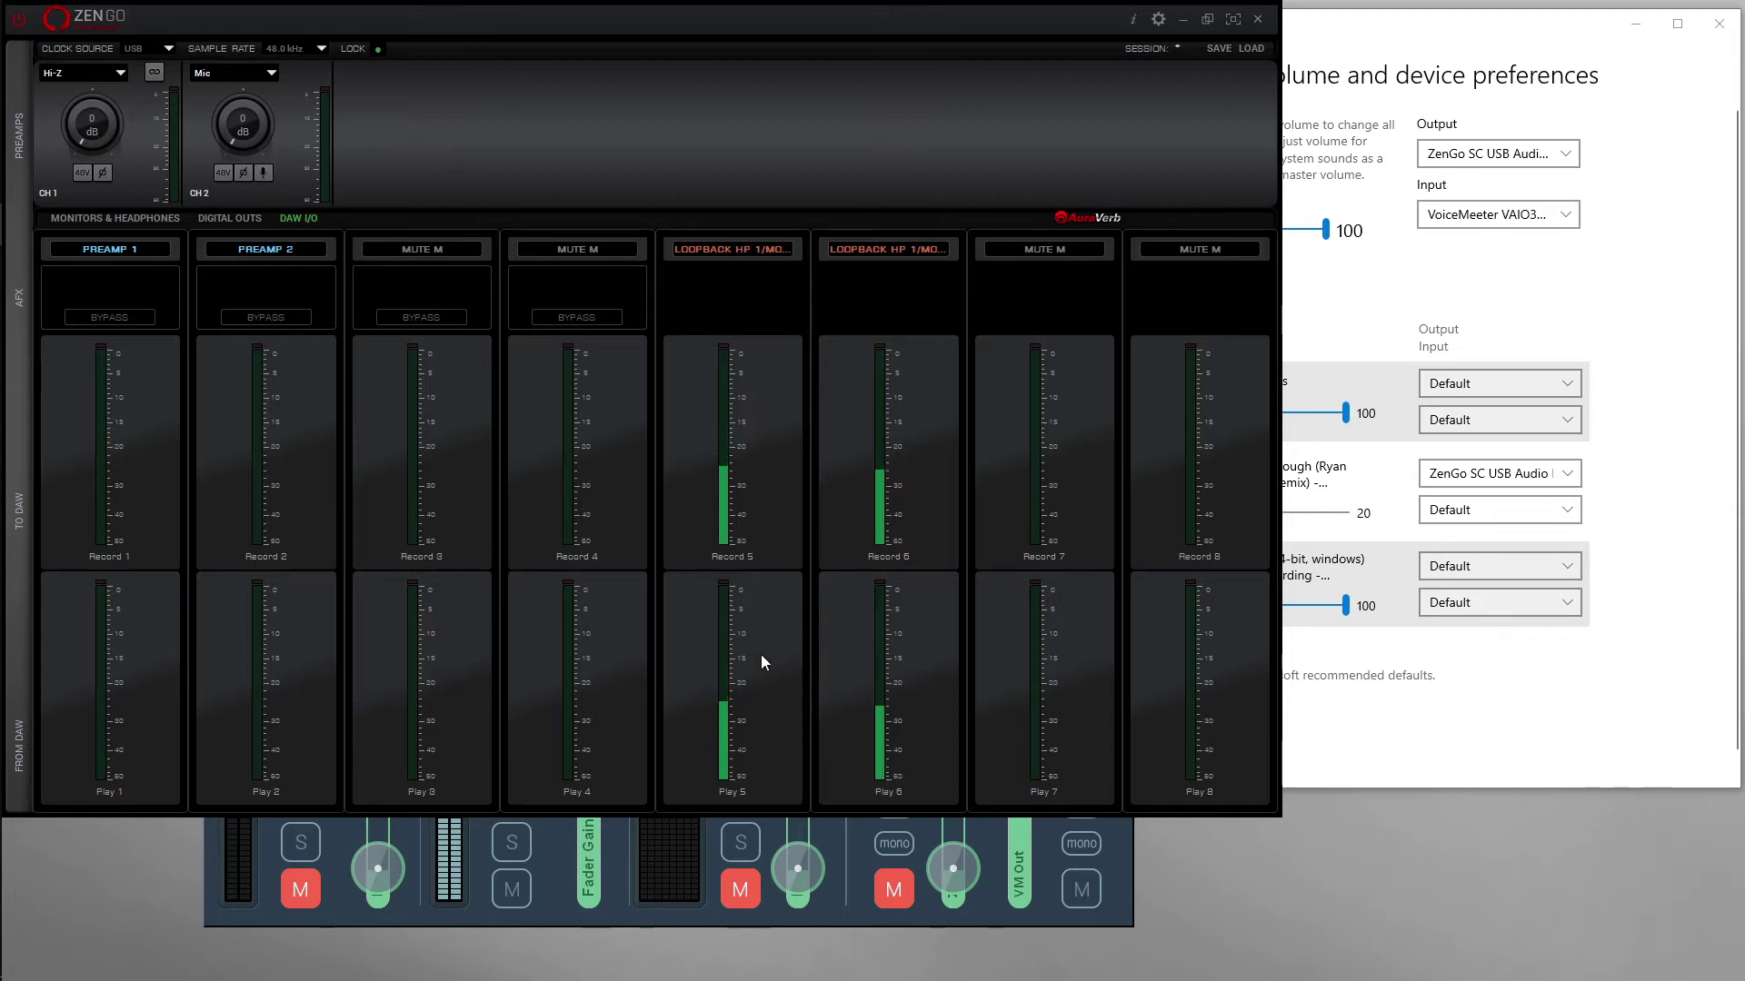
Step: Check which playback device Firefox is assigned in the Windows app volume preferences and compare it with the ZenGo playback channels
left_click(1284, 499)
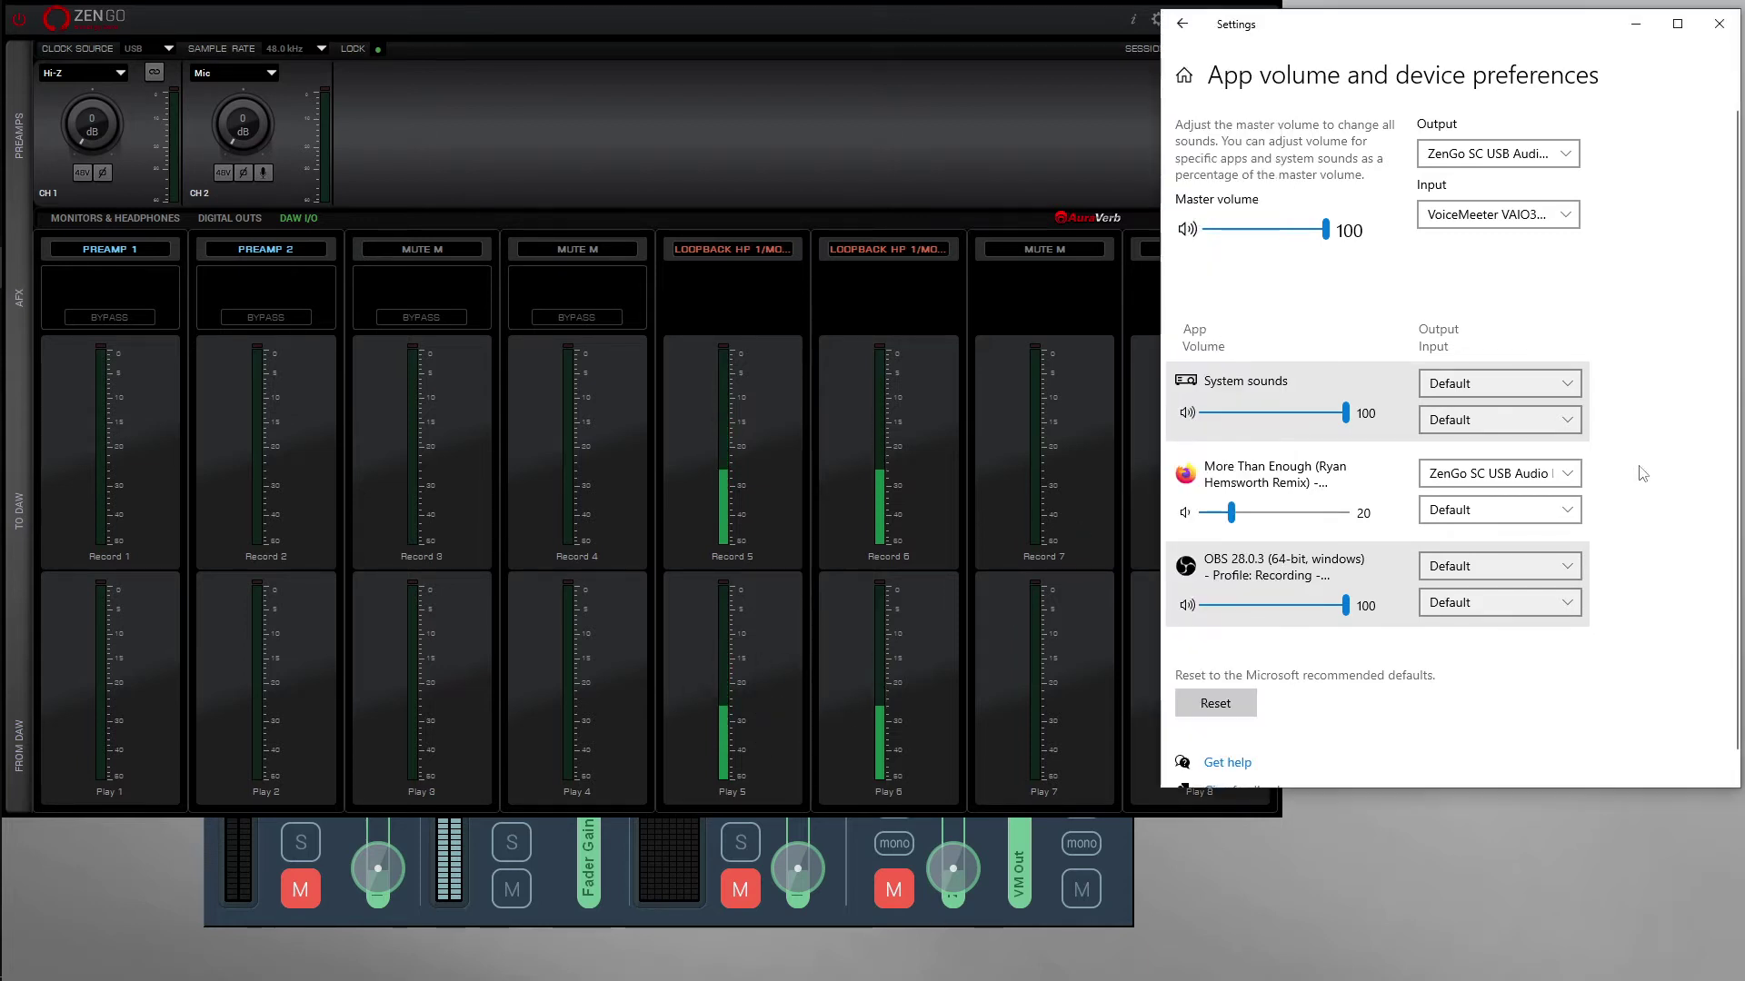
left_click(1465, 474)
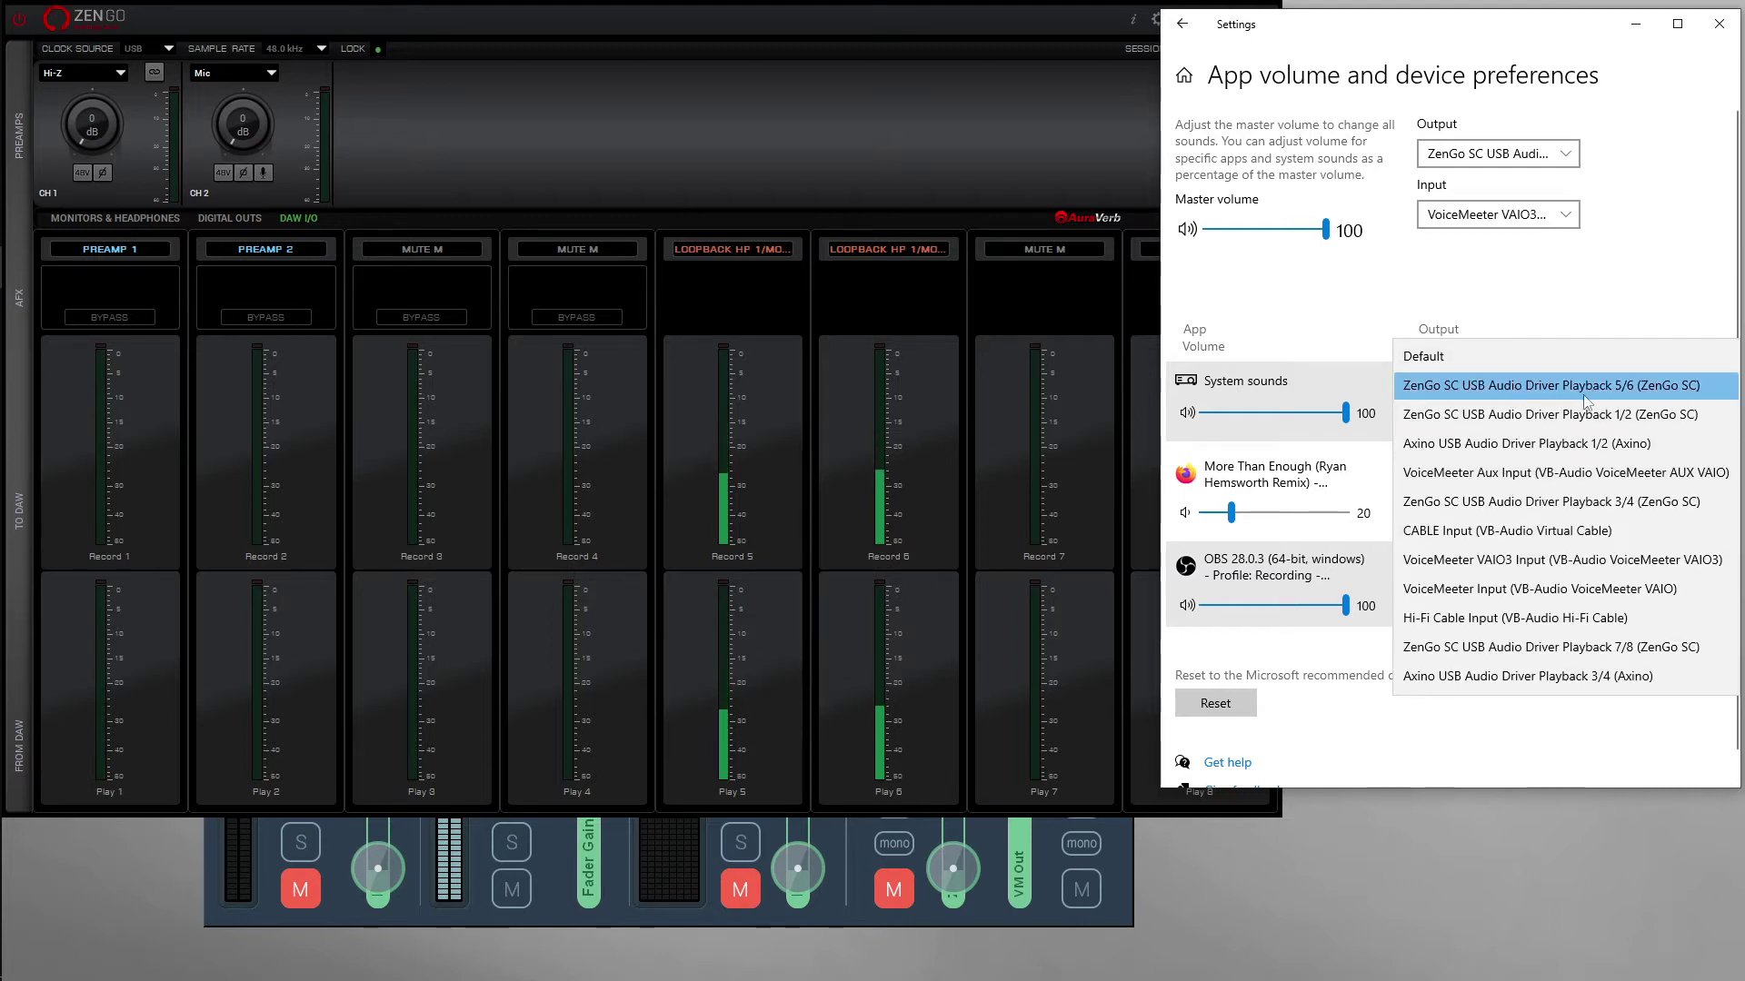
left_click(1633, 332)
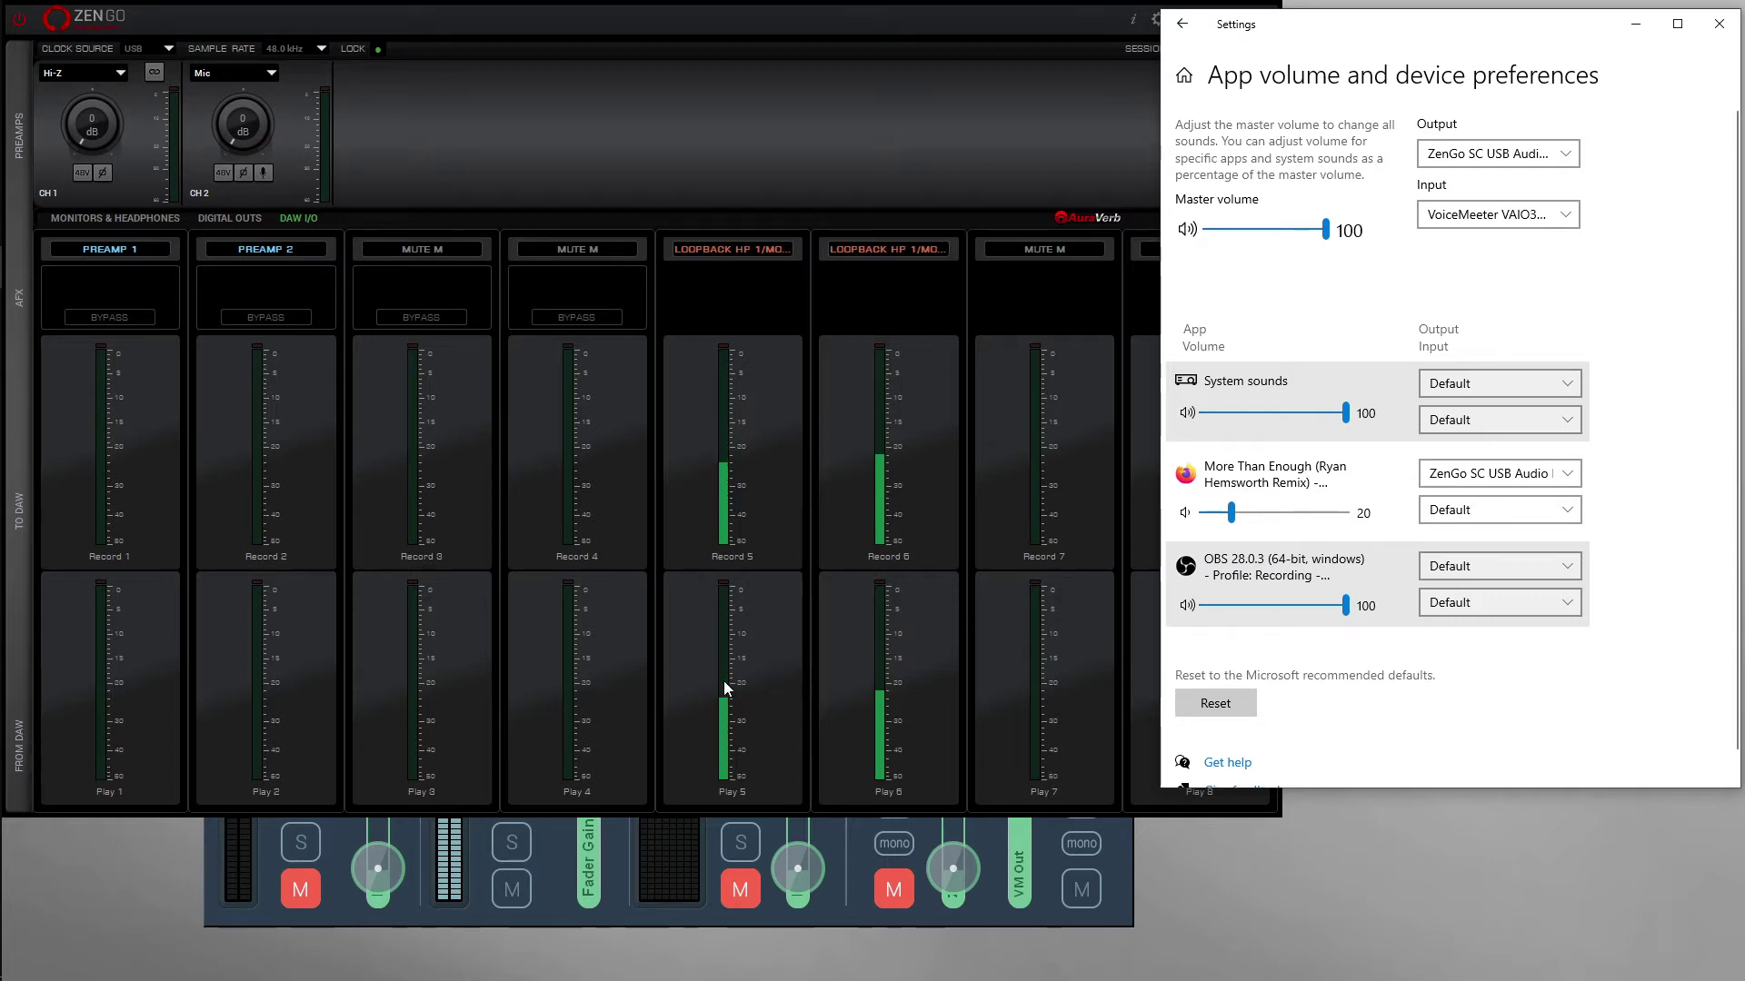
left_click(722, 178)
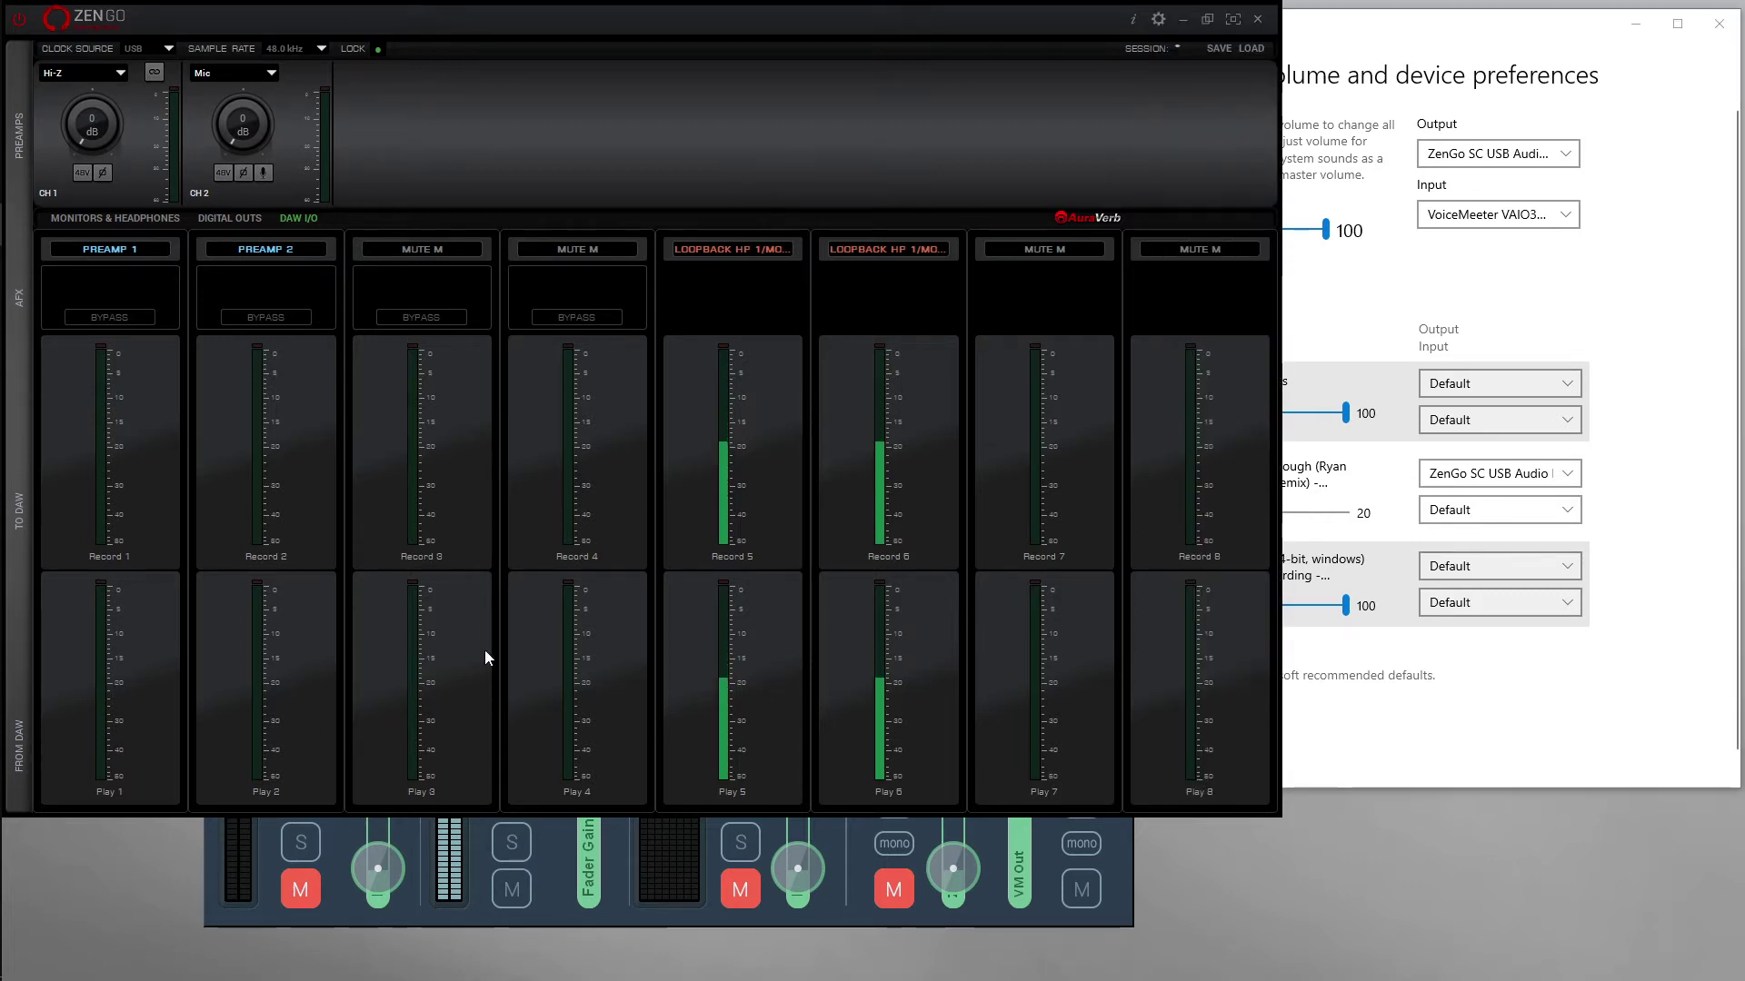
Step: Compare VoiceMeeter's hardware input and output assignments with the record and play channels in ZenGo's DAW I/O
left_click(1116, 868)
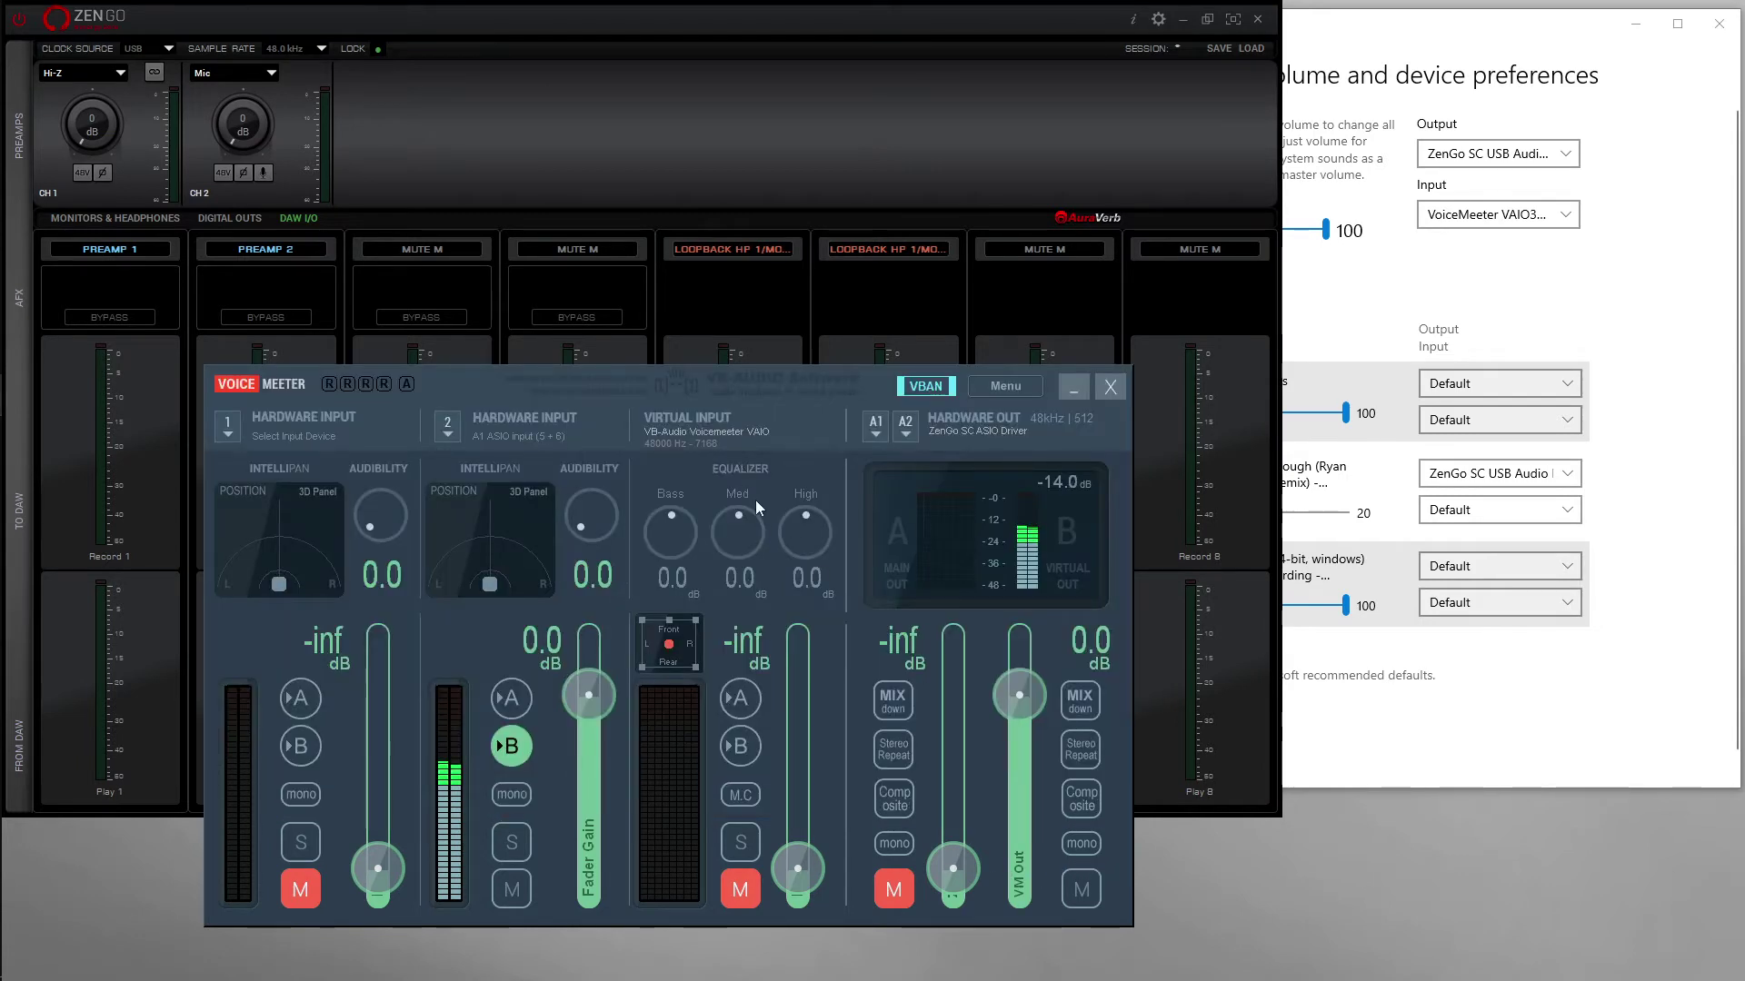
left_click(914, 140)
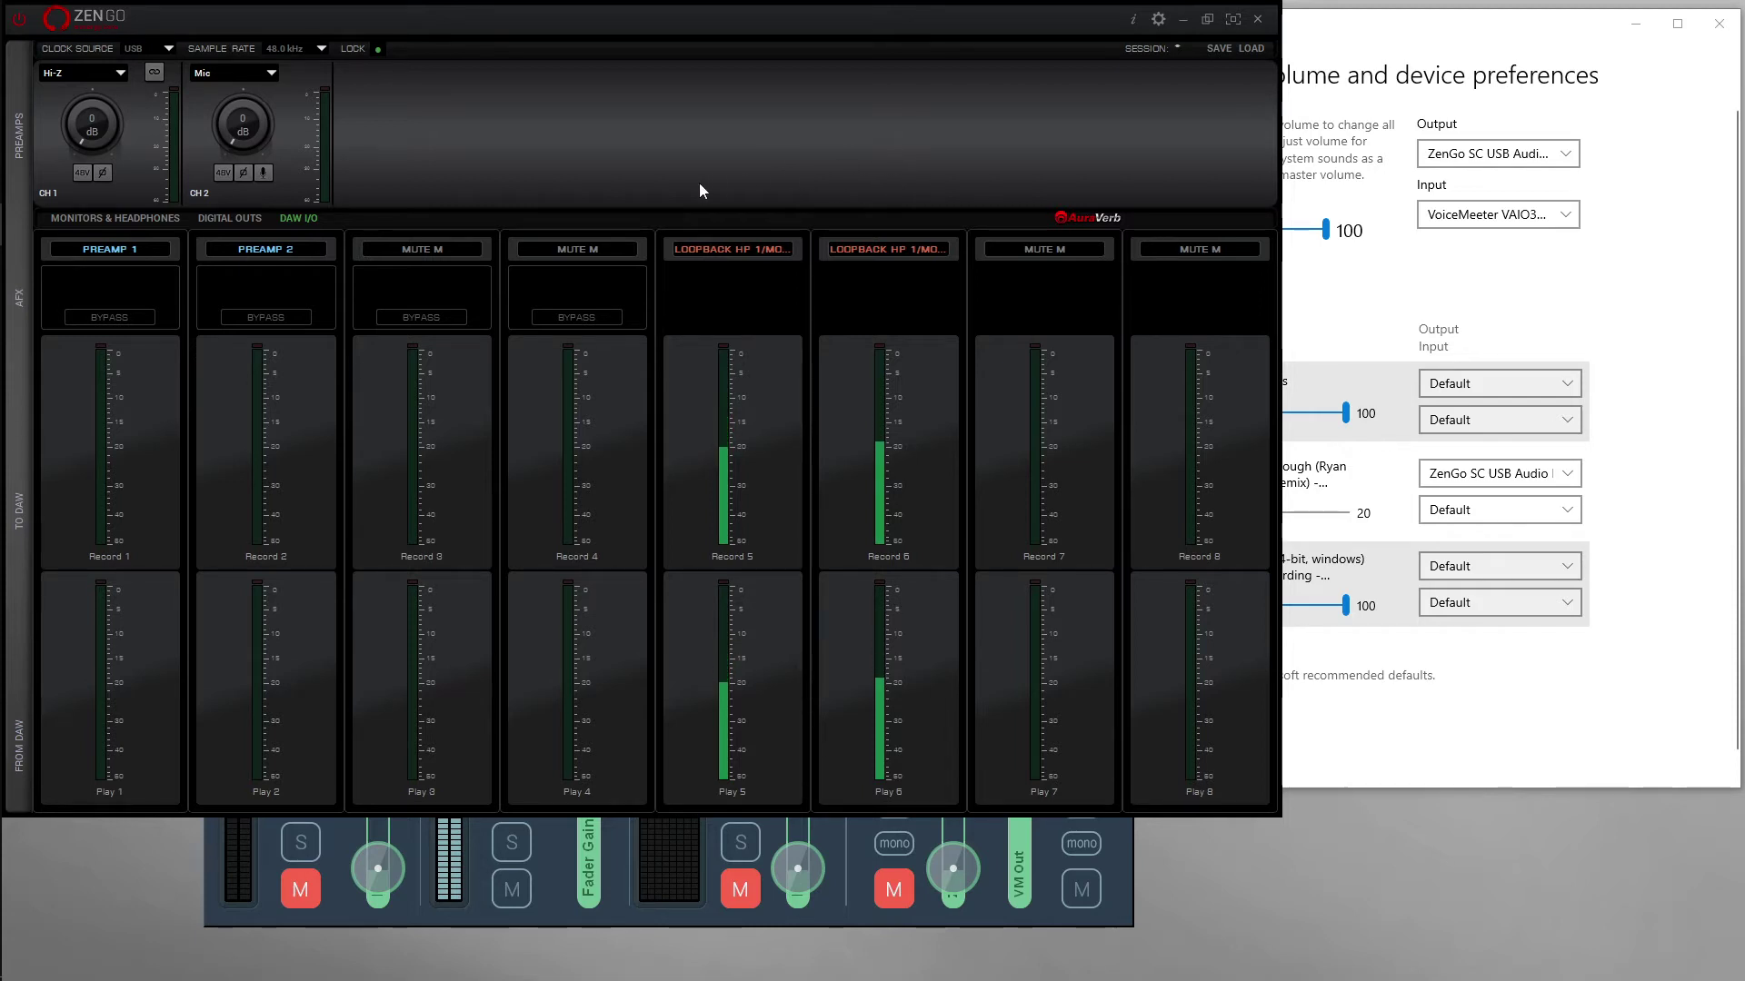
left_click(1123, 832)
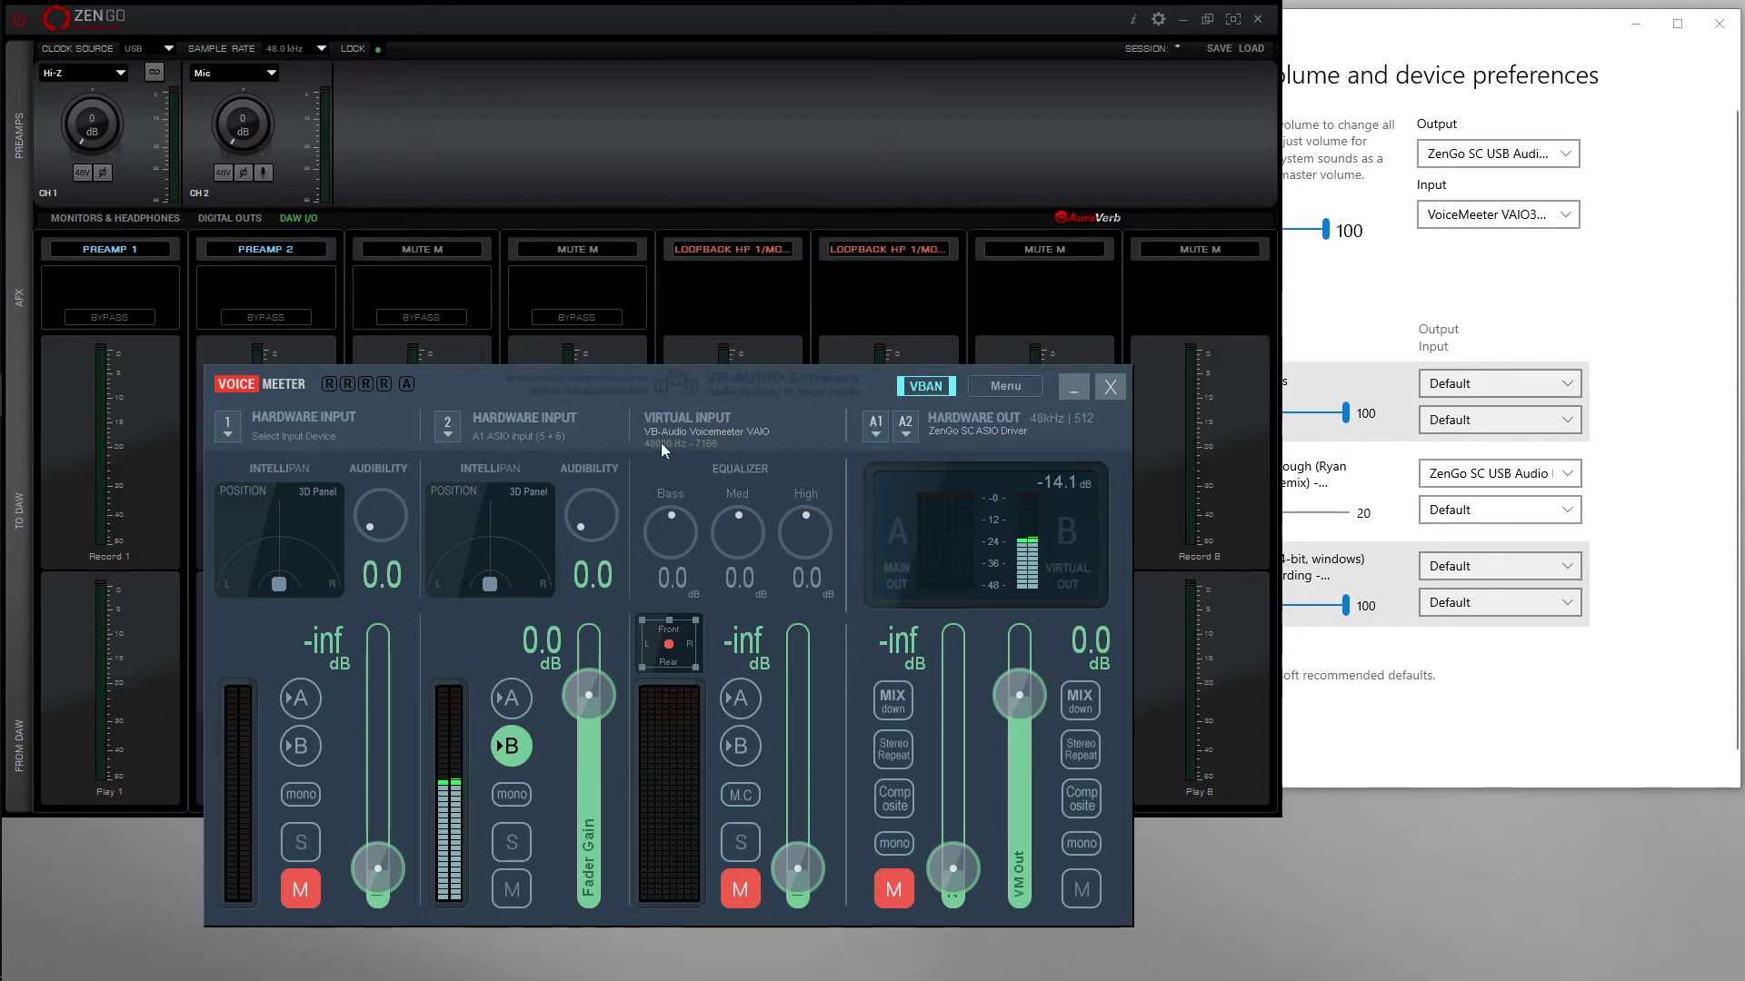
left_click(702, 171)
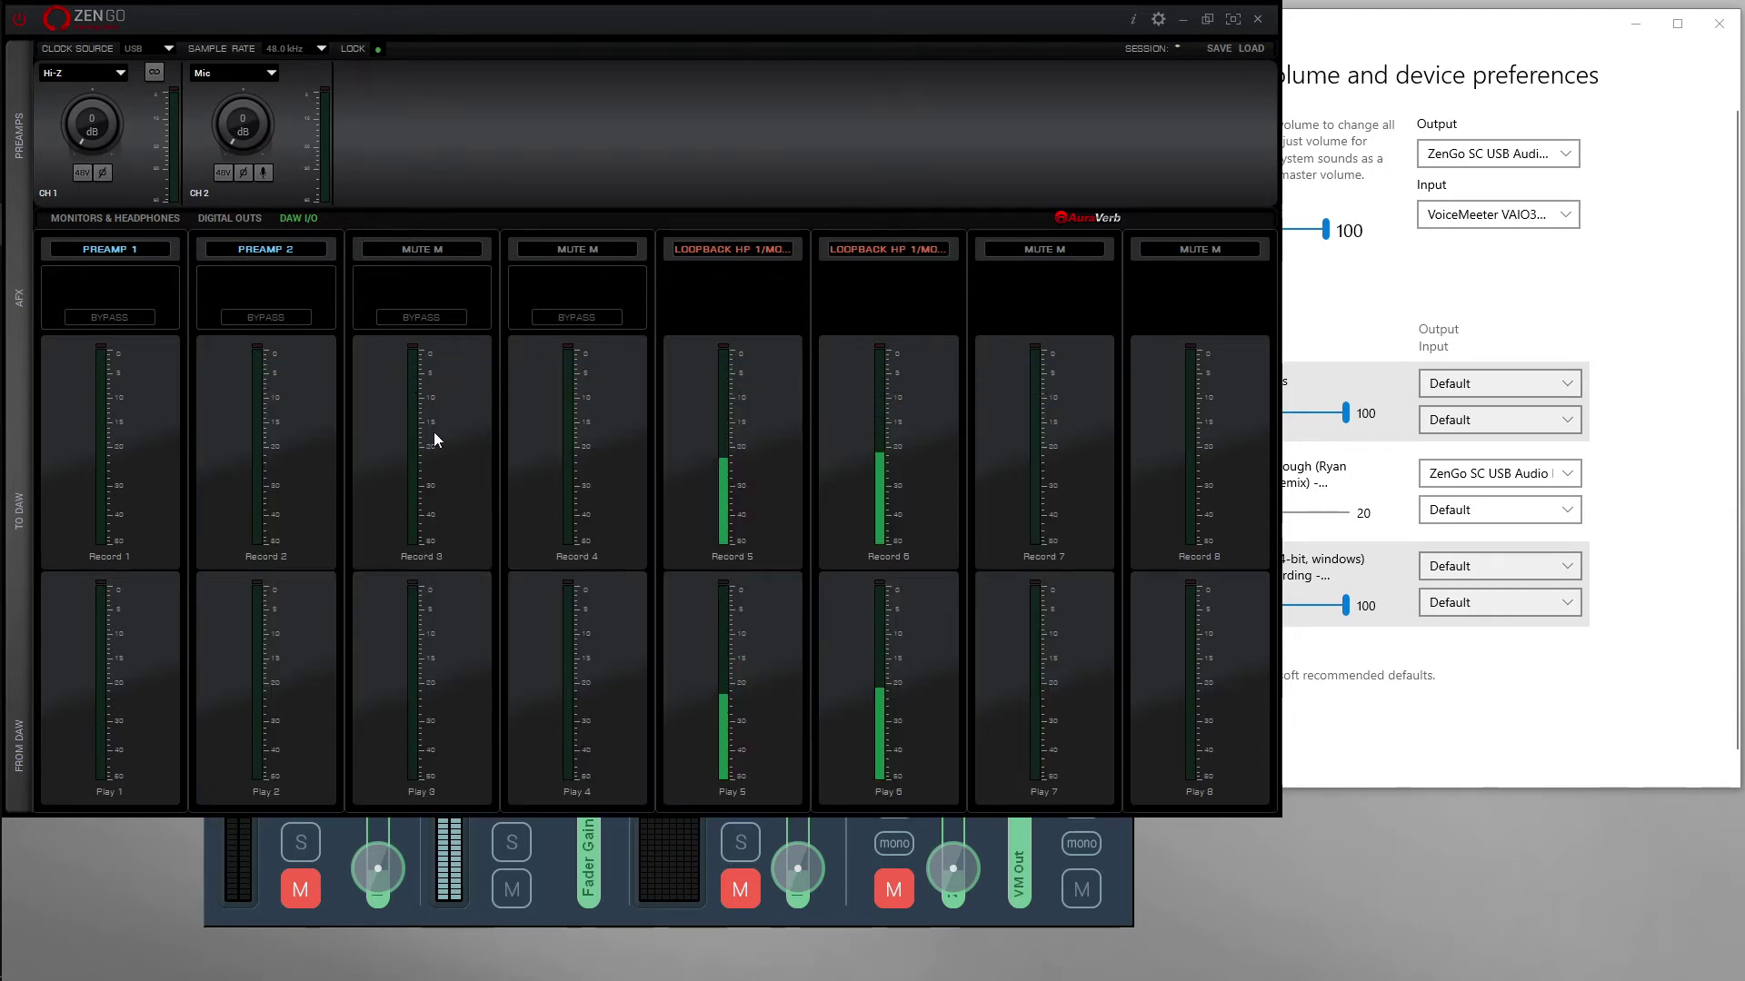
Step: Compare ZenGo's monitors and headphones mixer in its 8- and 16-channel views with the DAW I/O channels
left_click(102, 219)
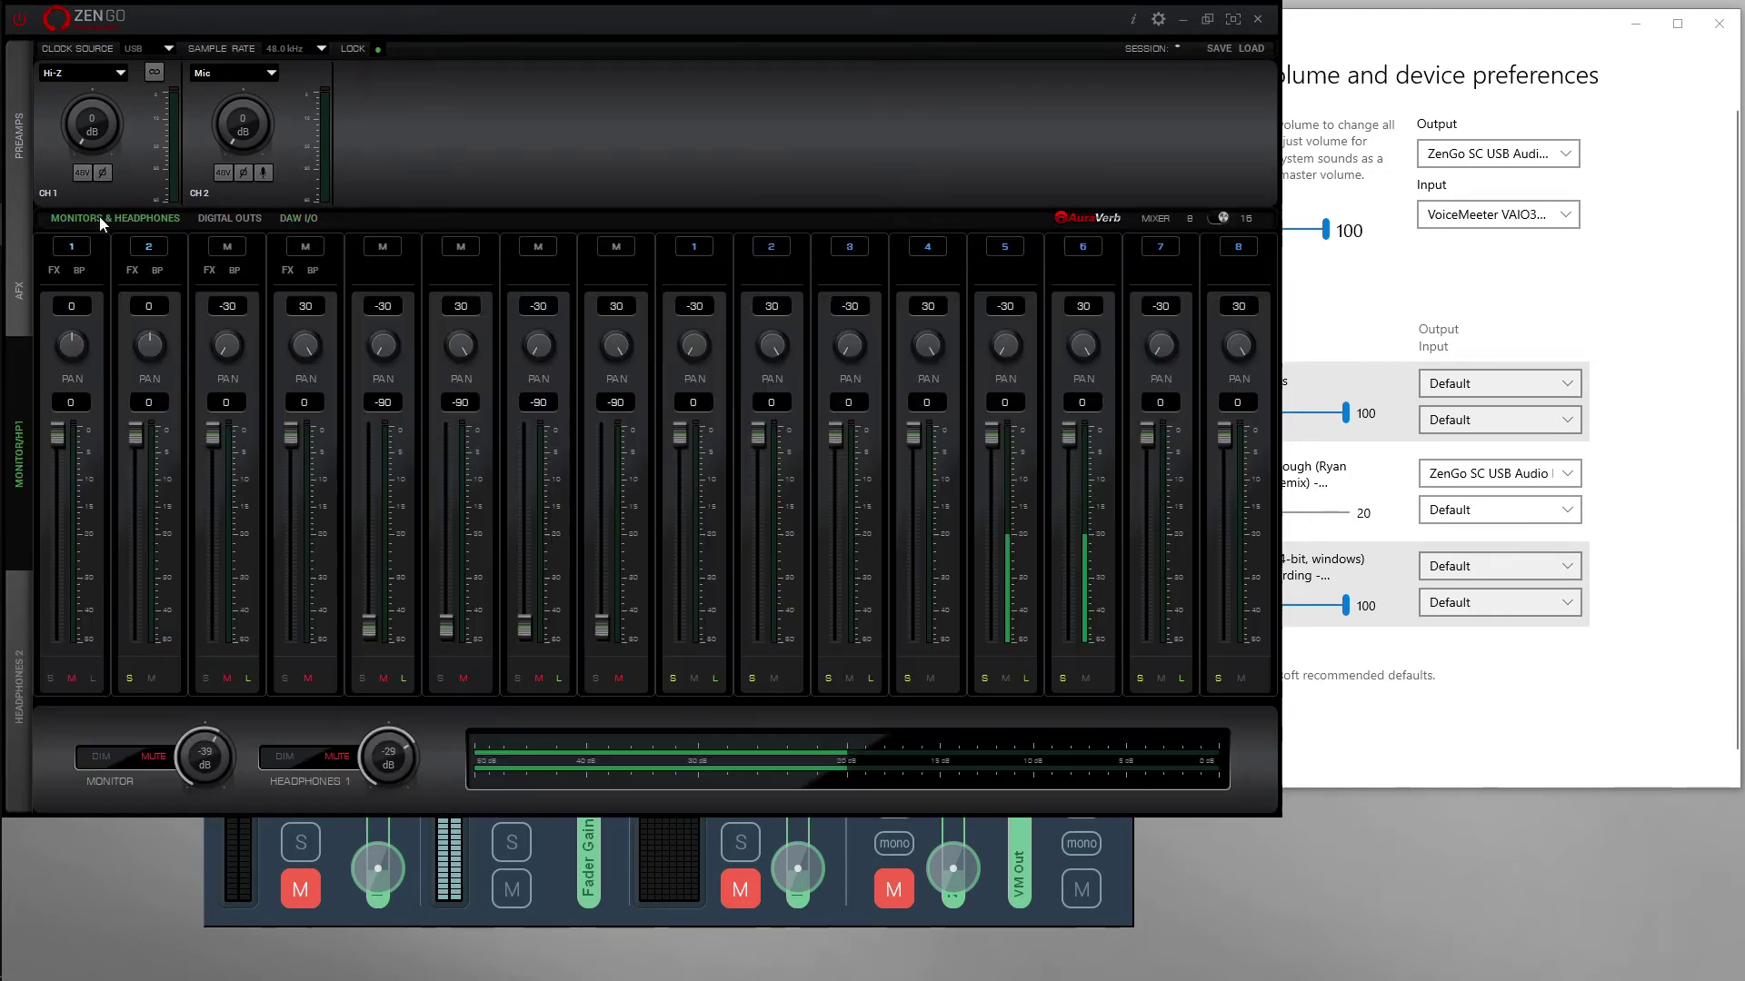
left_click(1215, 218)
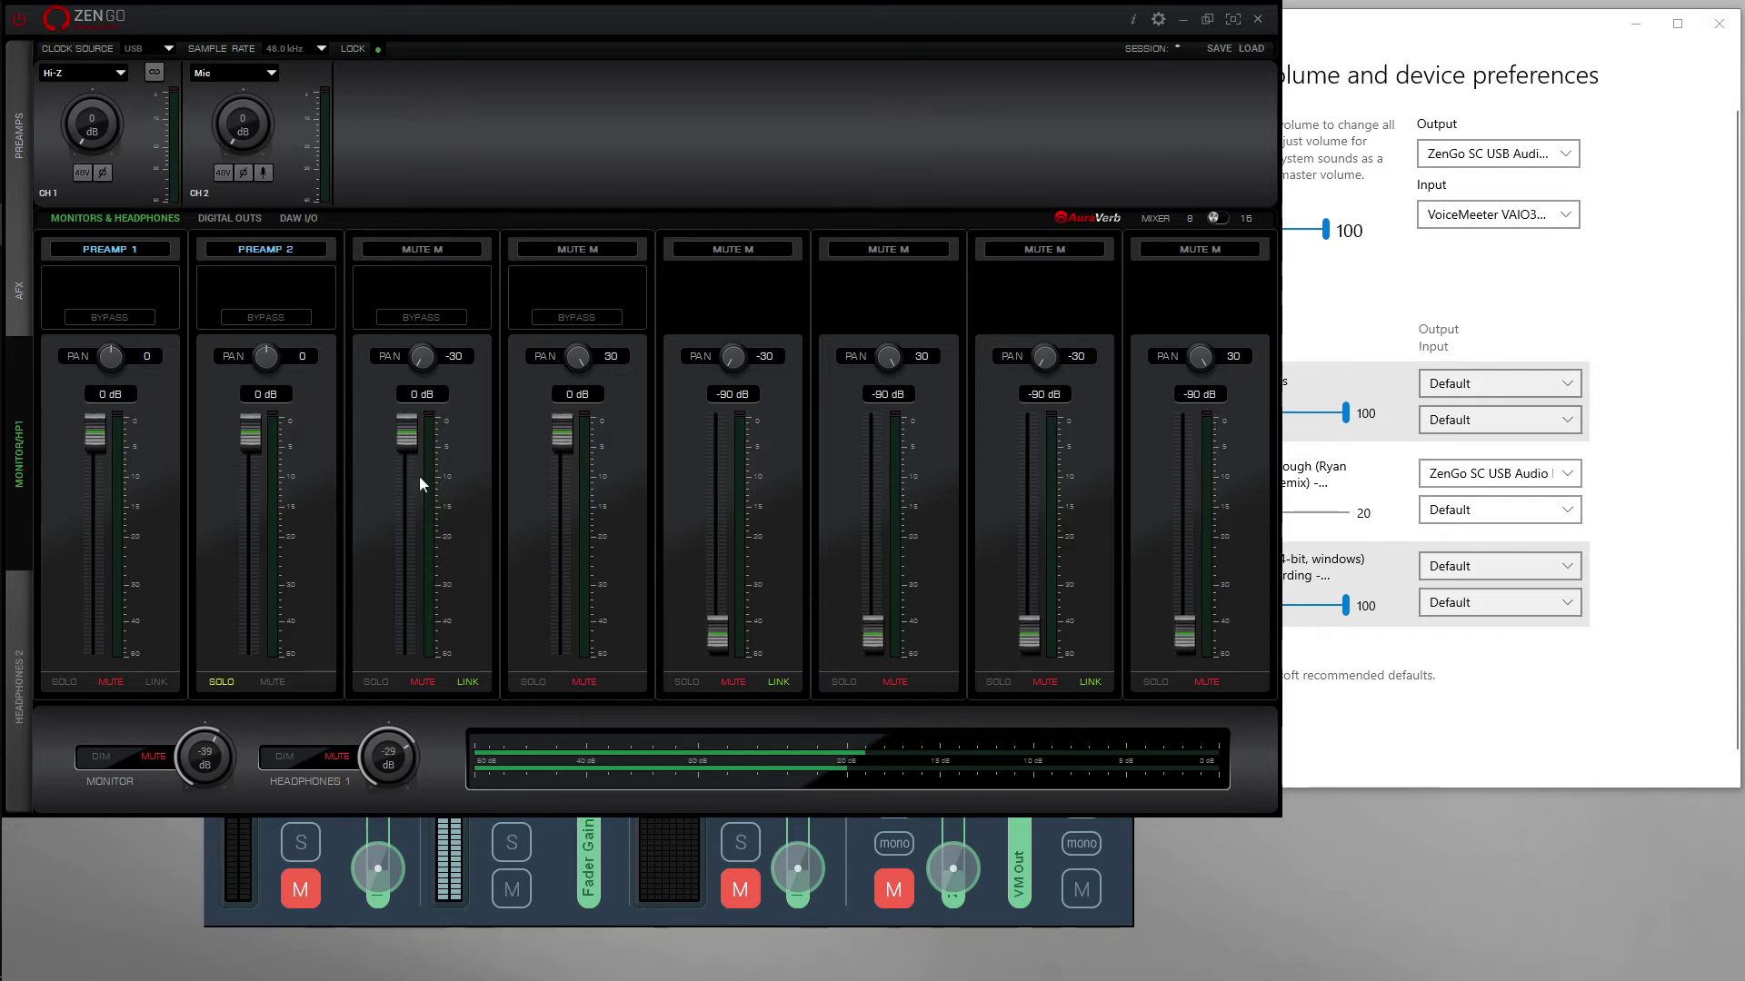
left_click(308, 218)
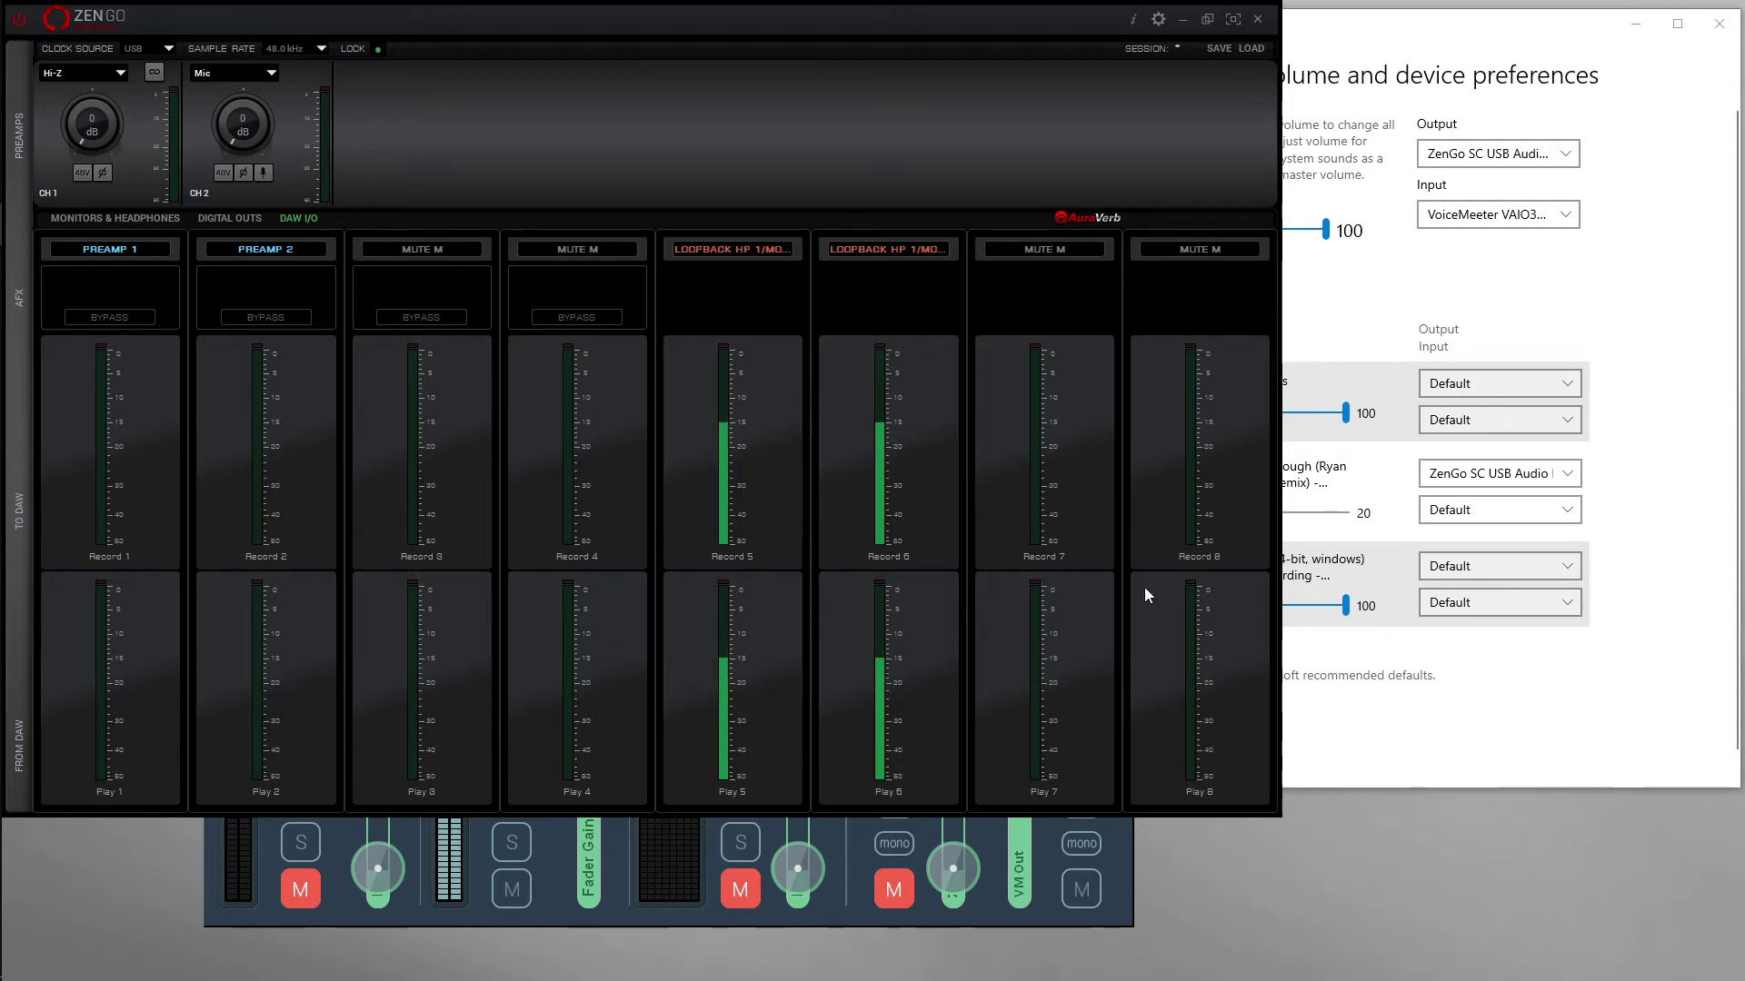
left_click(78, 217)
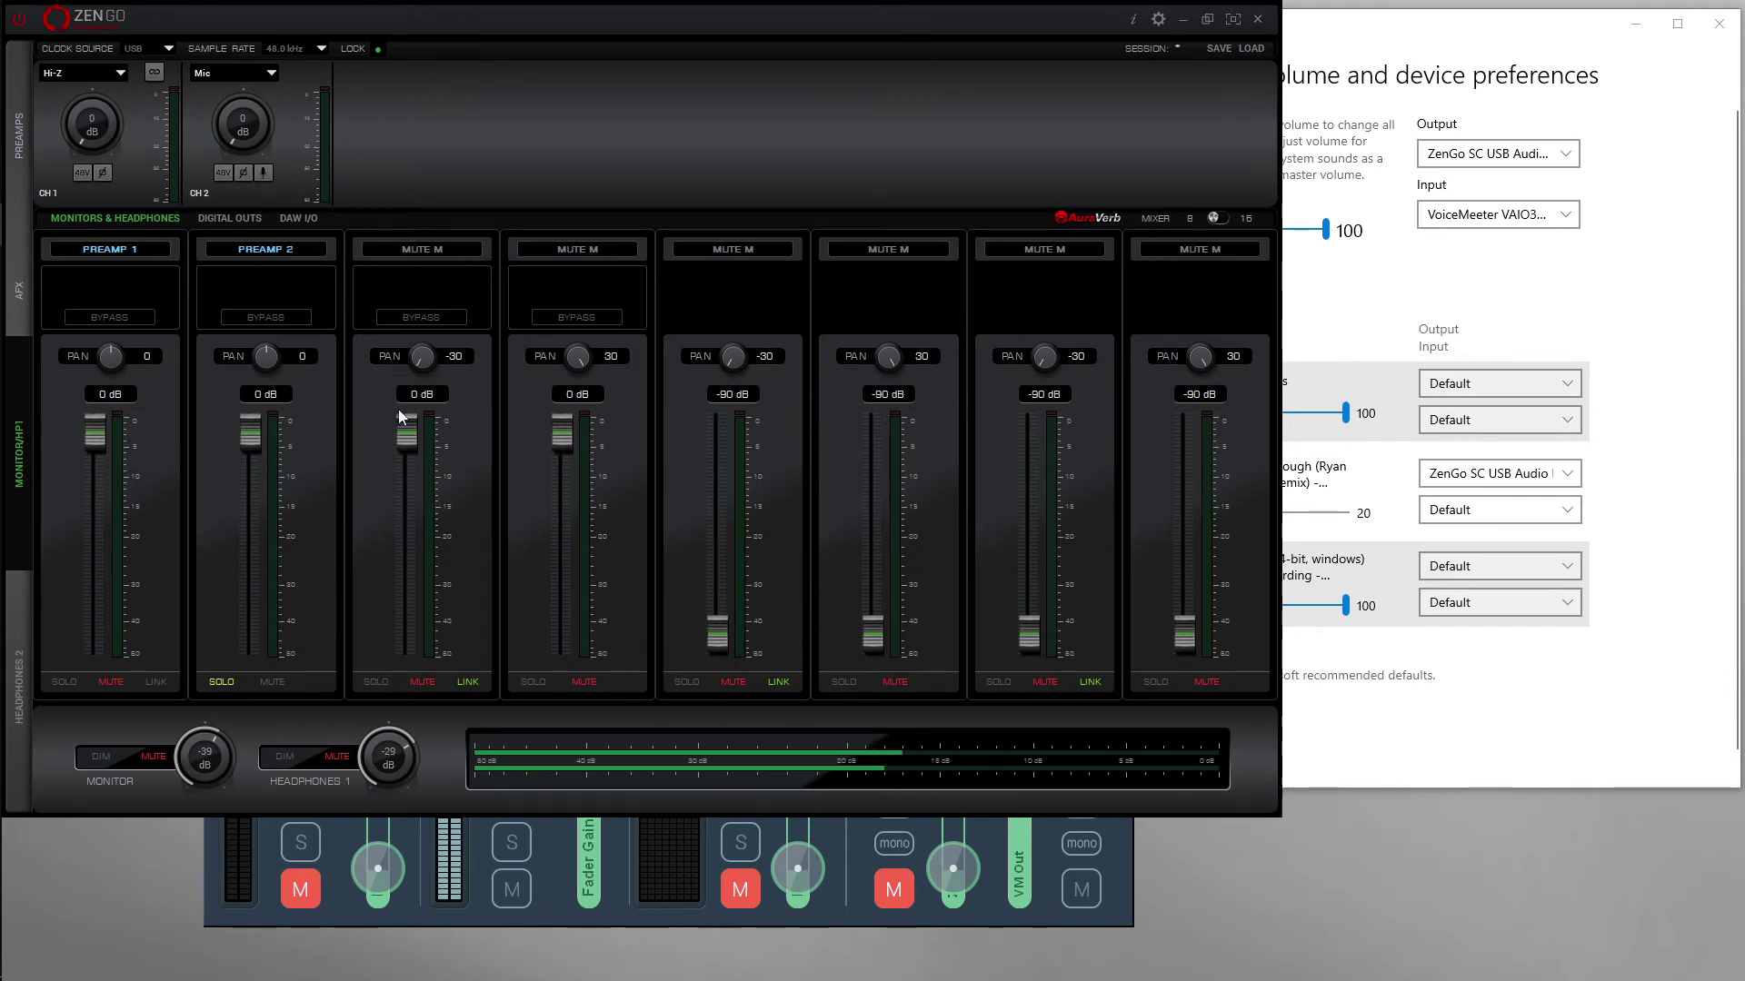
left_click(1205, 220)
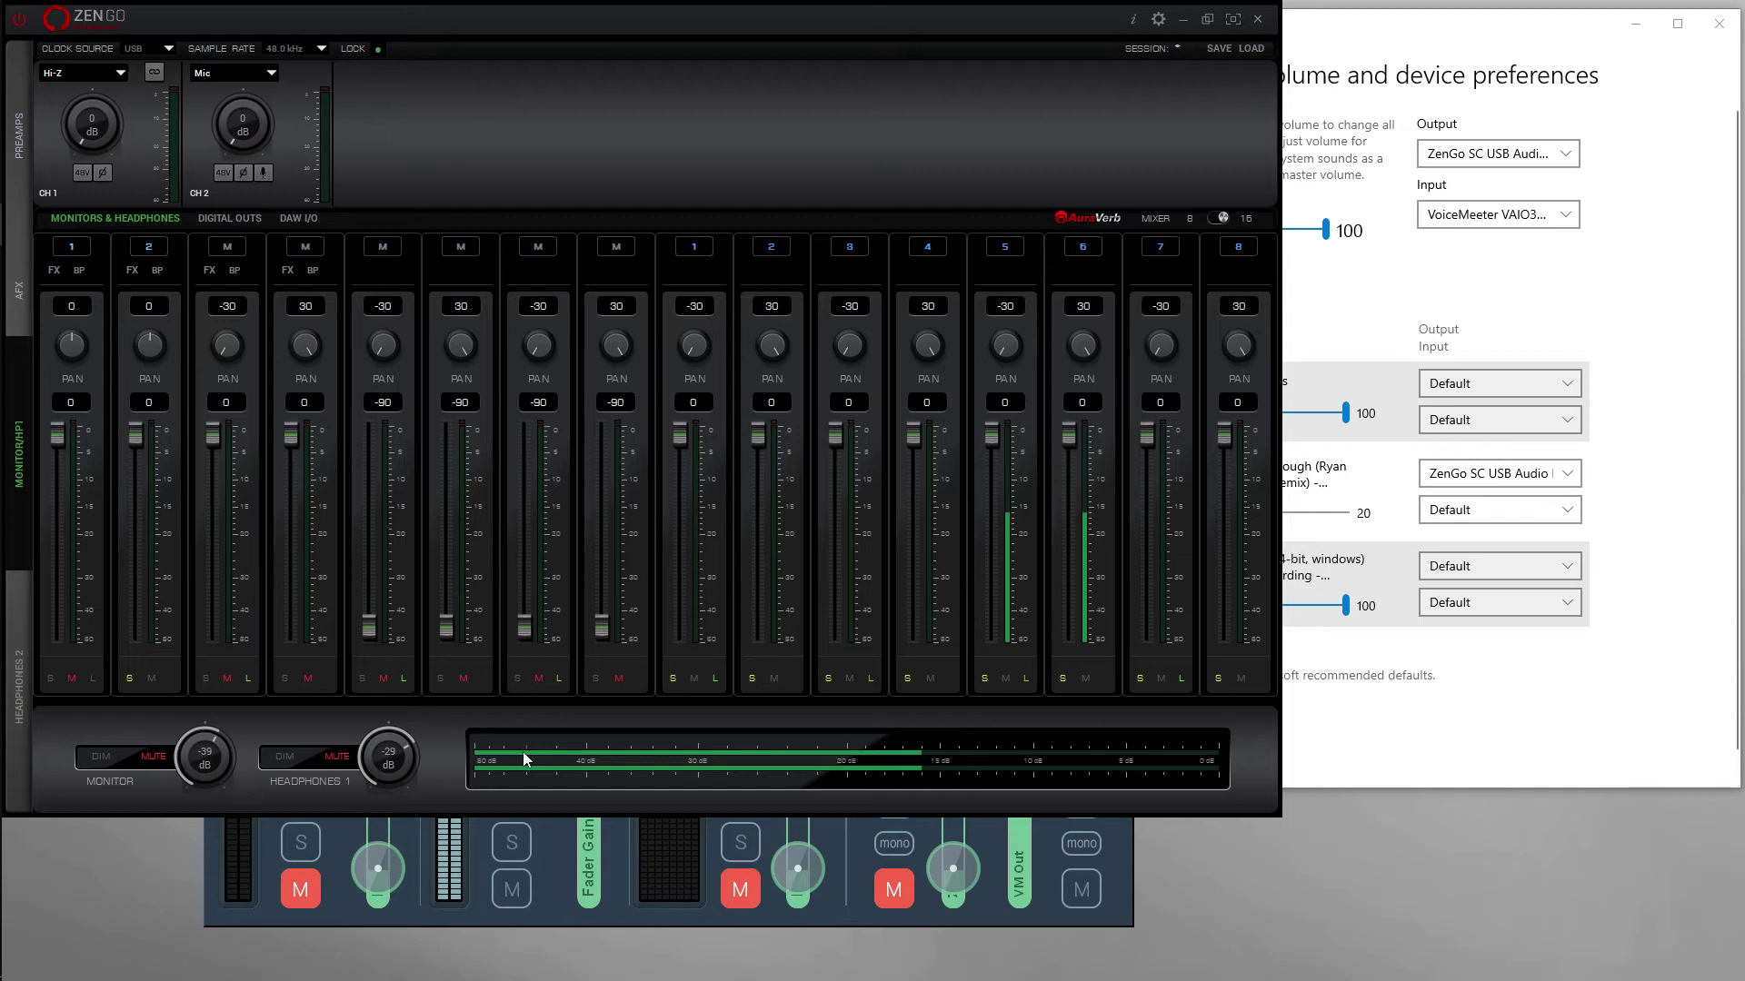
Step: Compare the channel levels and mutes of the Headphones 2 mix with those of the Monitor/HP1 mix
left_click(30, 656)
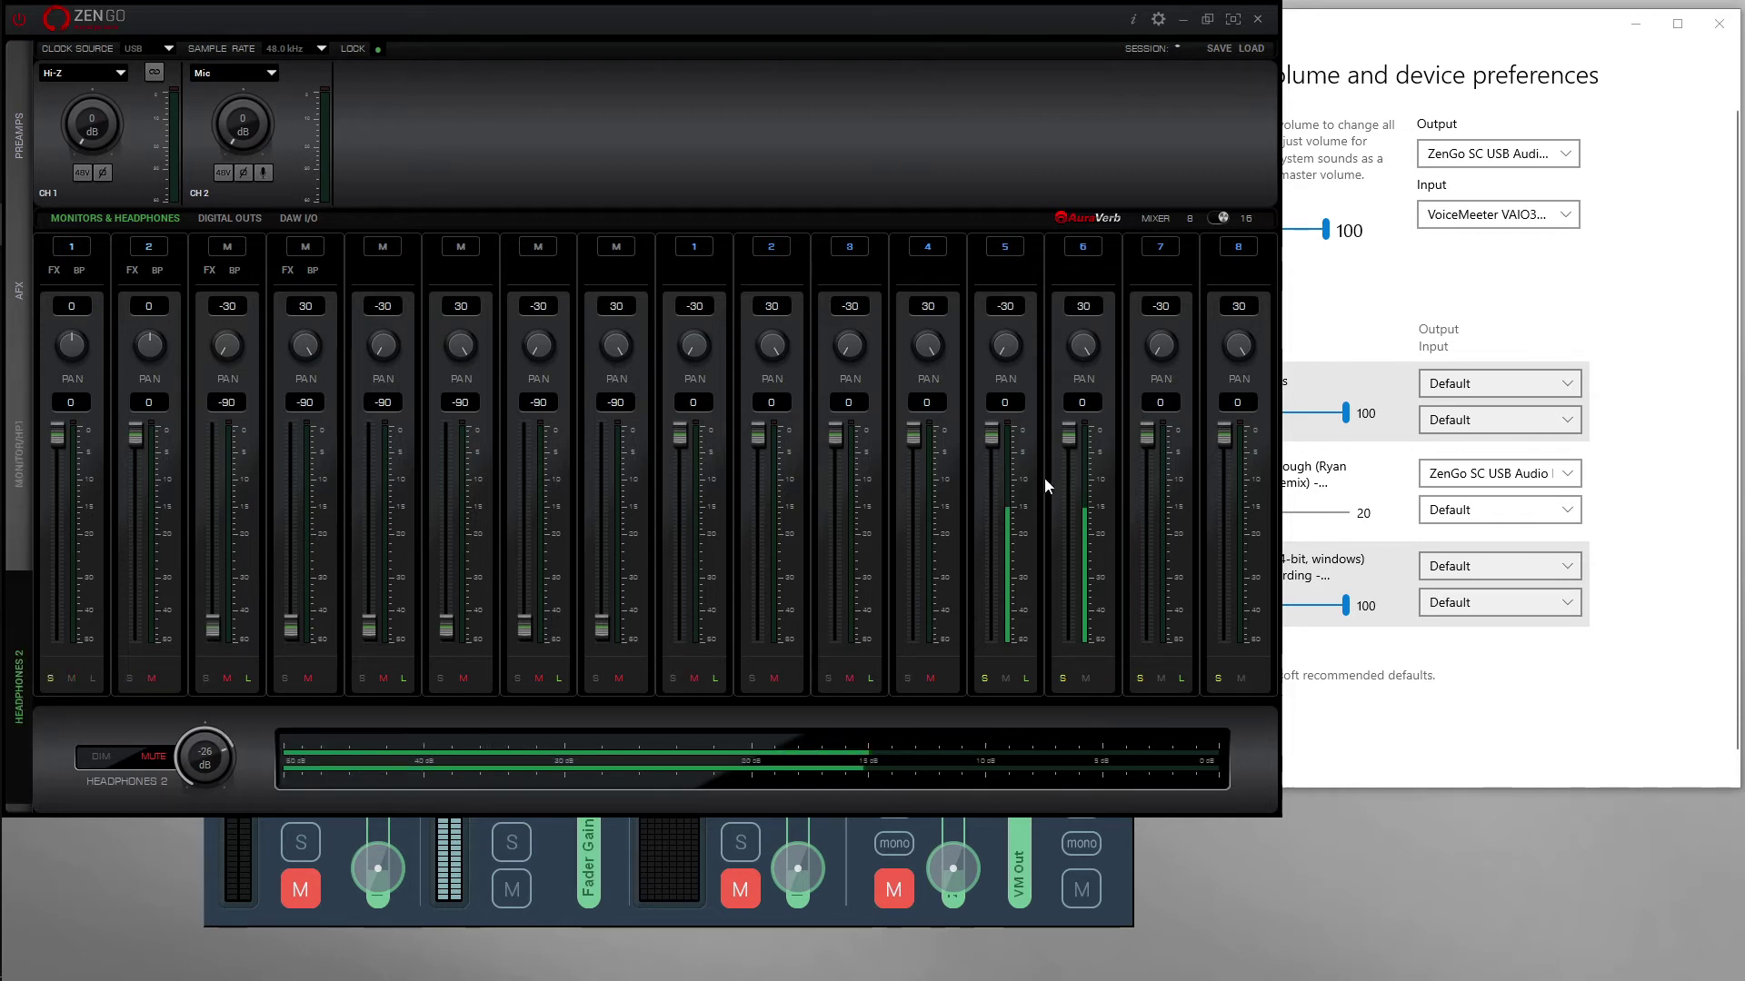
left_click(23, 481)
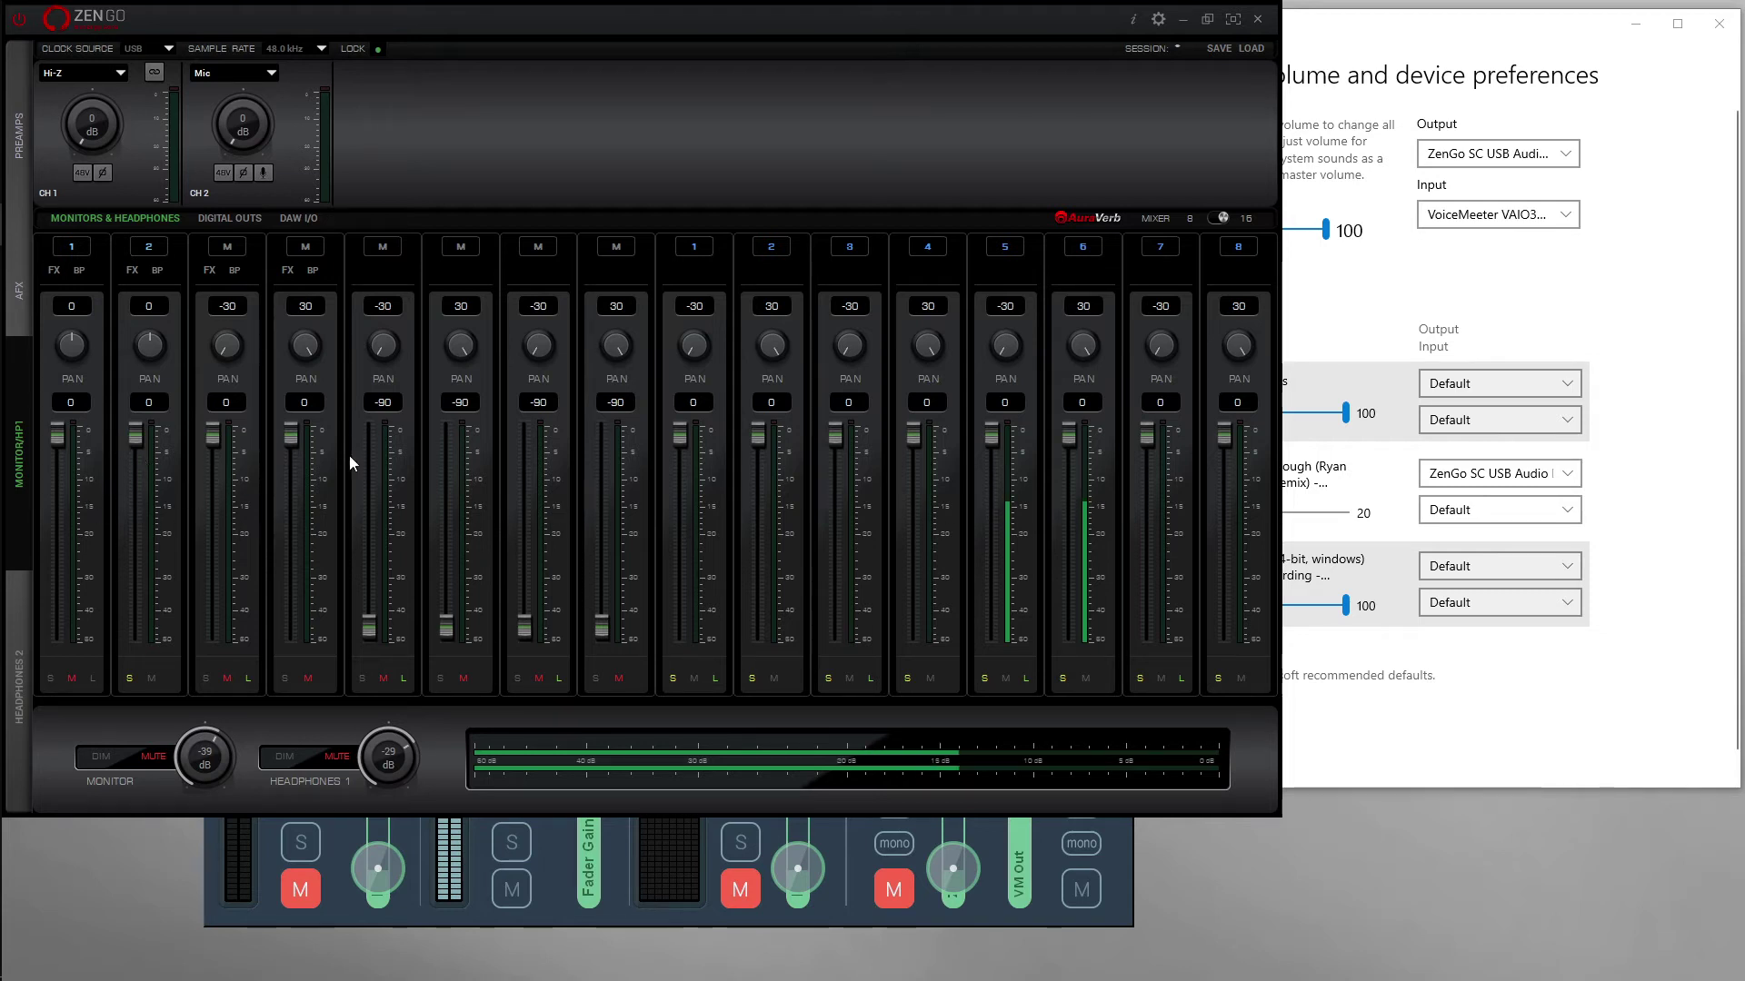
left_click(18, 630)
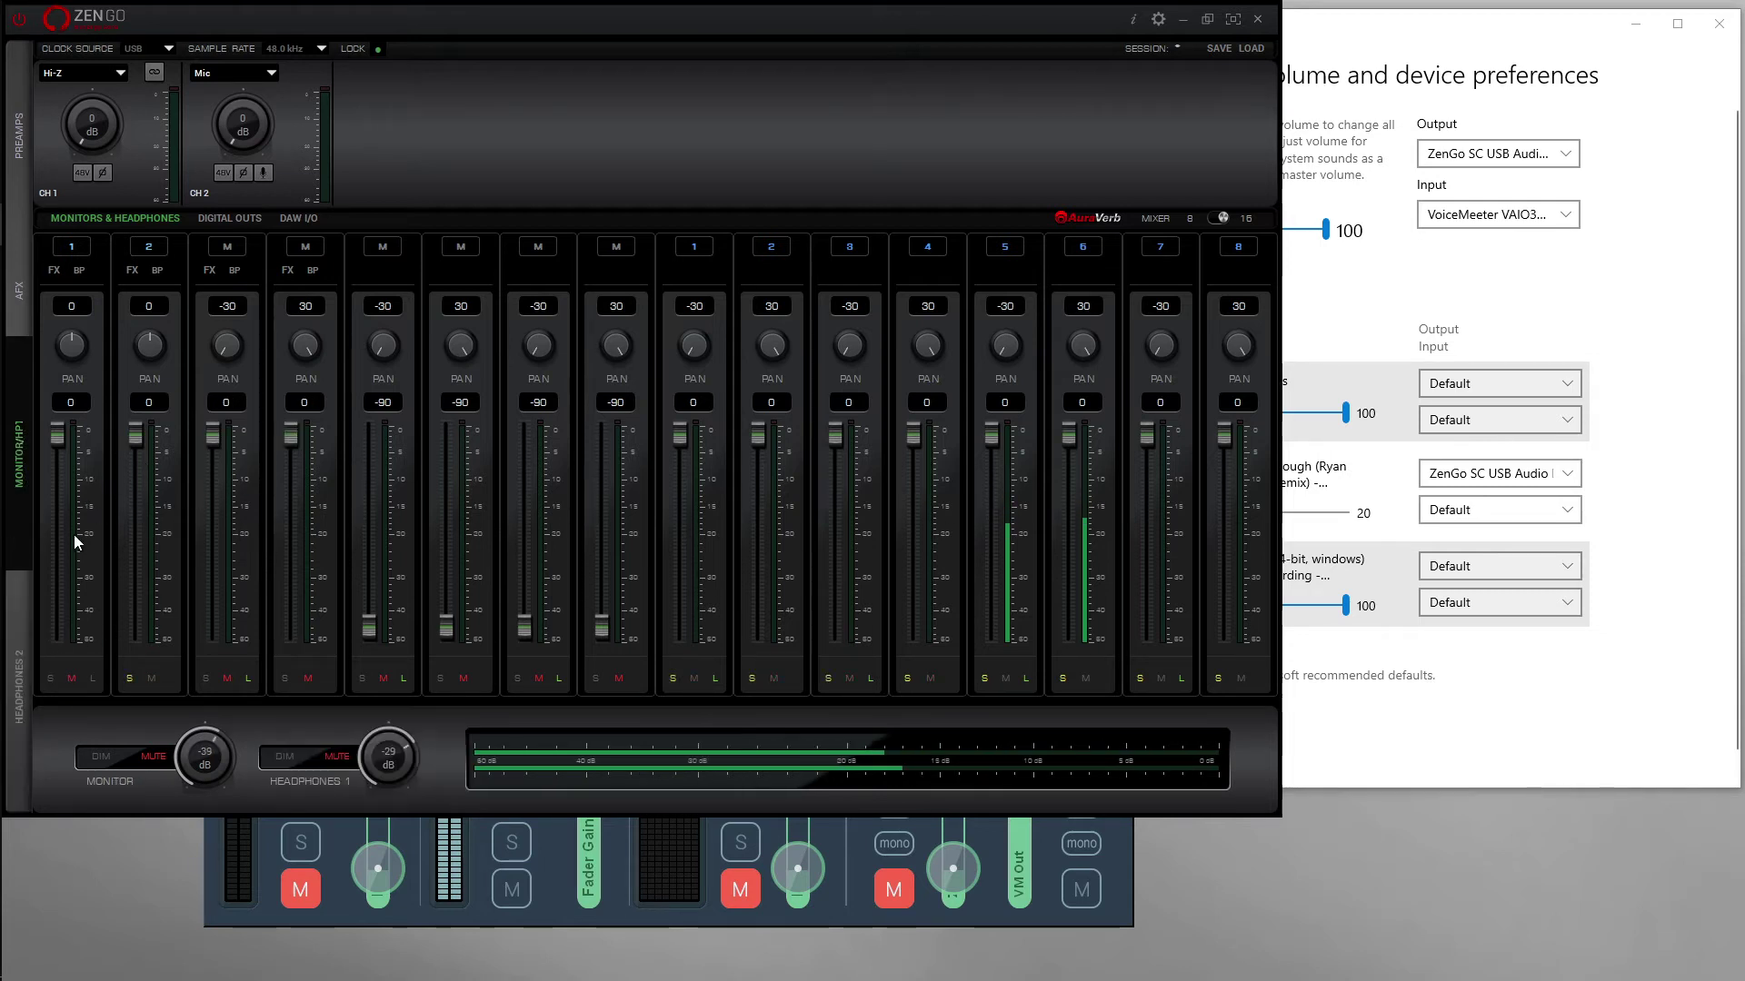
left_click(20, 627)
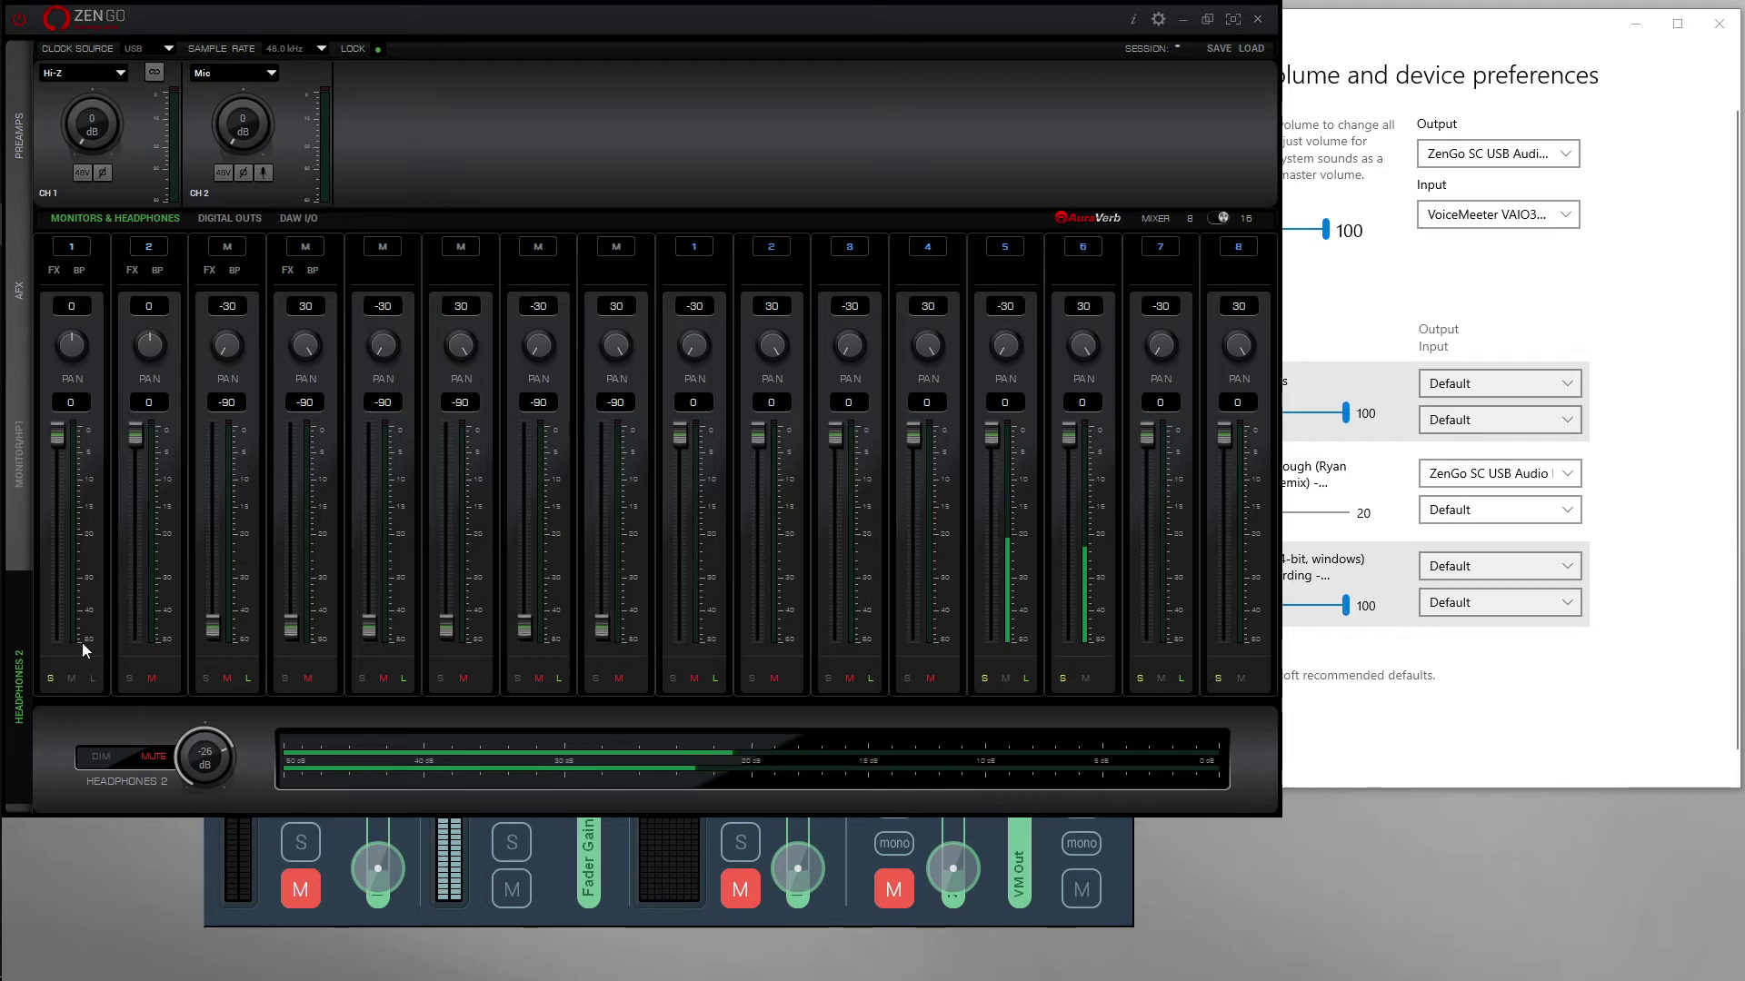
left_click(15, 518)
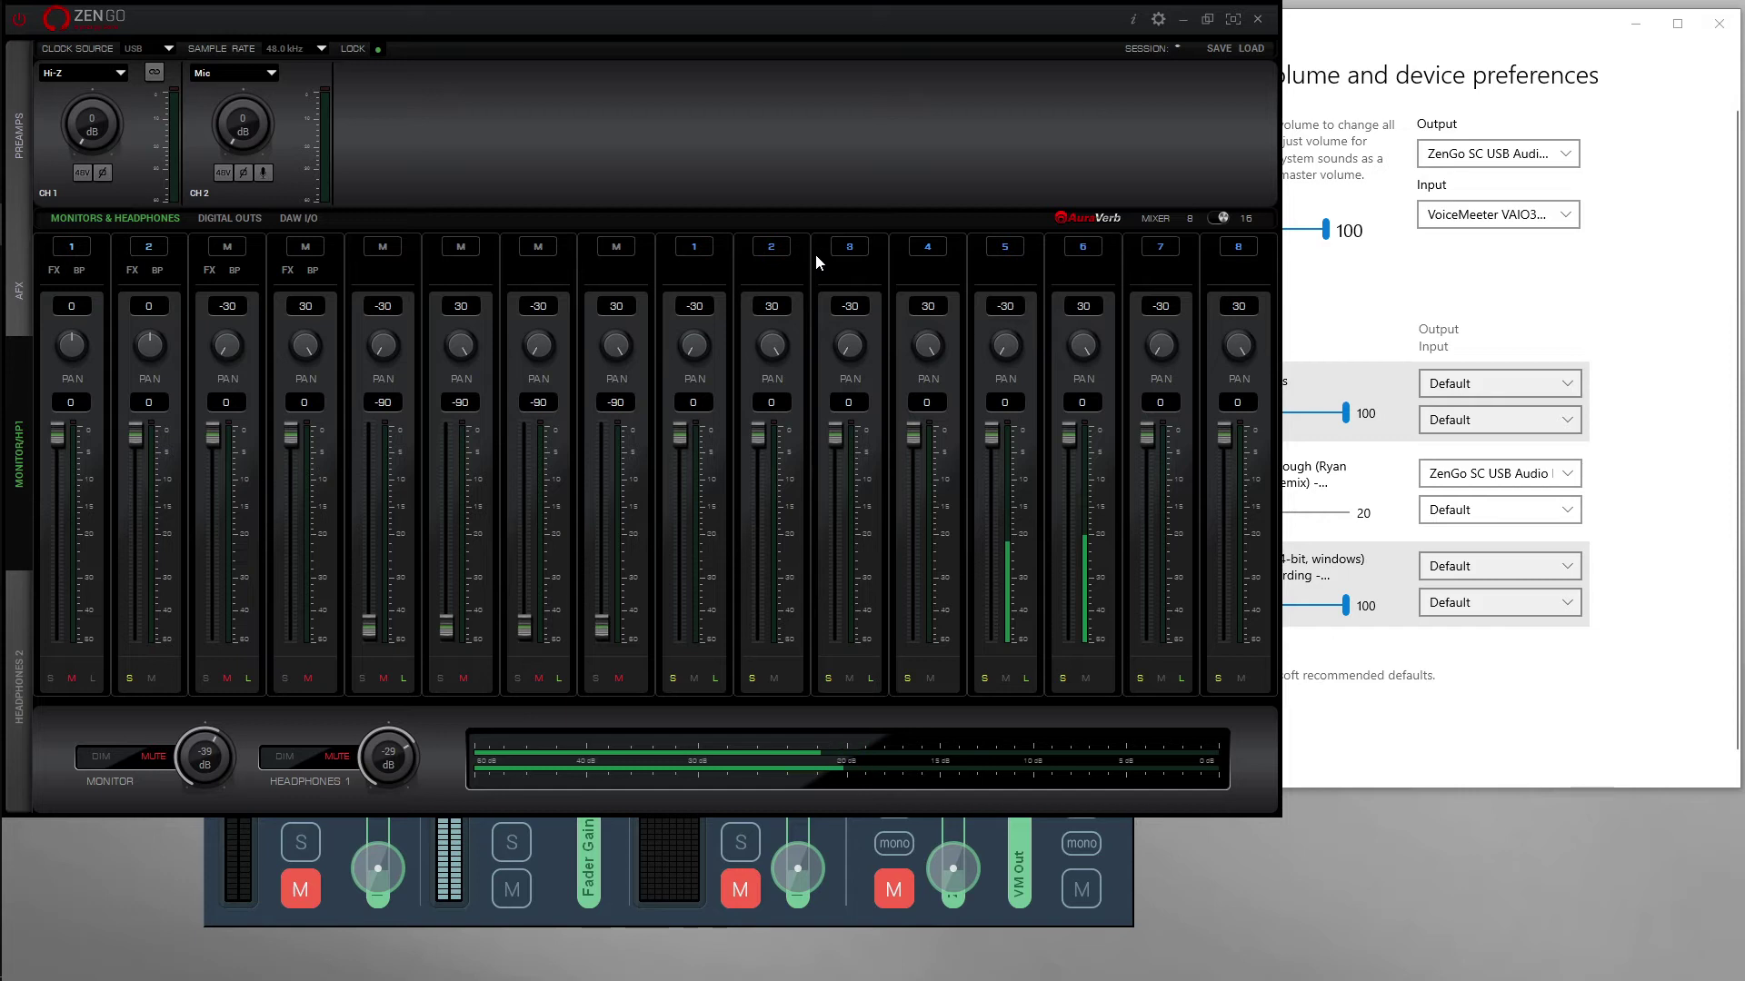
Step: Turn off solo and mute preamp 2 in the Monitor/HP1 mix
left_click(300, 219)
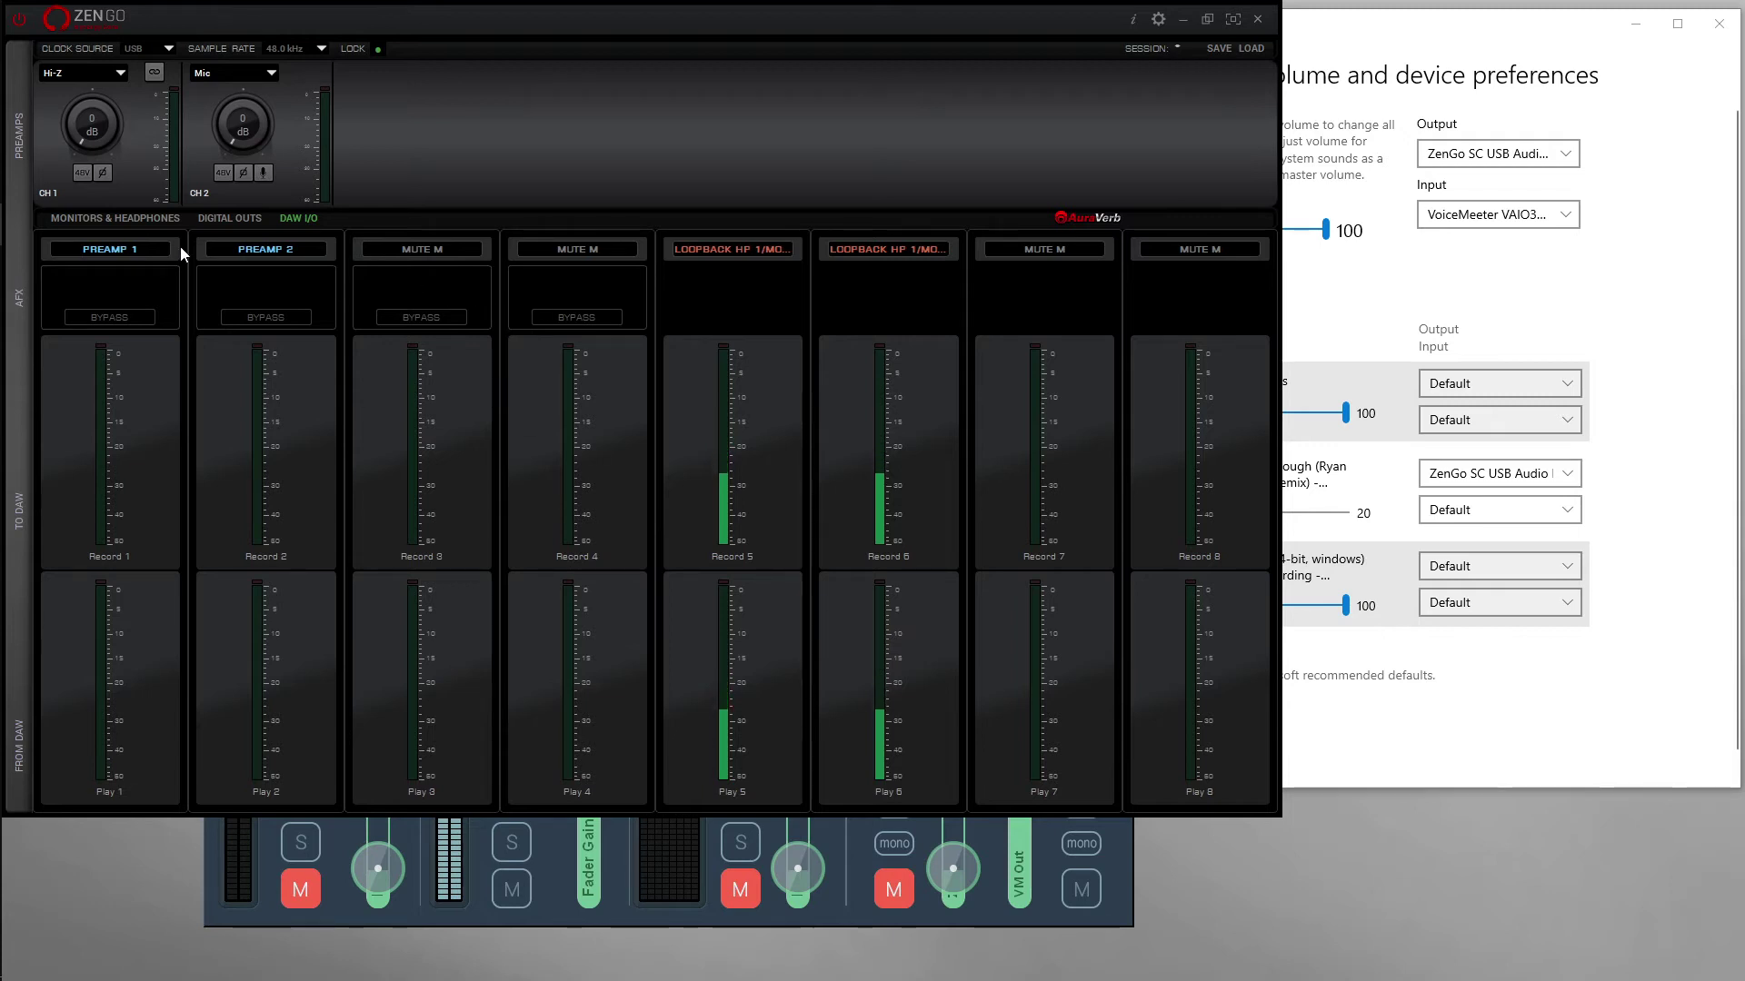
left_click(170, 214)
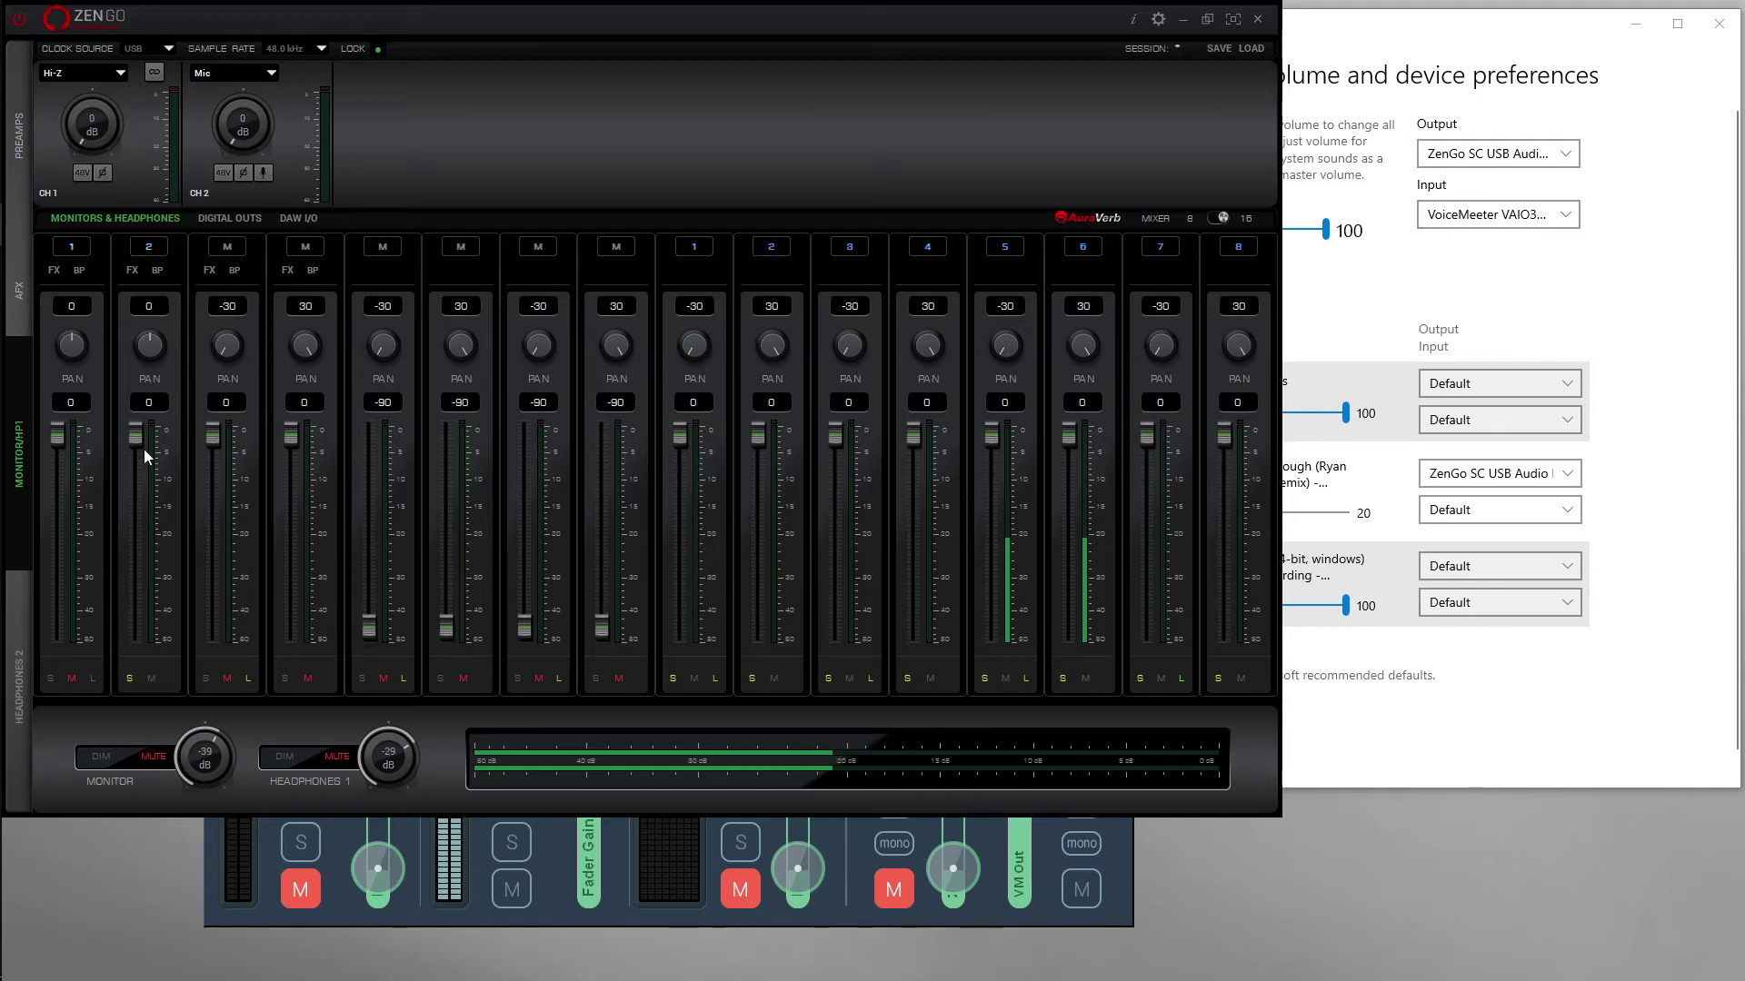
left_click(133, 675)
left_click(151, 678)
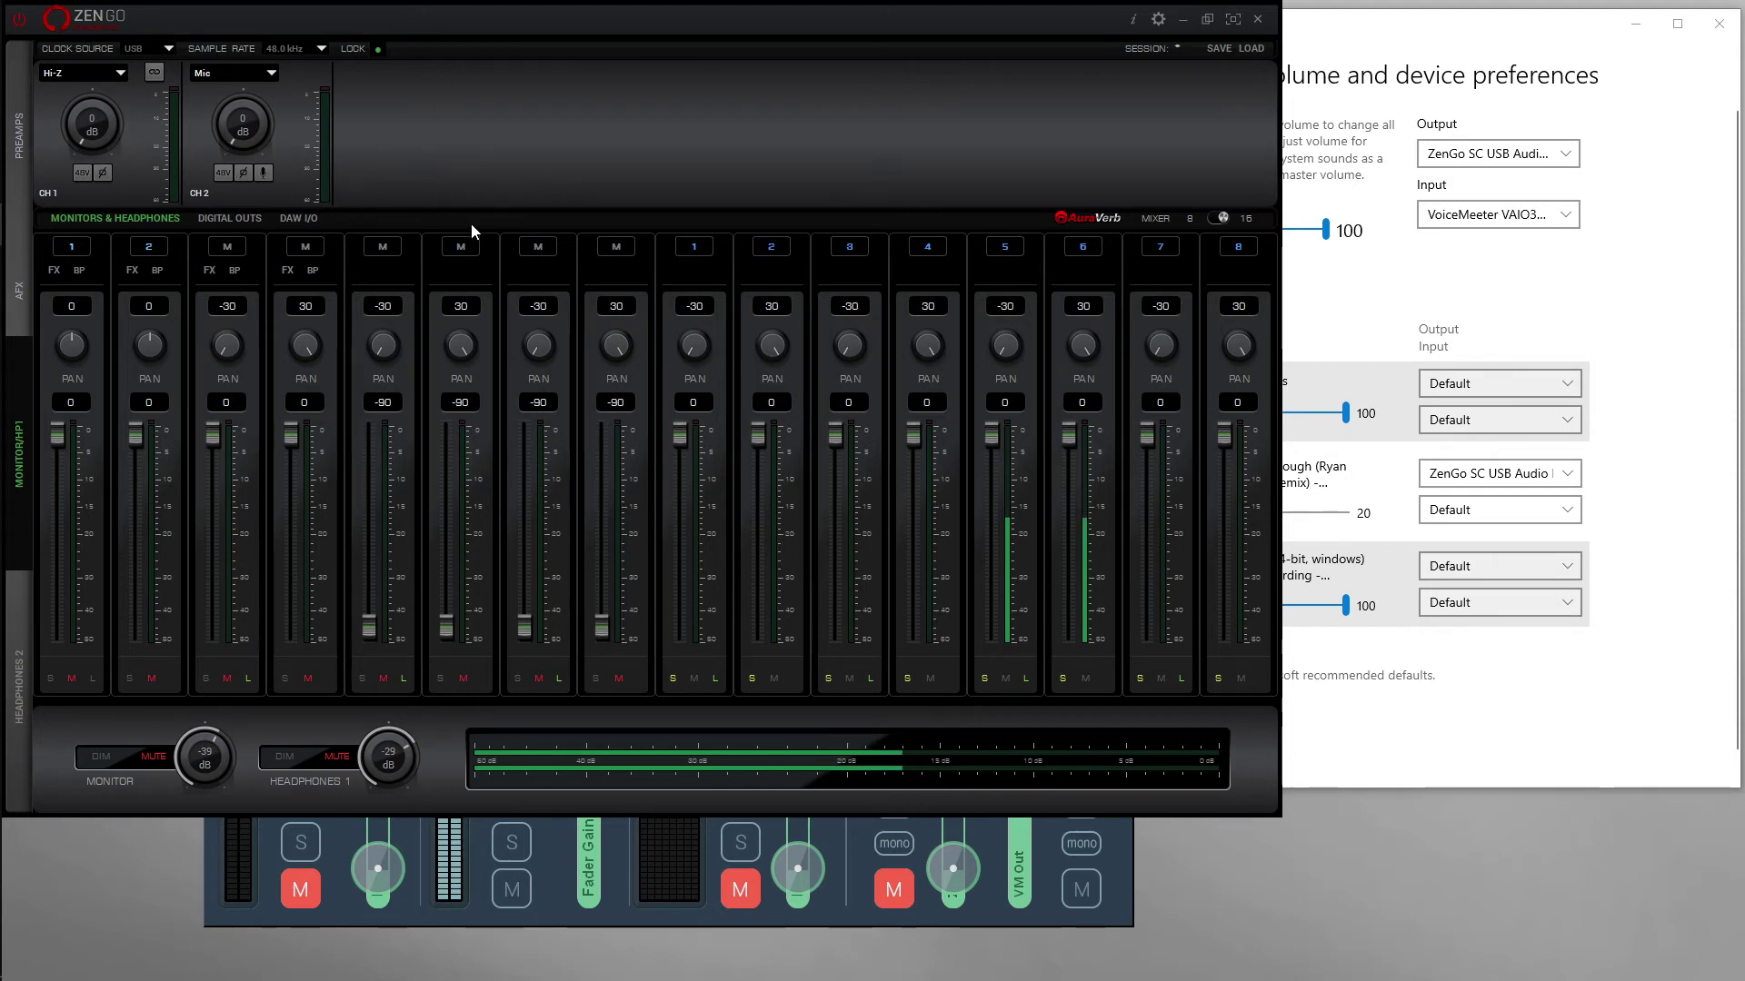
Step: Review the DAW I/O channels and switch the Monitor/HP1 mixer to its 8-channel view
left_click(297, 218)
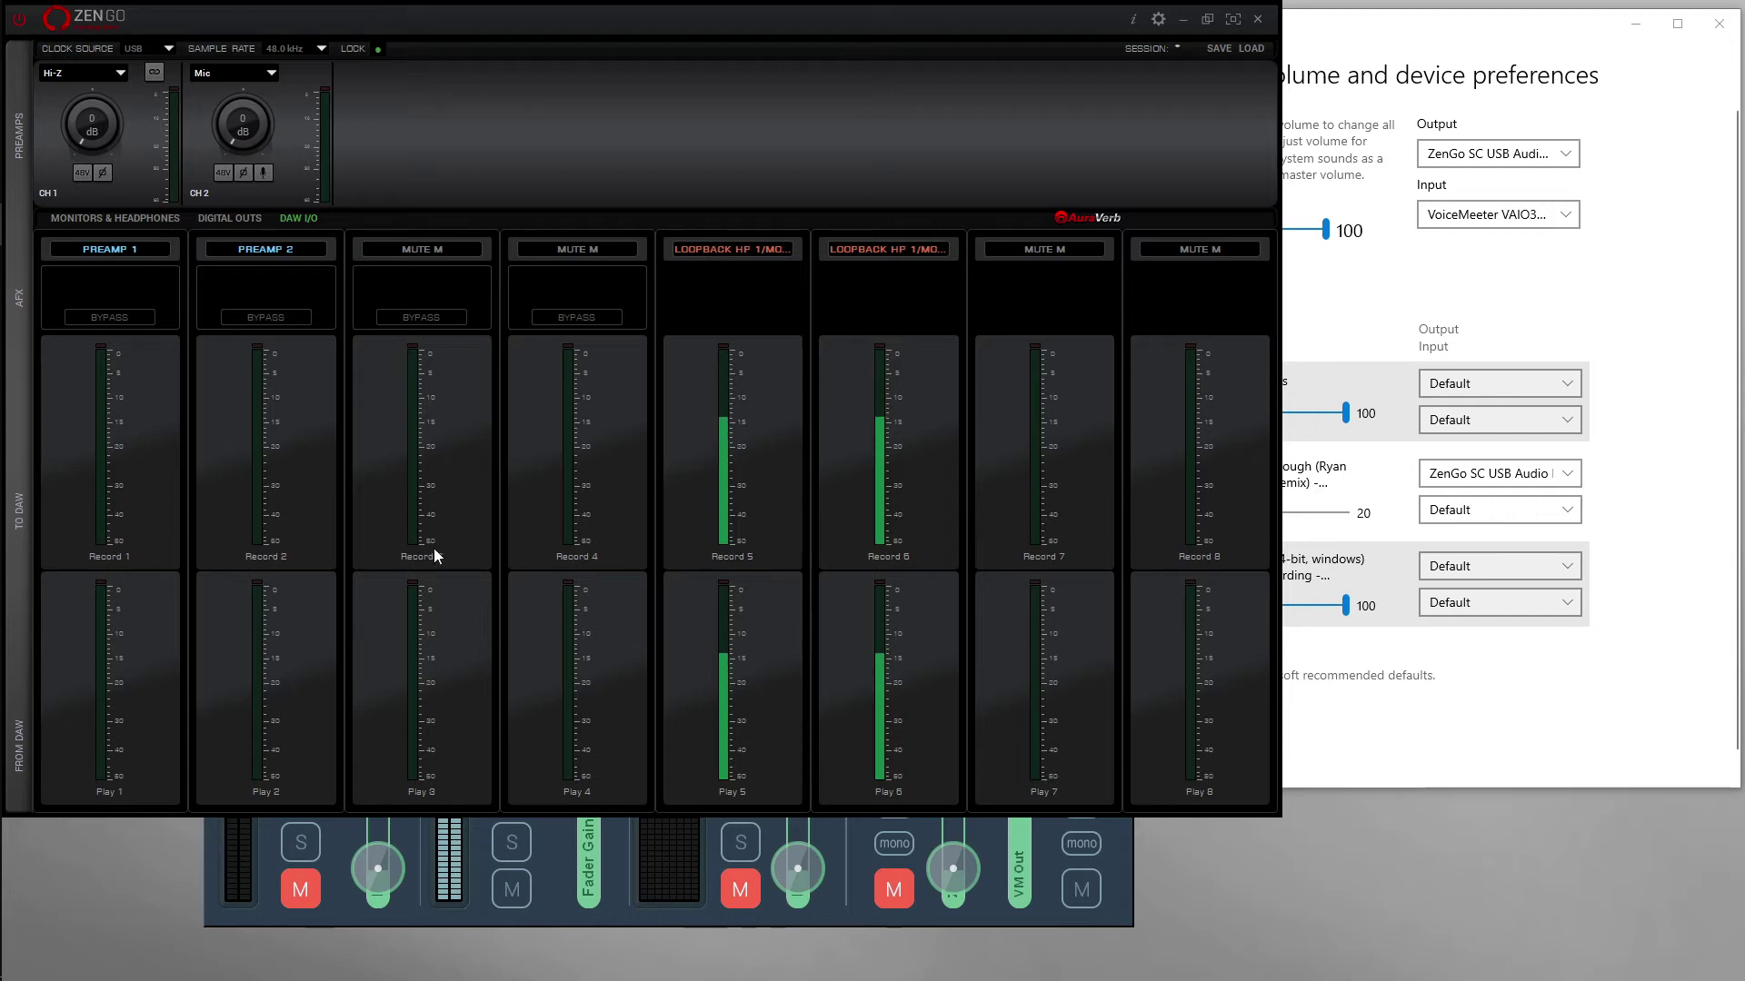
left_click(96, 220)
left_click(1224, 219)
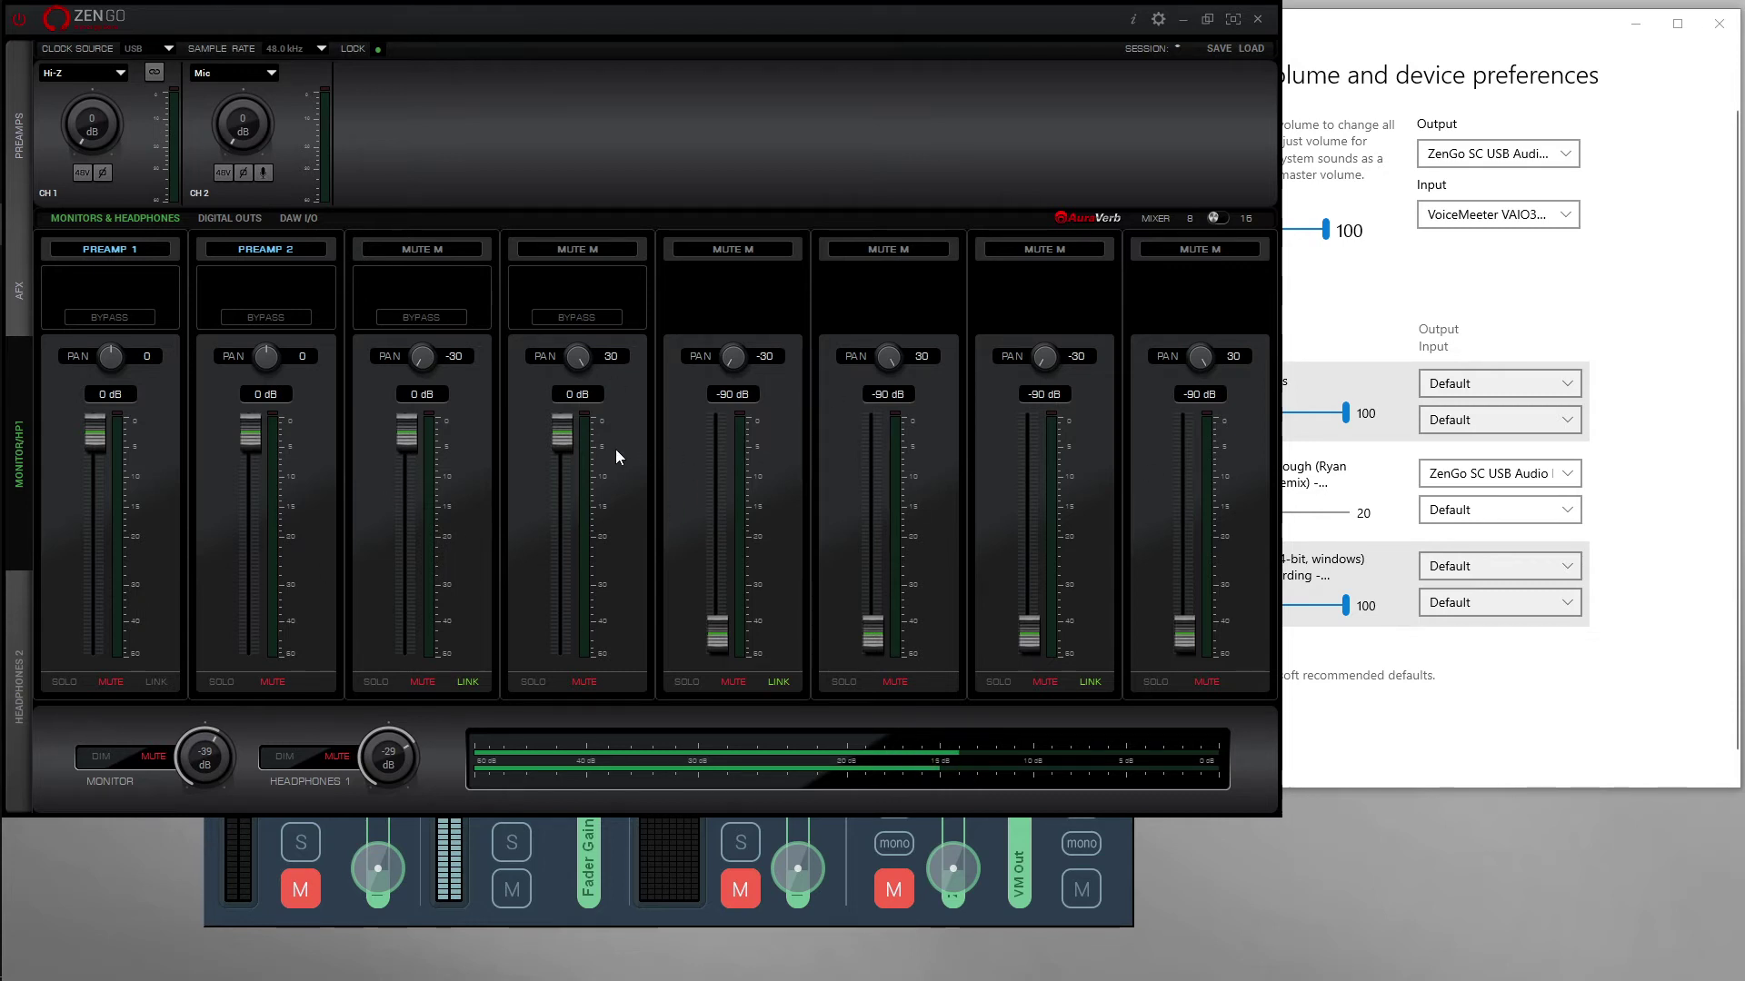
Step: Review the loopback source options for Record 5 in the DAW I/O channels and assign Loopback HP 1/Mon 2 to Record 6
left_click(314, 217)
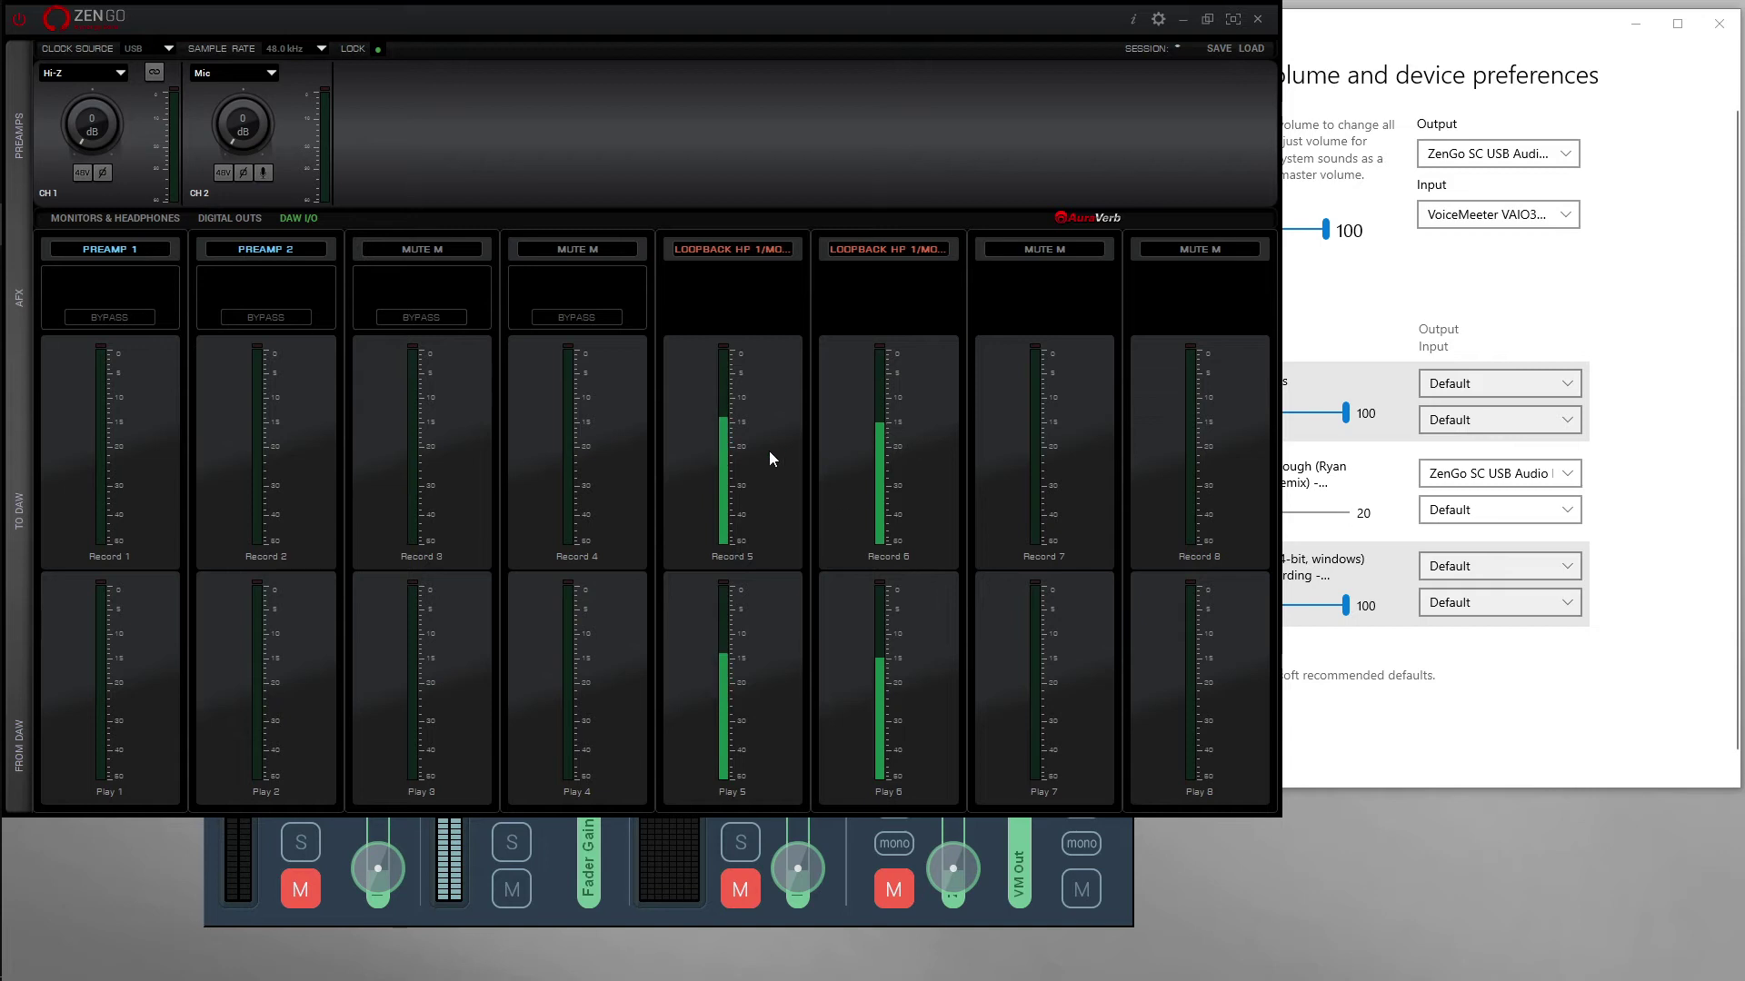
left_click(782, 250)
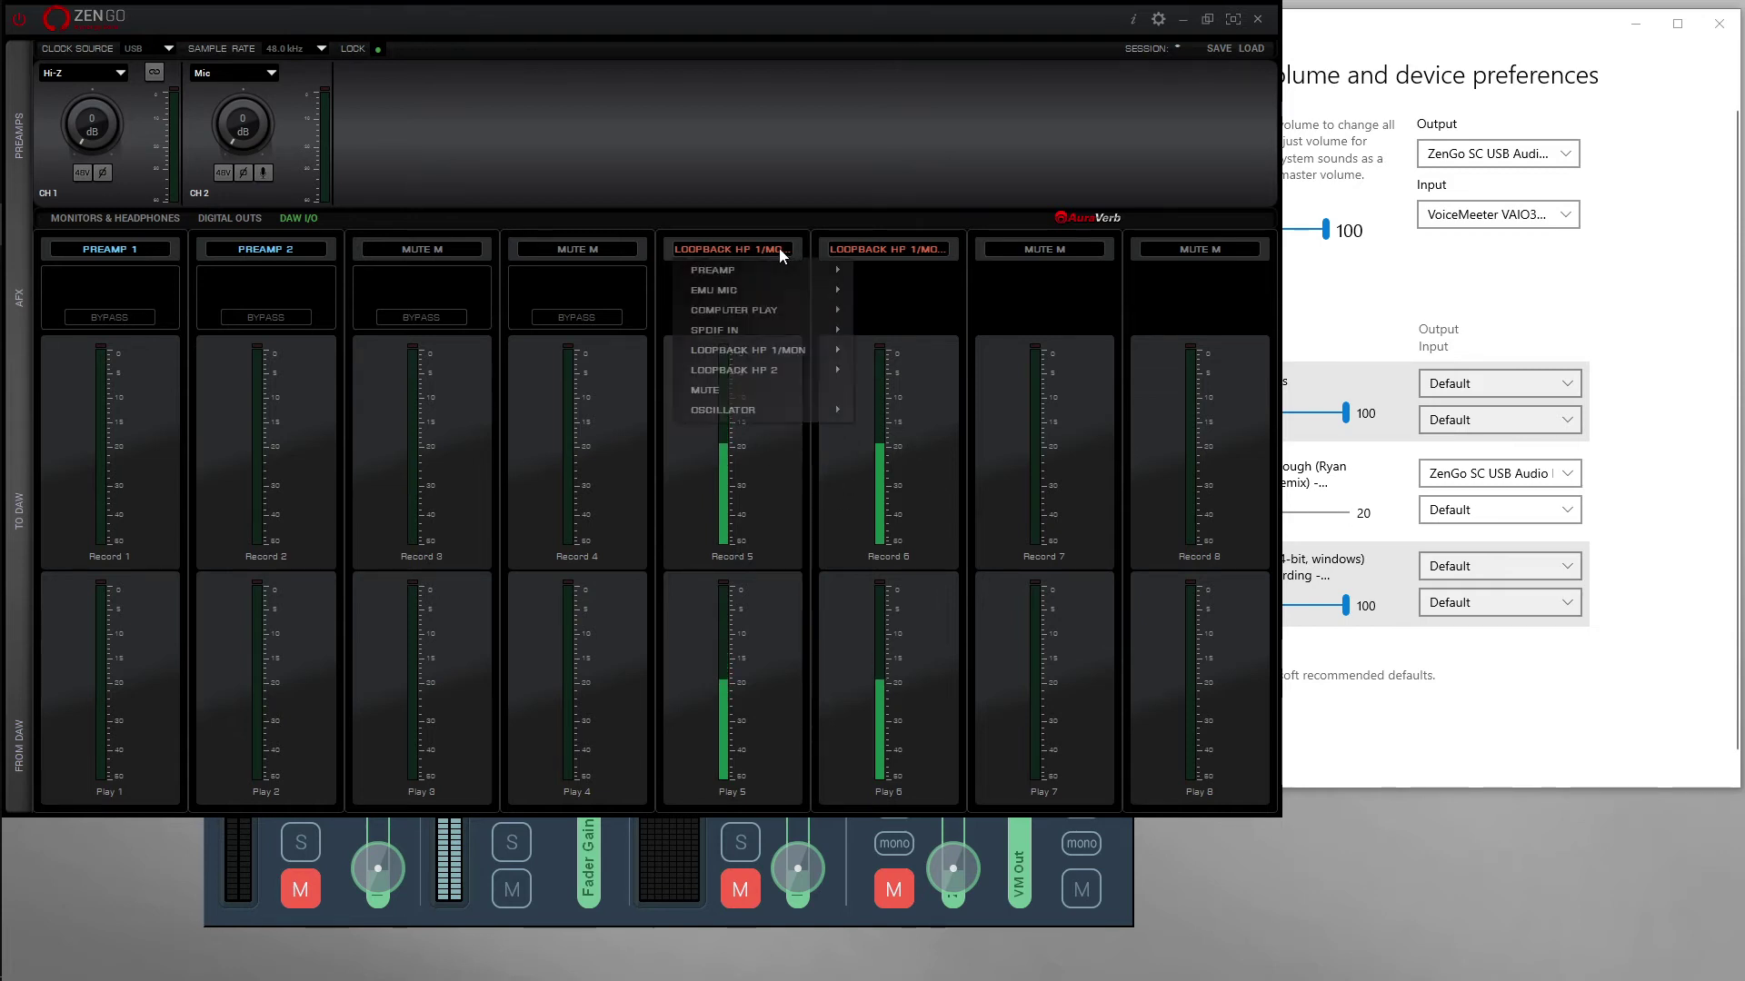
mouse_move(772, 345)
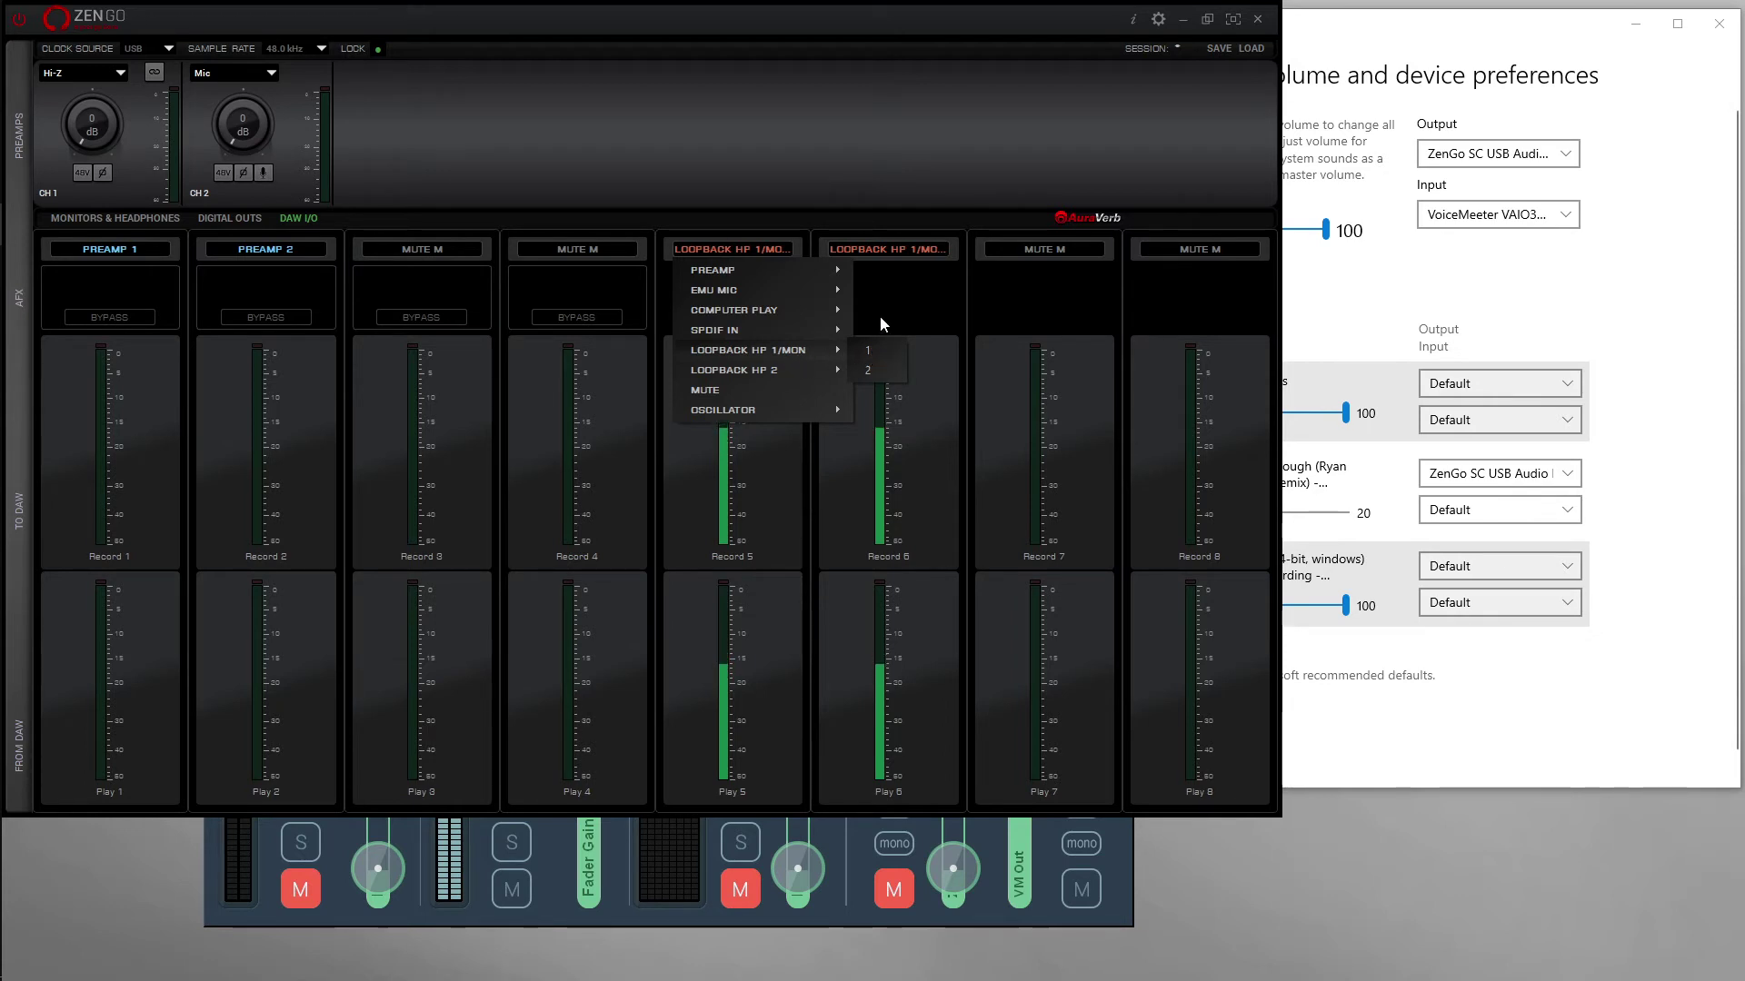
left_click(883, 251)
mouse_move(956, 351)
left_click(1050, 369)
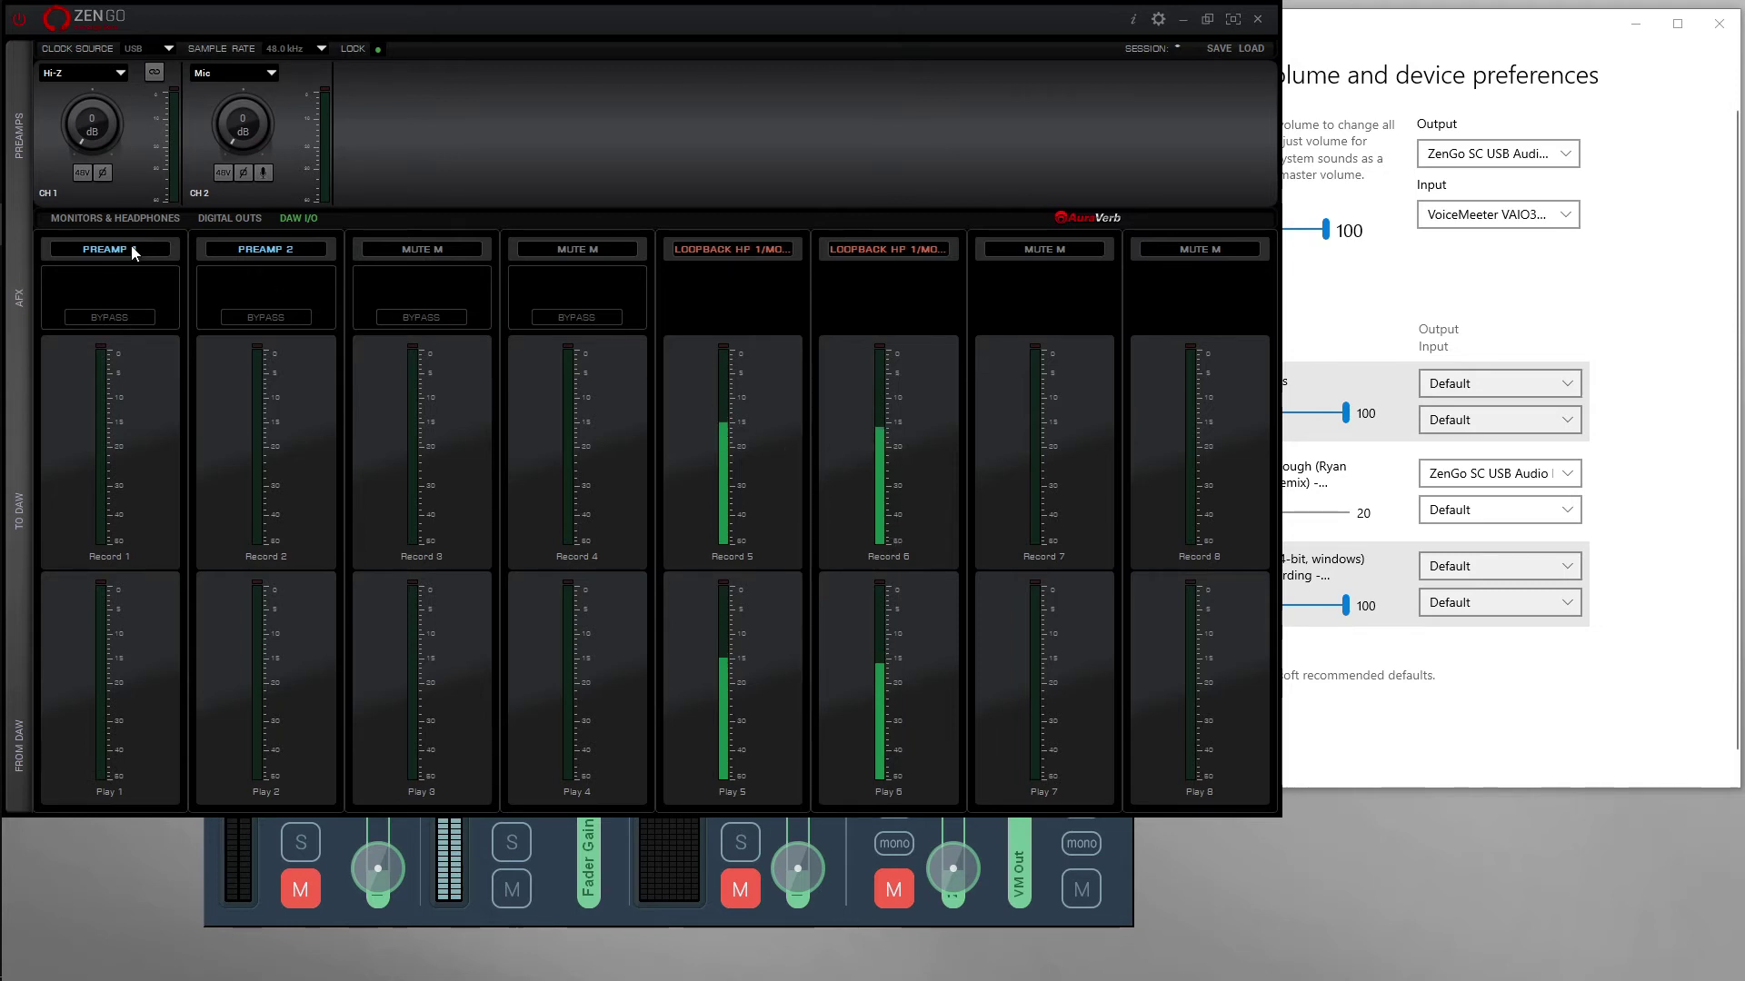
Step: Raise linked channels 5 and 6 to 0 dB in the Monitor/HP1 mixer, solo them, and check the DAW I/O meters
left_click(125, 220)
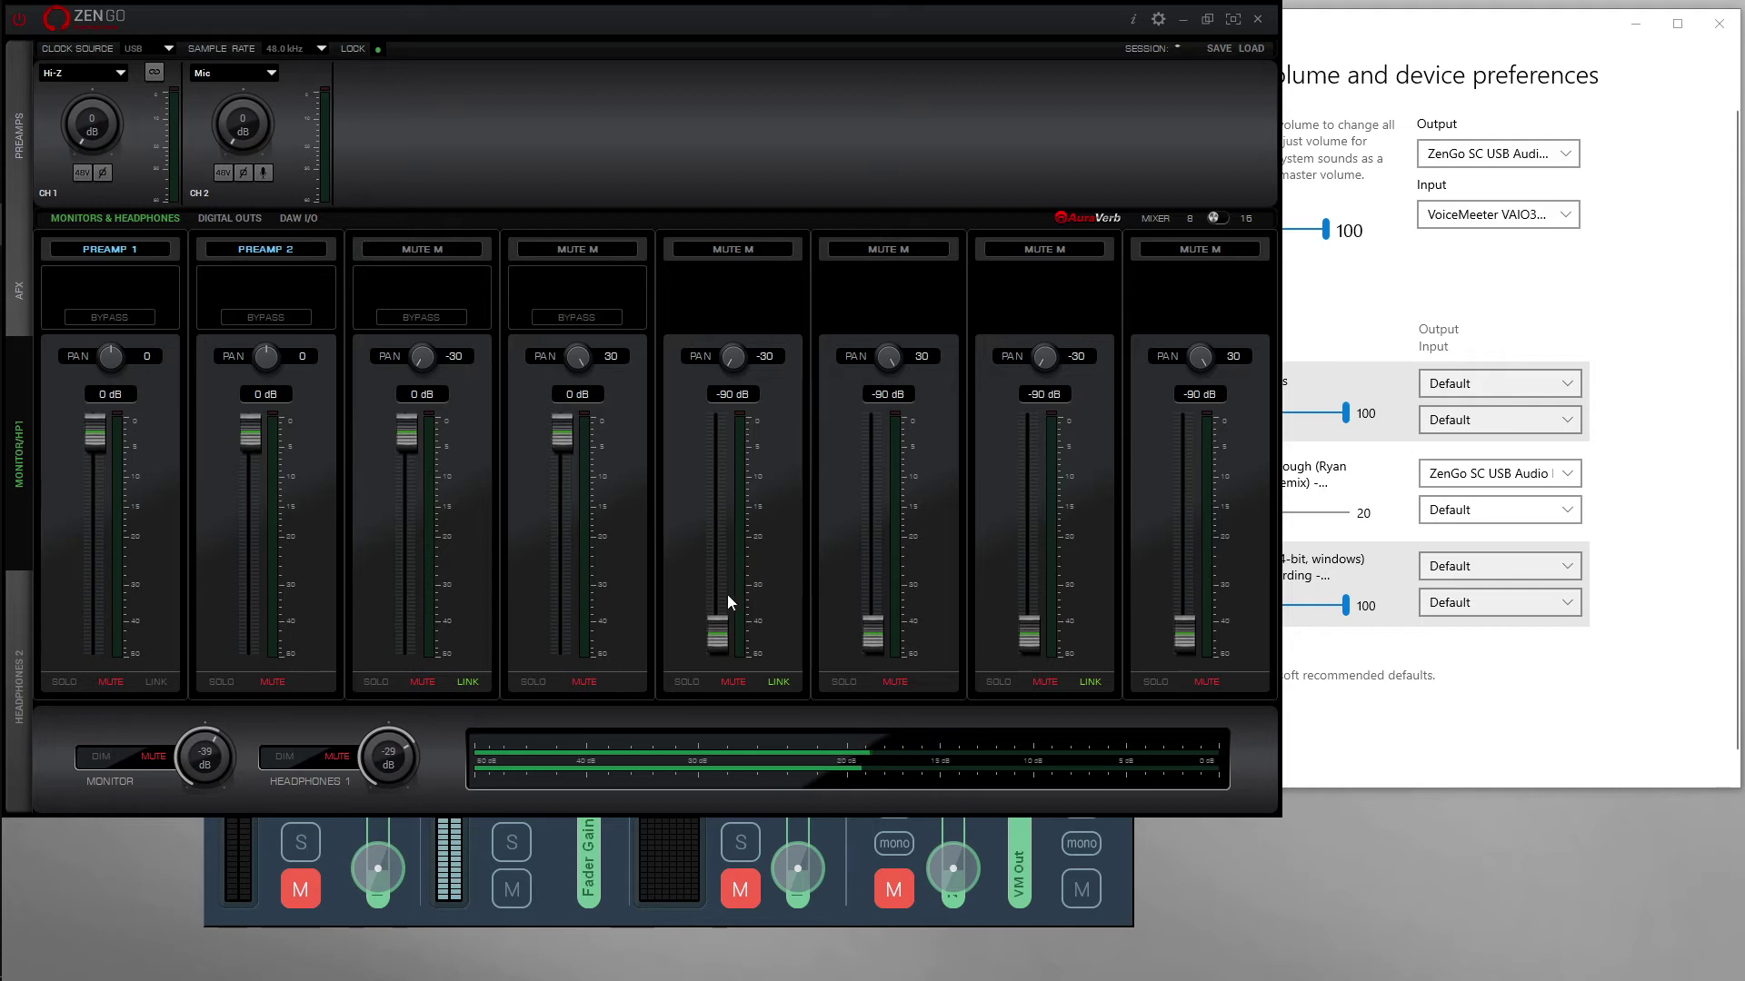
double_click(727, 623)
left_click(686, 683)
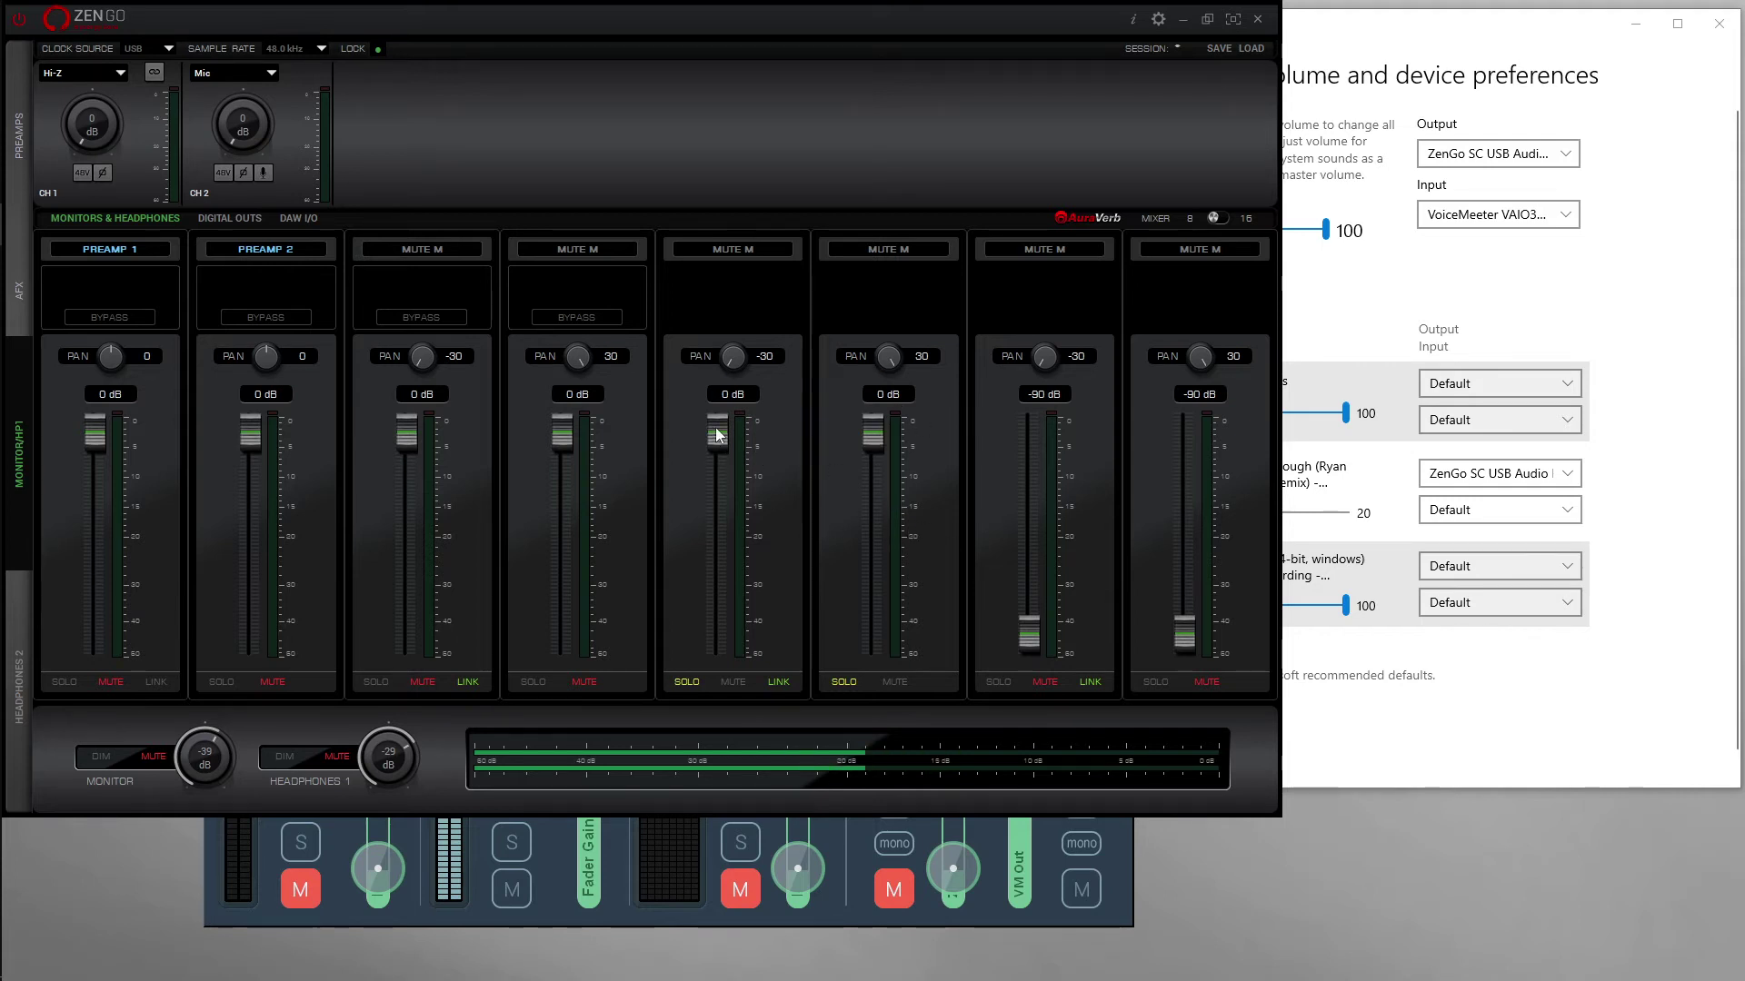
left_click(315, 215)
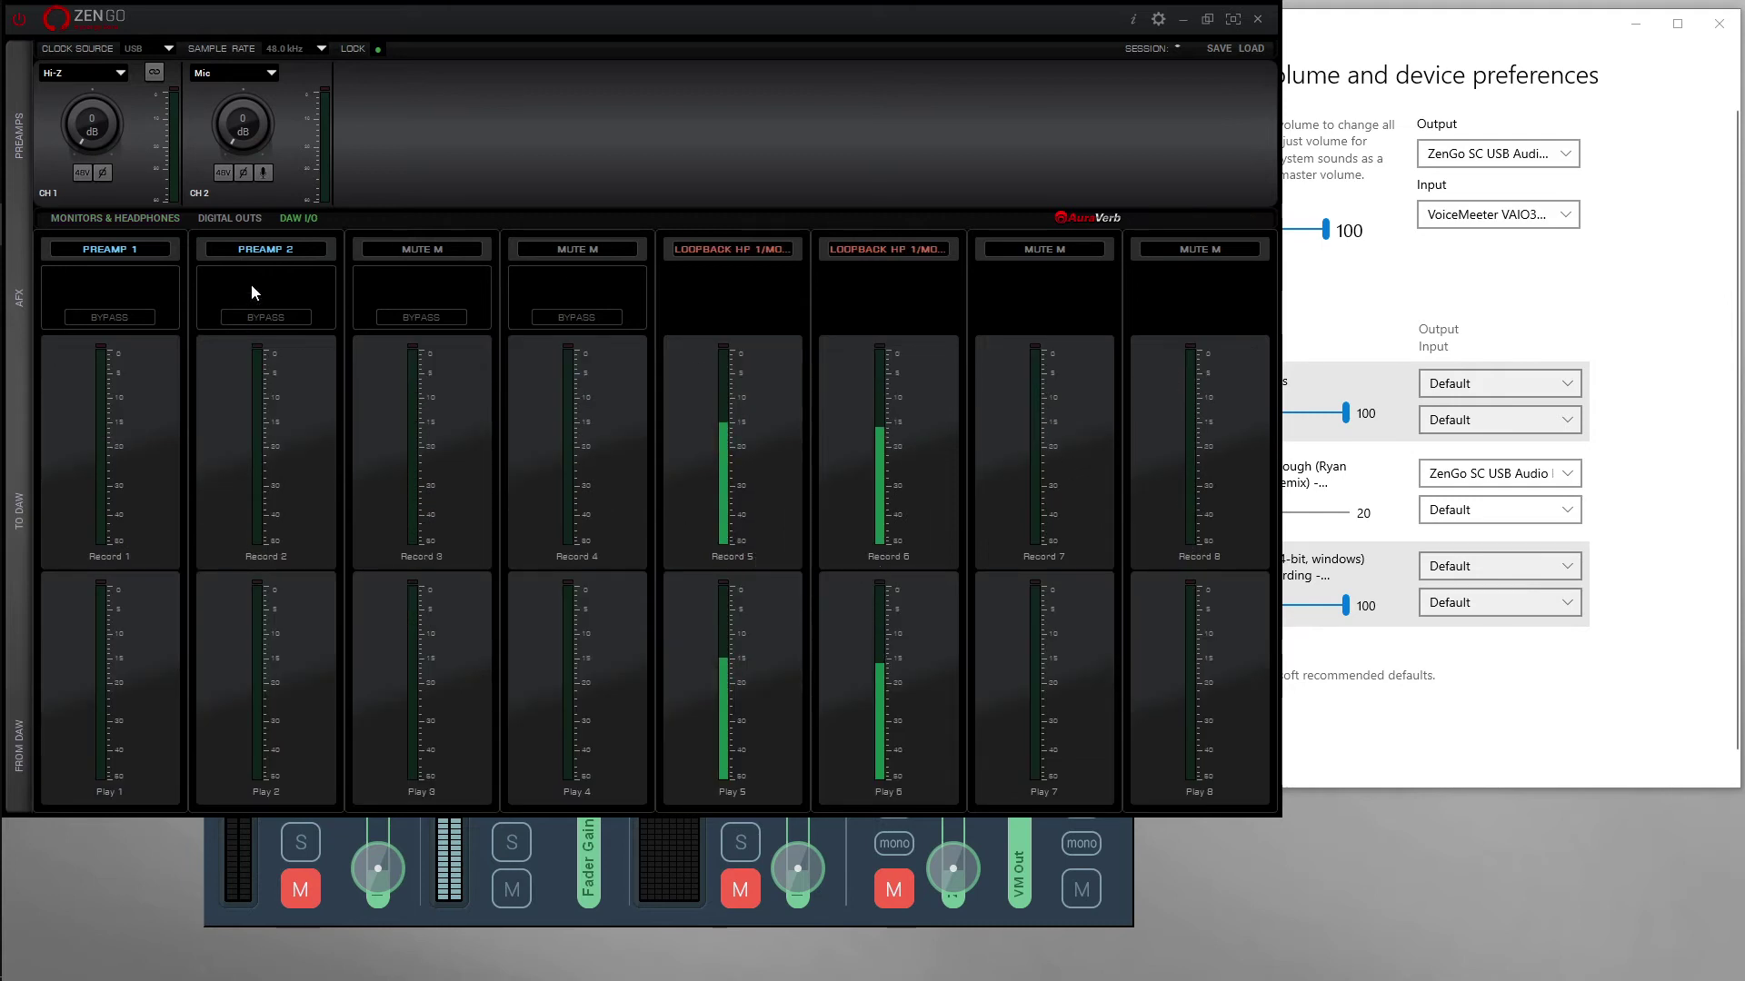
Step: Mute linked channels 5 and 6 in the Monitor/HP1 mixer and return their faders to -90 dB
left_click(155, 219)
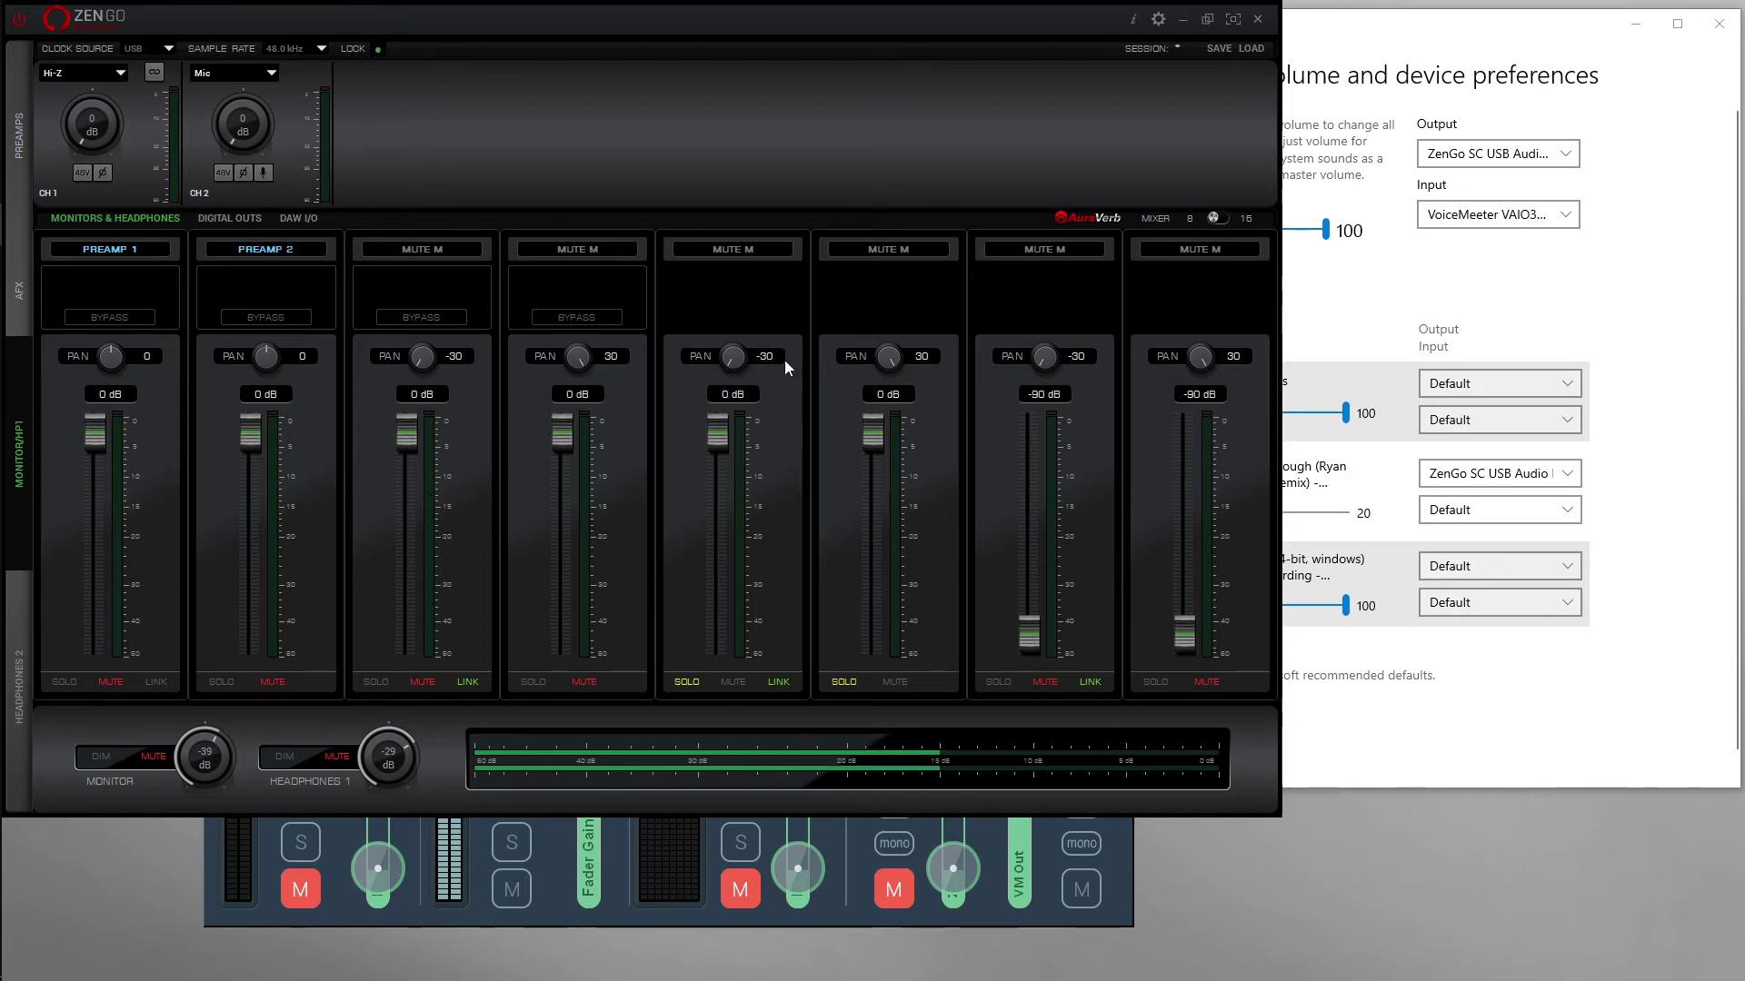
left_click(724, 685)
double_click(718, 438)
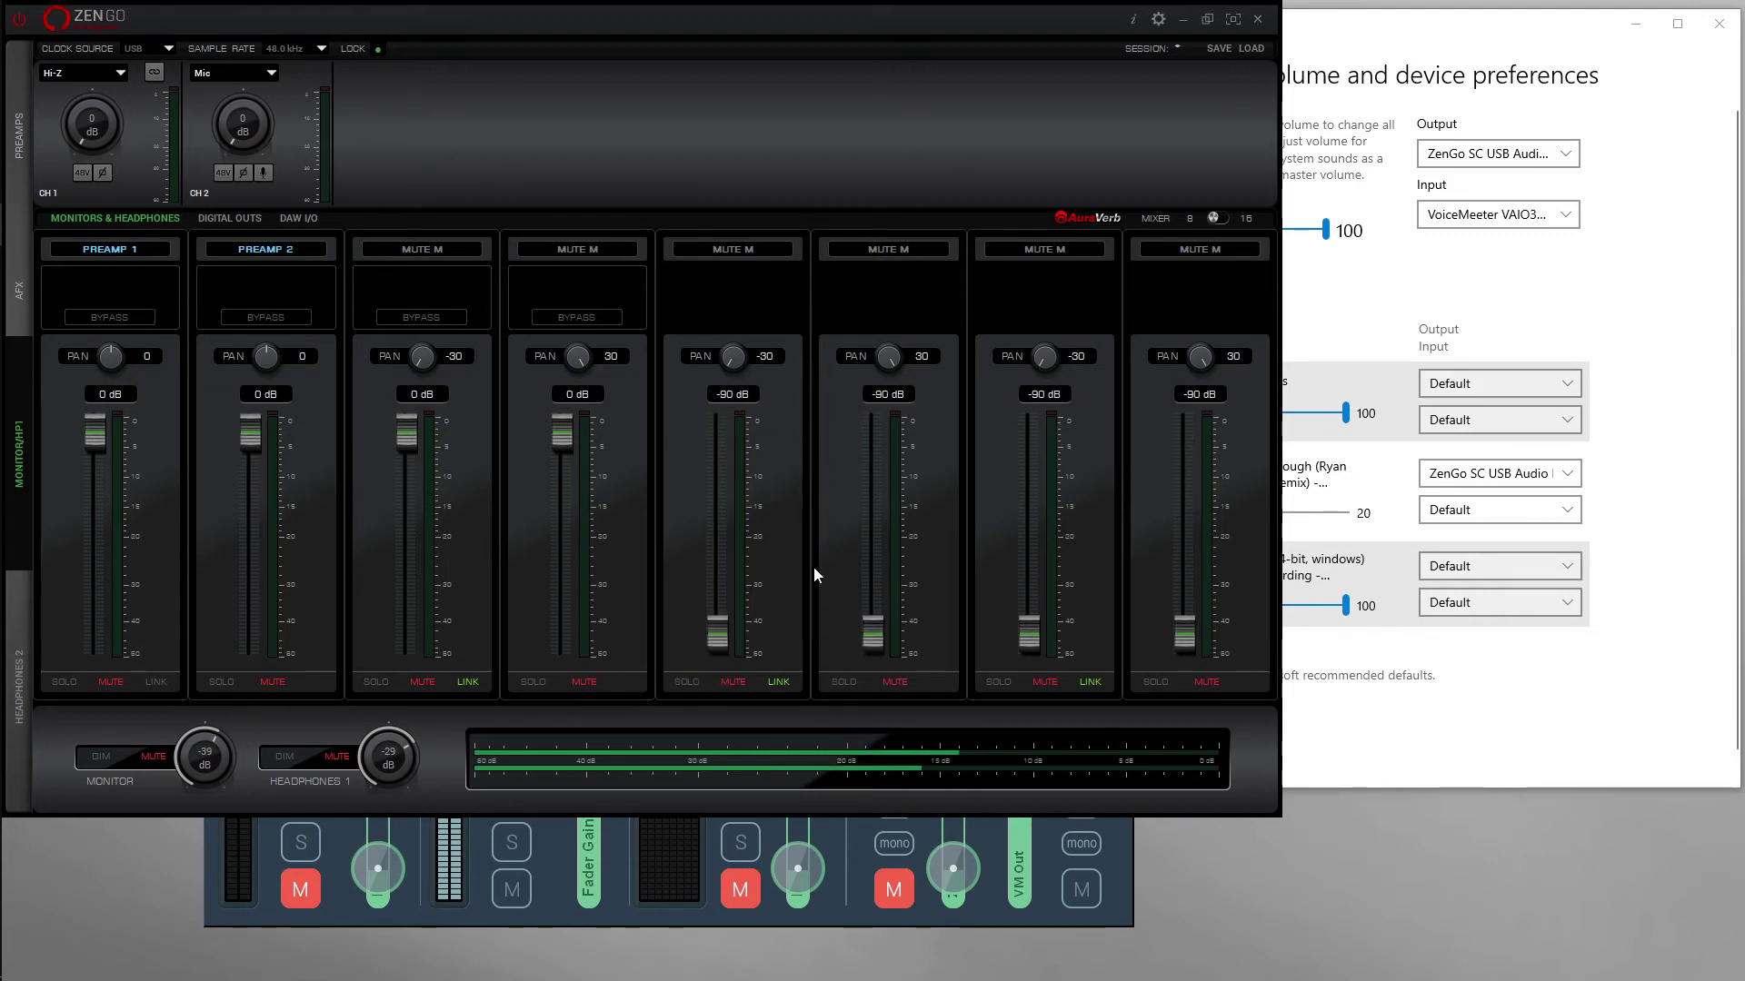
Step: Switch to VoiceMeeter and select ASIO: ZenGo SC ASIO Driver as the A1 hardware output
left_click(292, 218)
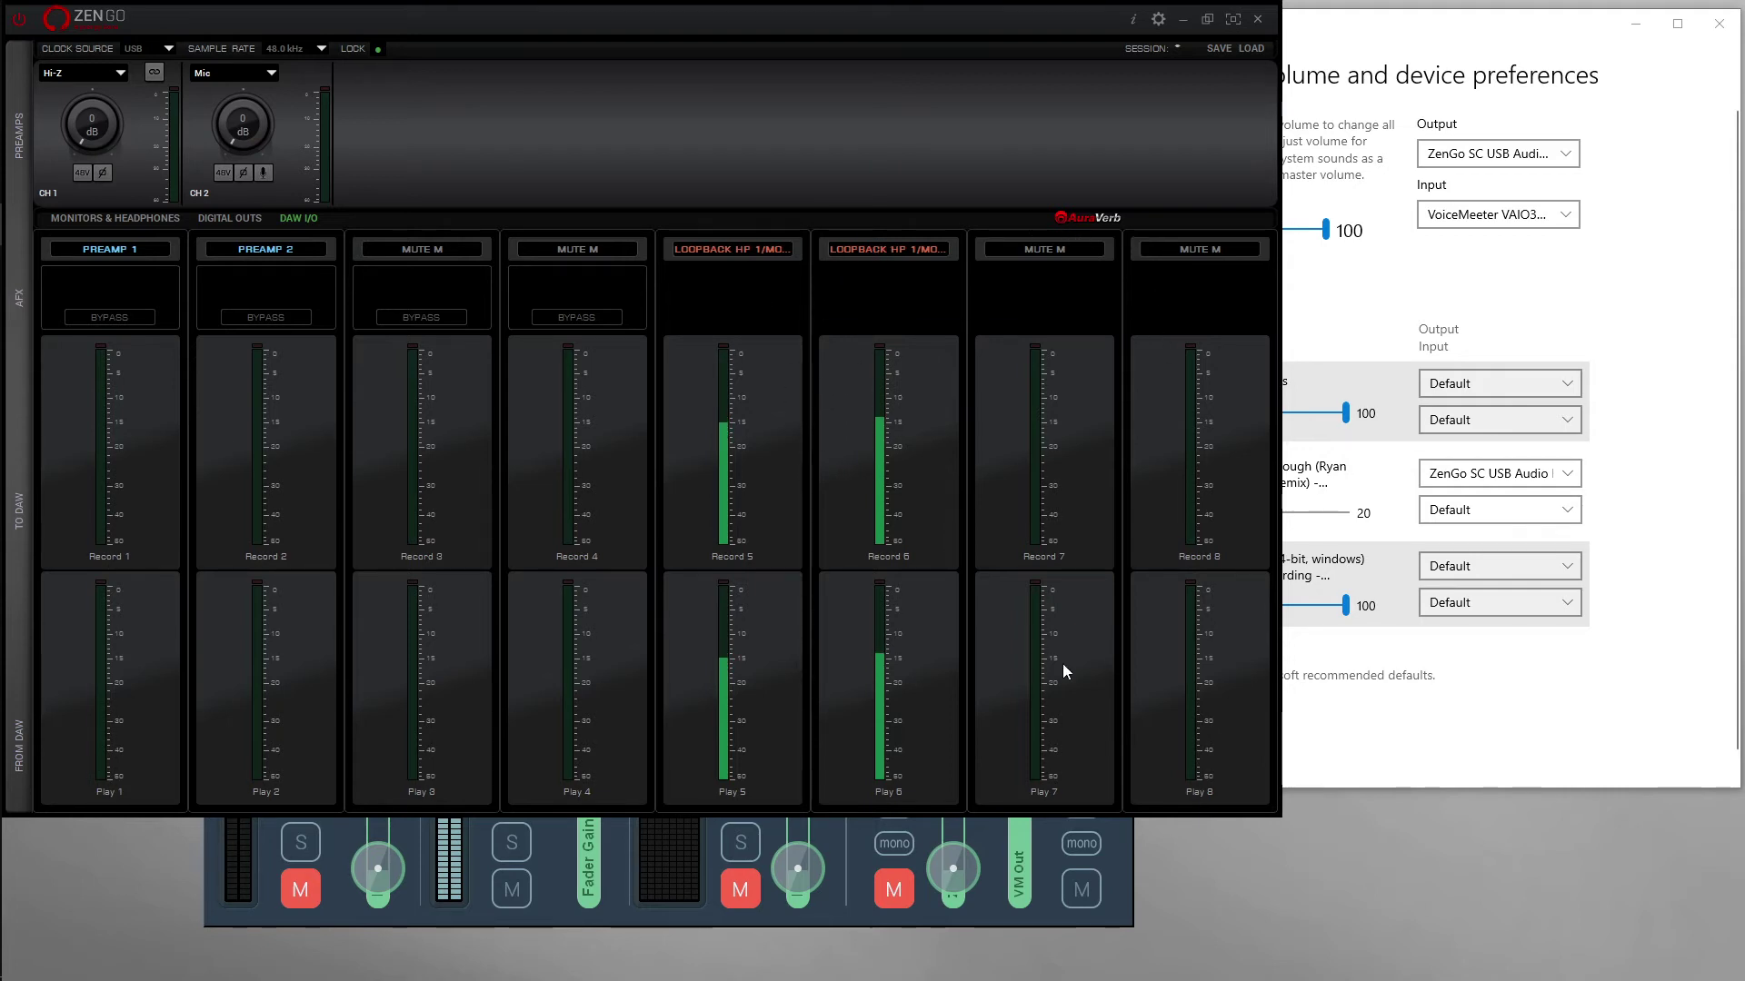
left_click(1125, 848)
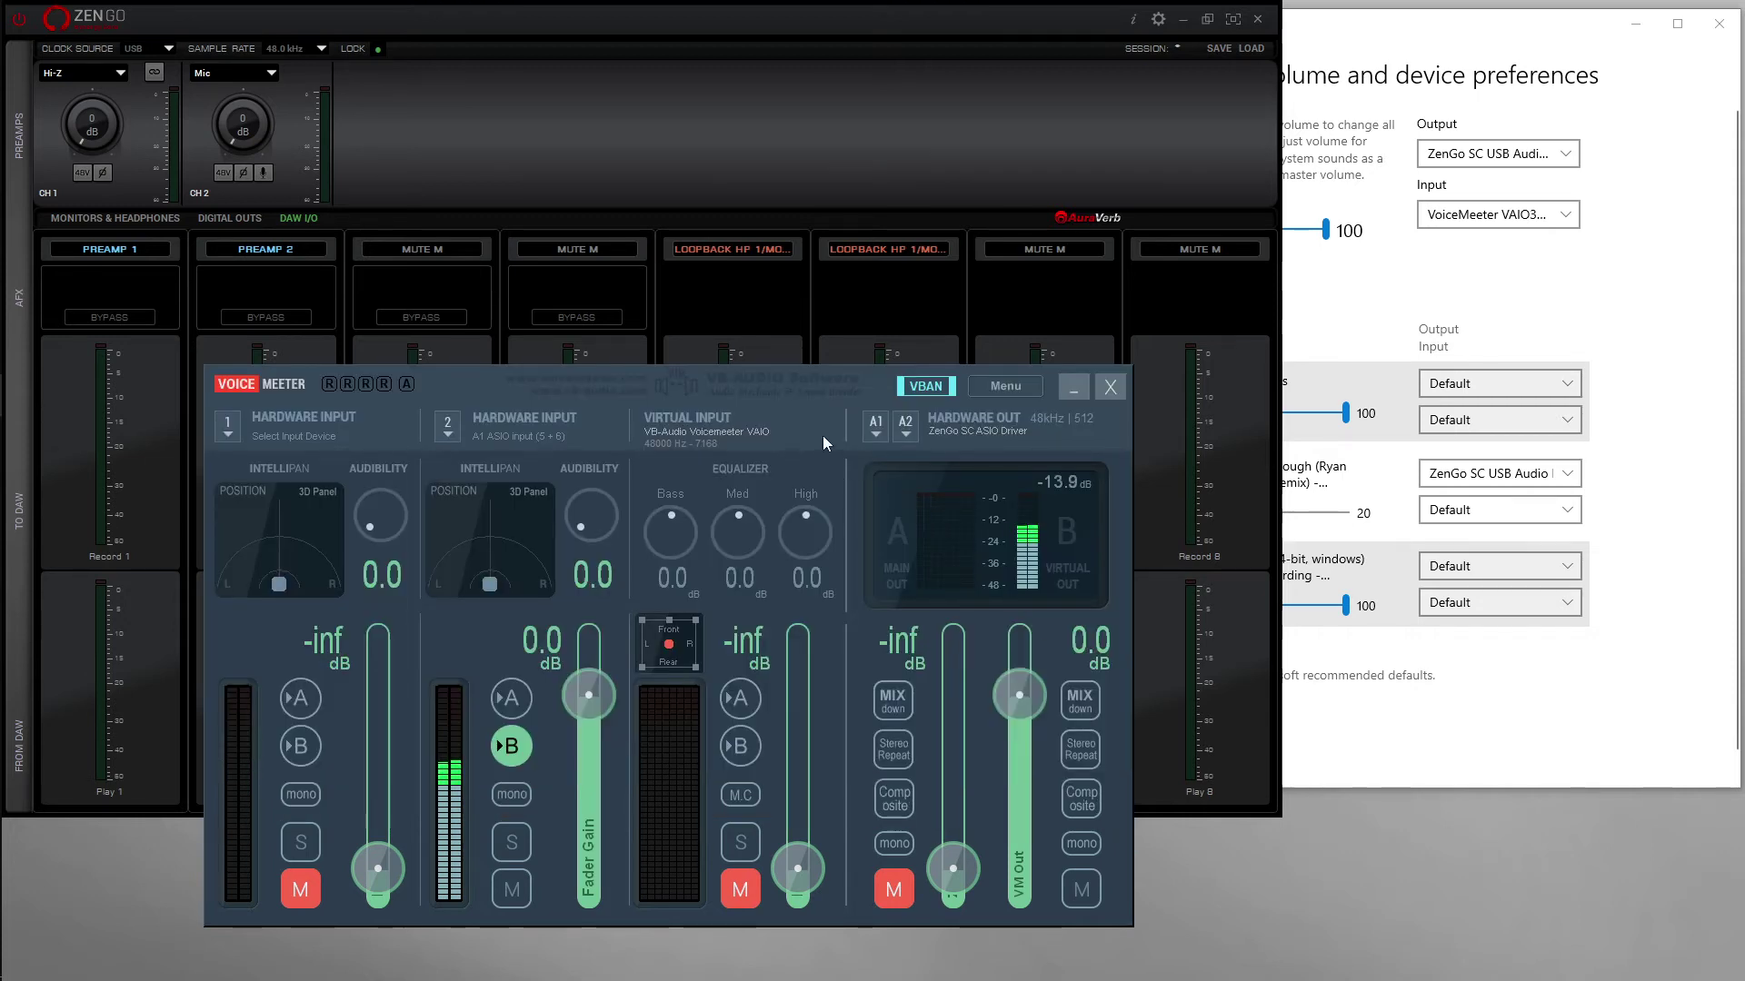
left_click(874, 424)
left_click(872, 434)
left_click(875, 433)
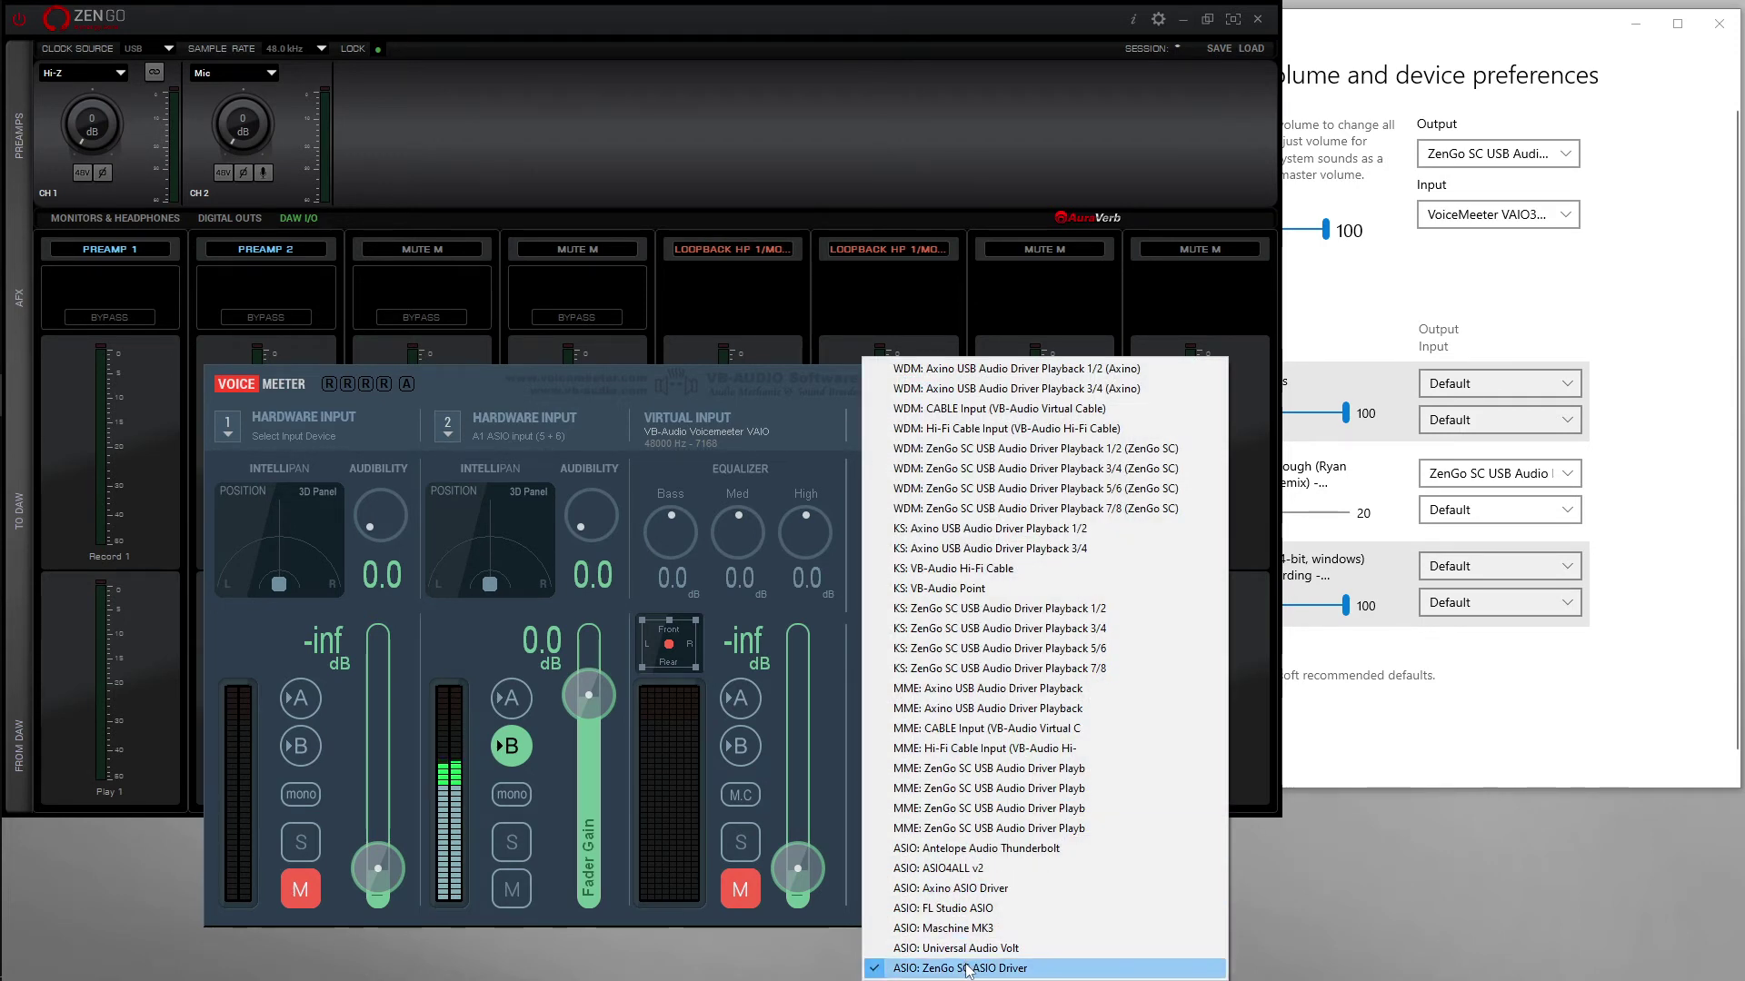
left_click(538, 147)
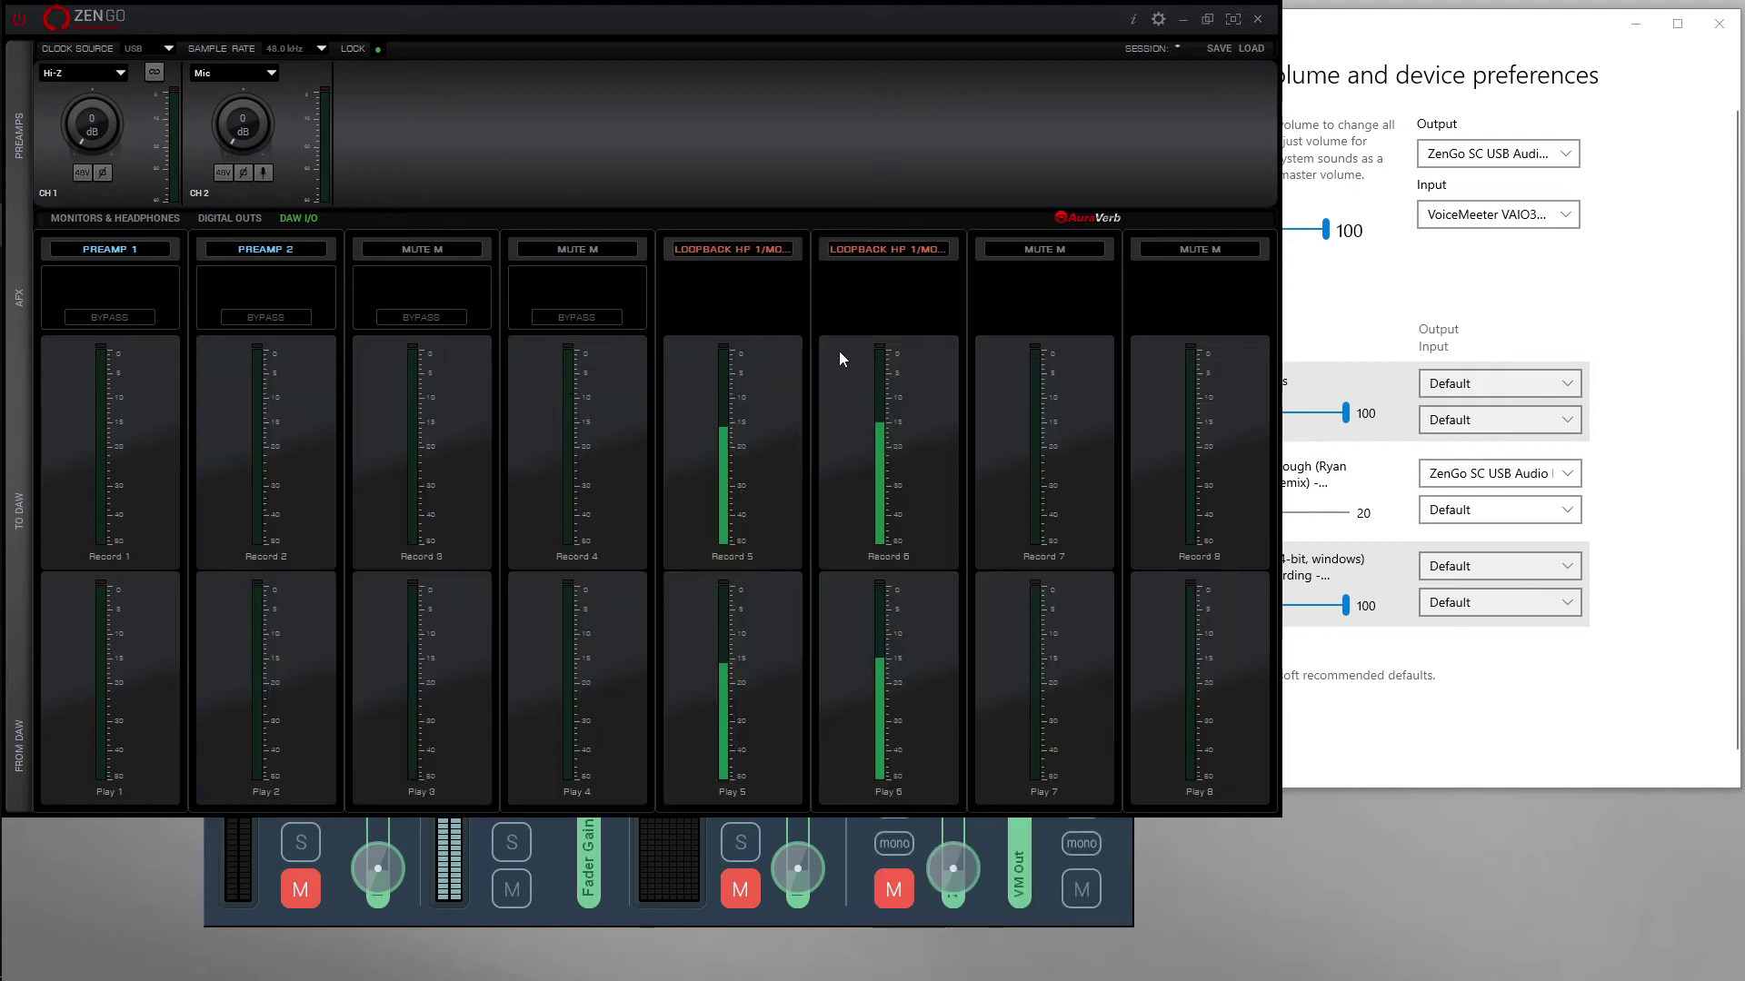
left_click(999, 910)
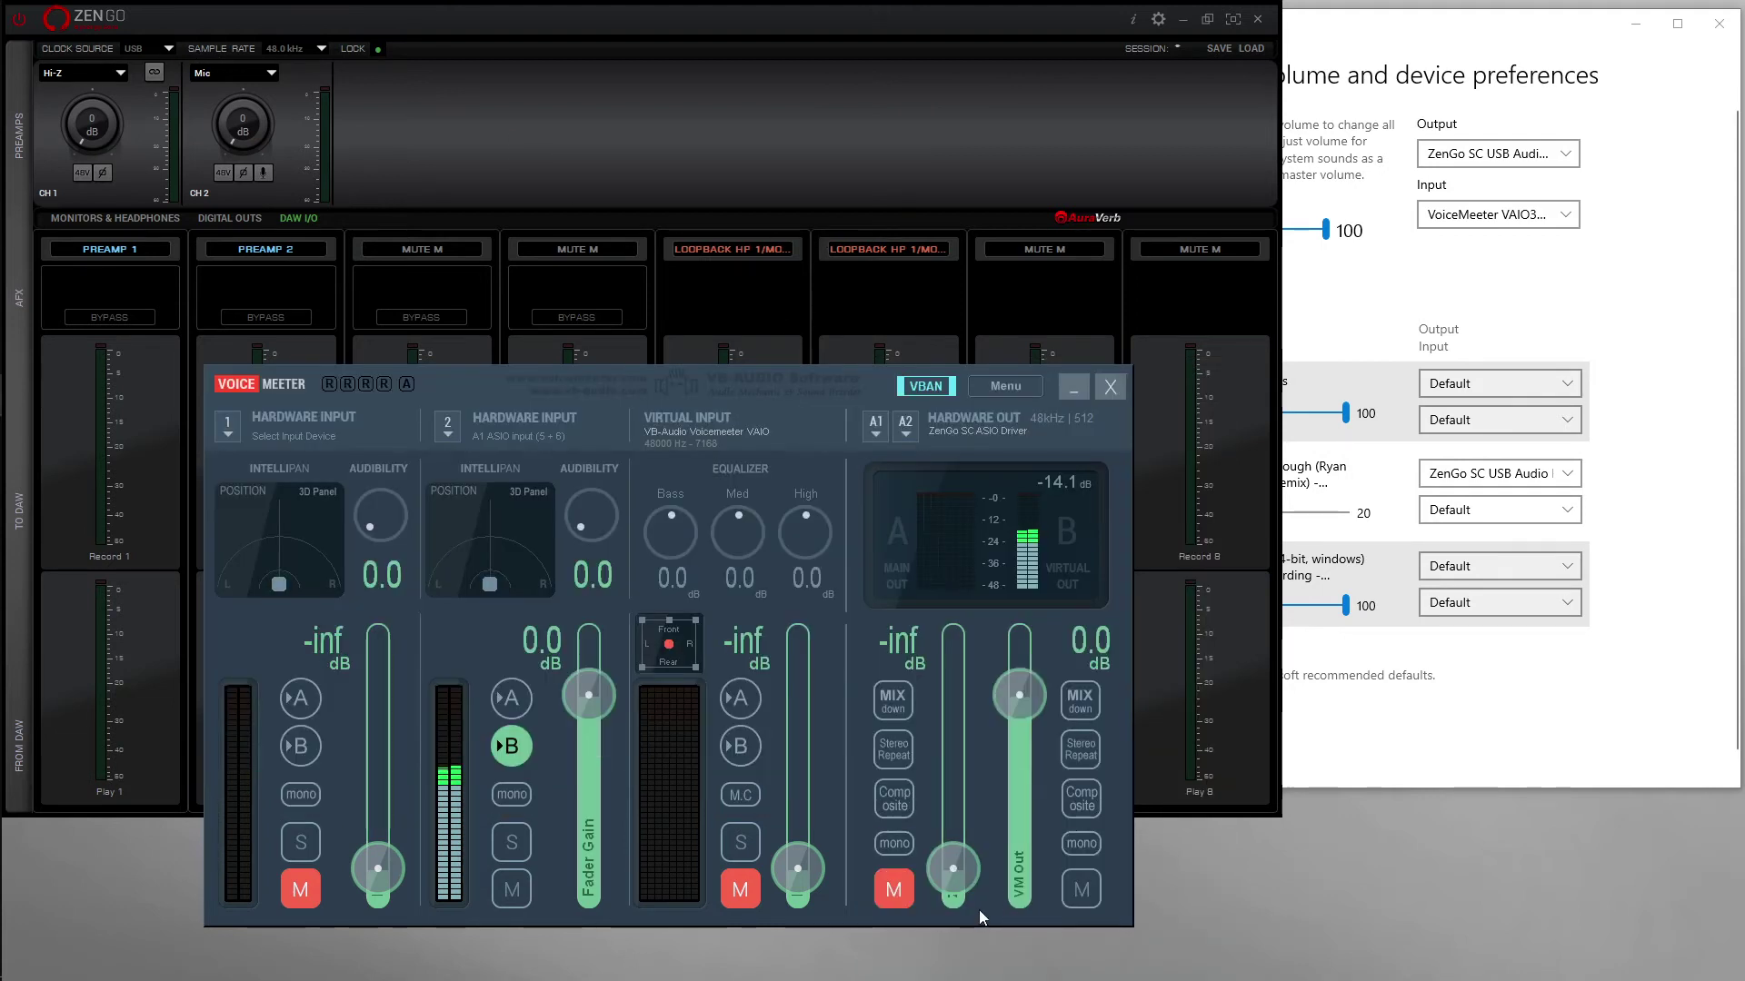
left_click(914, 434)
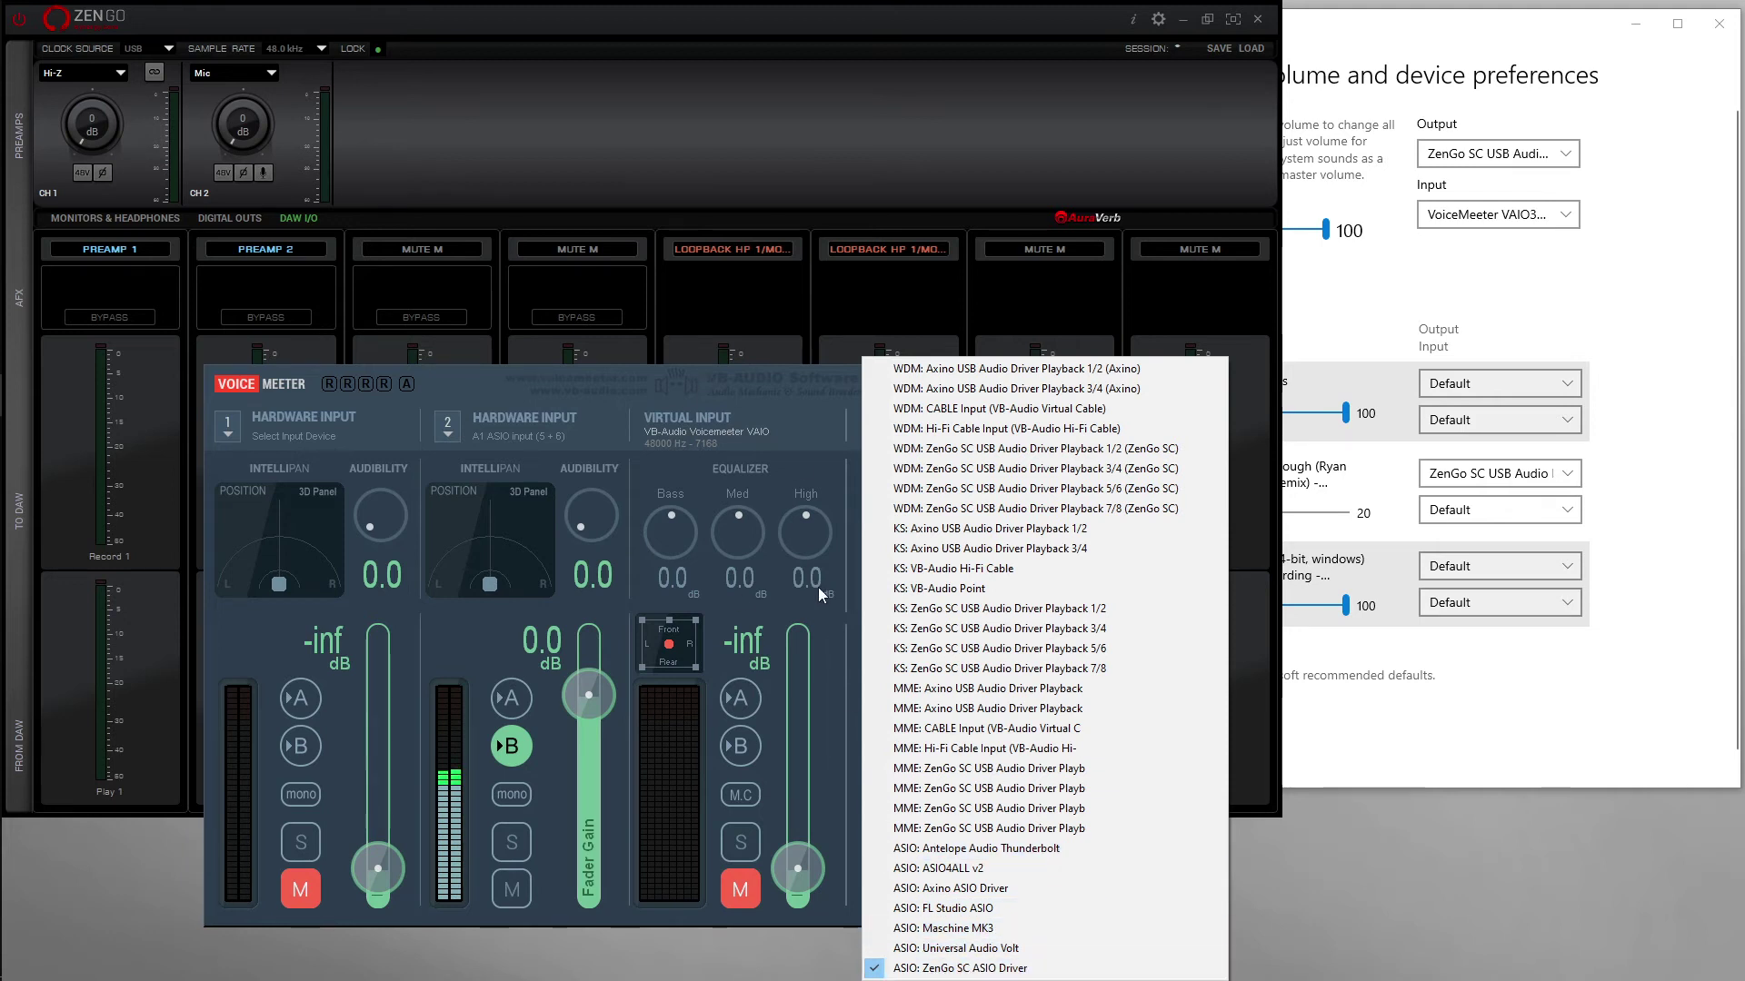
left_click(957, 969)
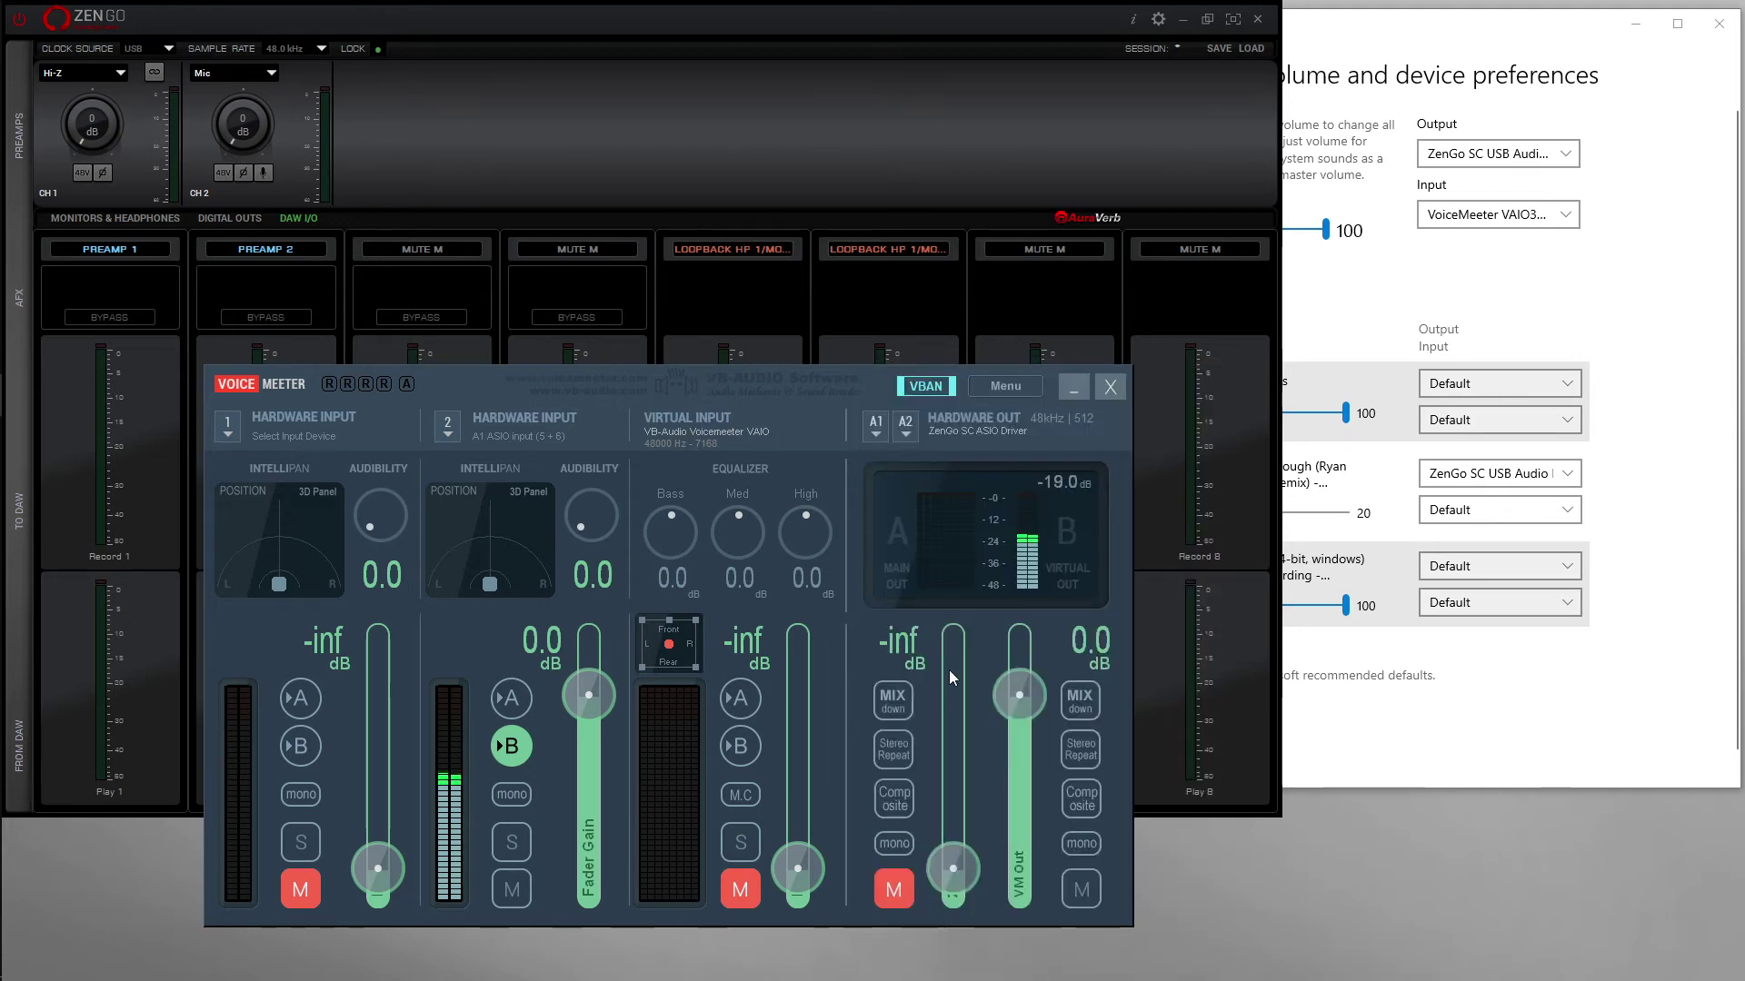
Step: Raise the main output A fader to 0 dB and pull it back down to -inf
double_click(957, 865)
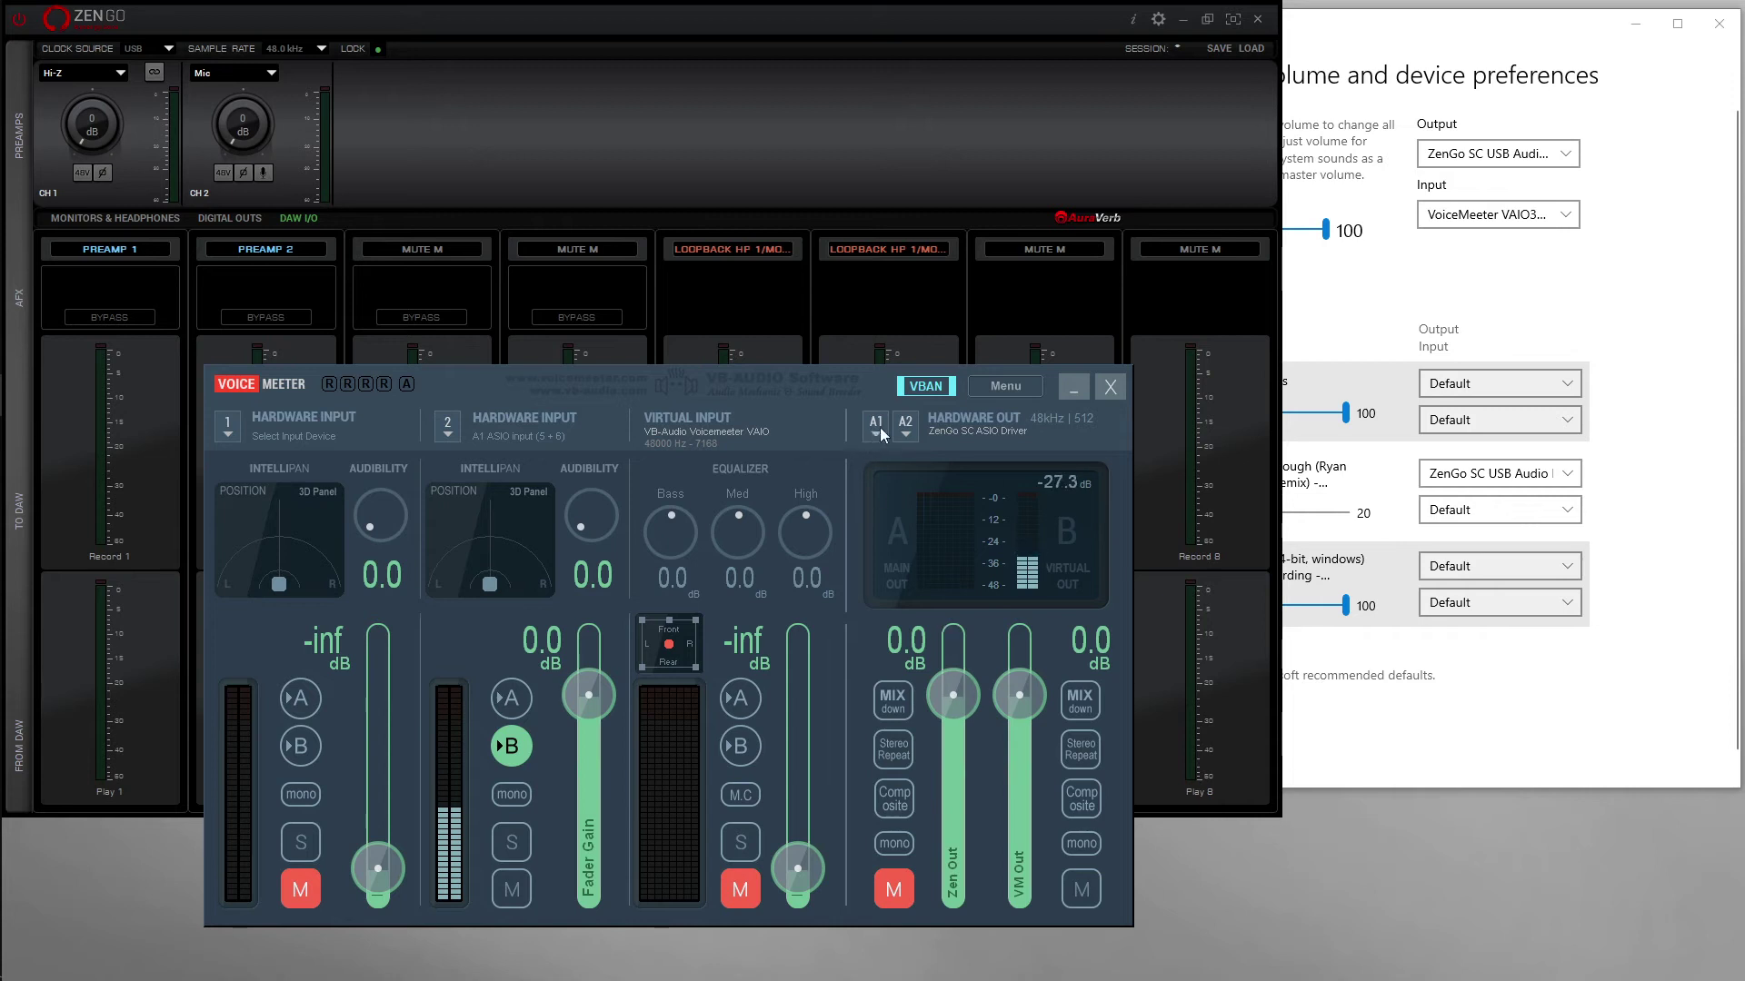
left_click_drag(956, 691, 928, 531)
left_click_drag(961, 691, 953, 869)
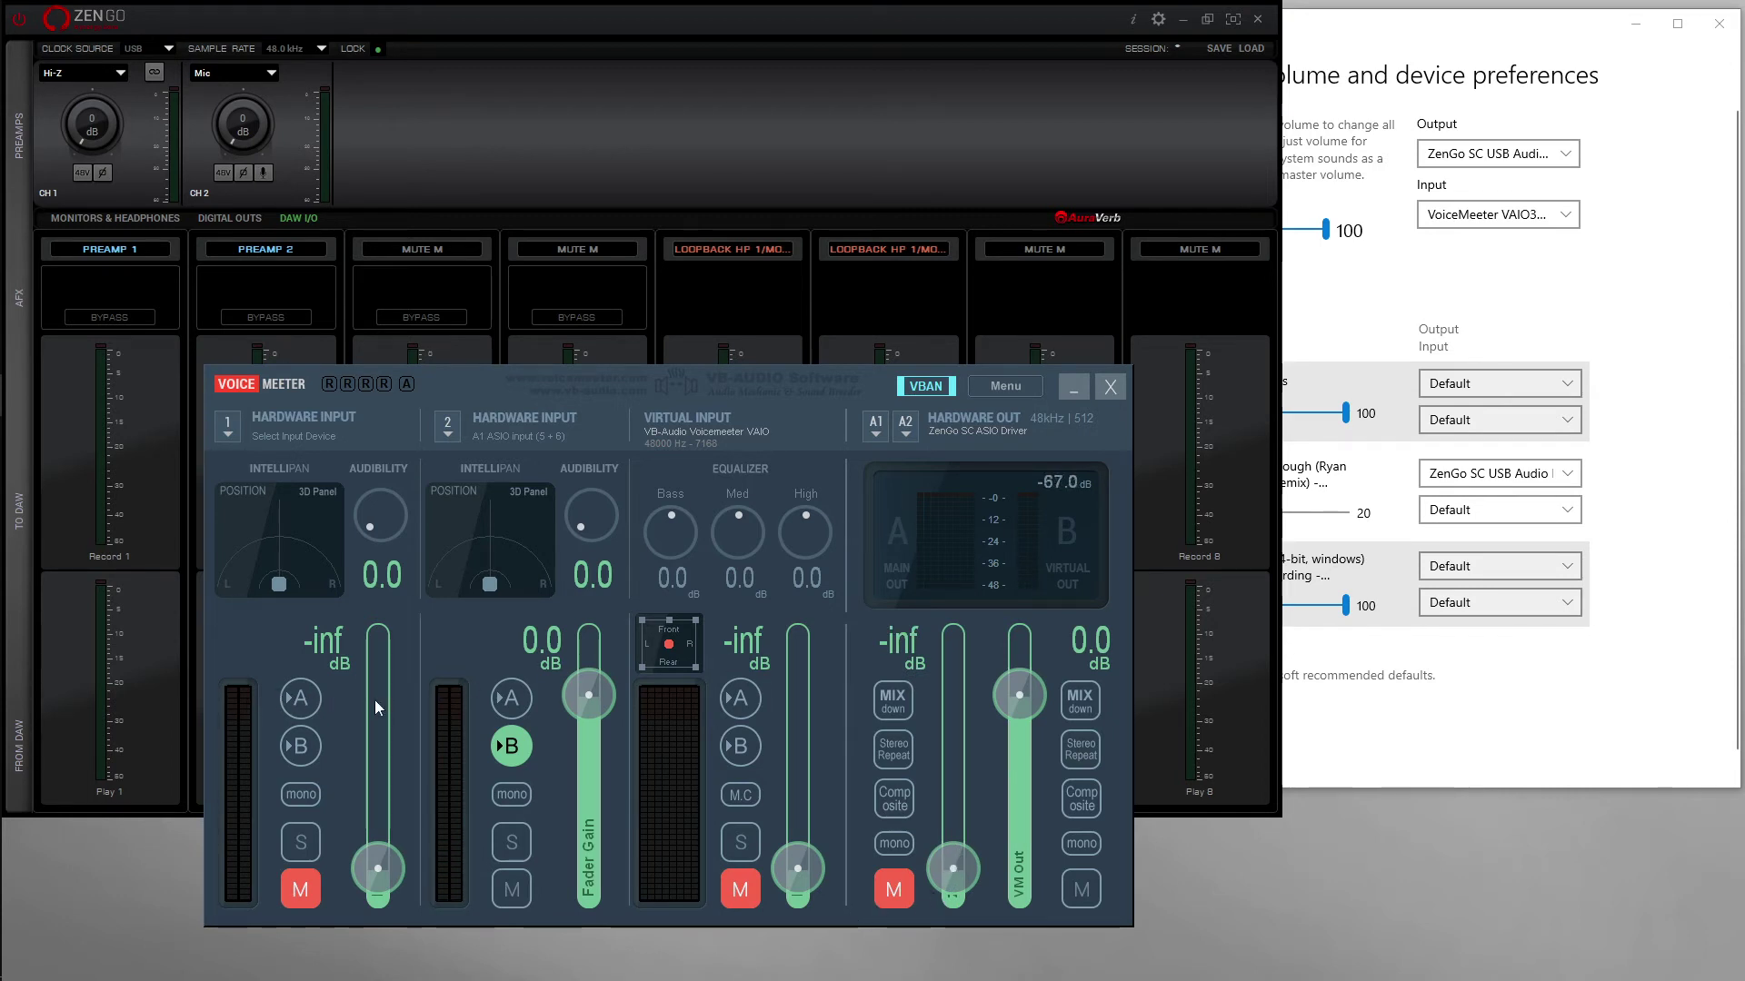
Step: Switch bus A routing on and off for hardware inputs 1 and 2, and check ZenGo's DAW I/O meters
left_click(510, 698)
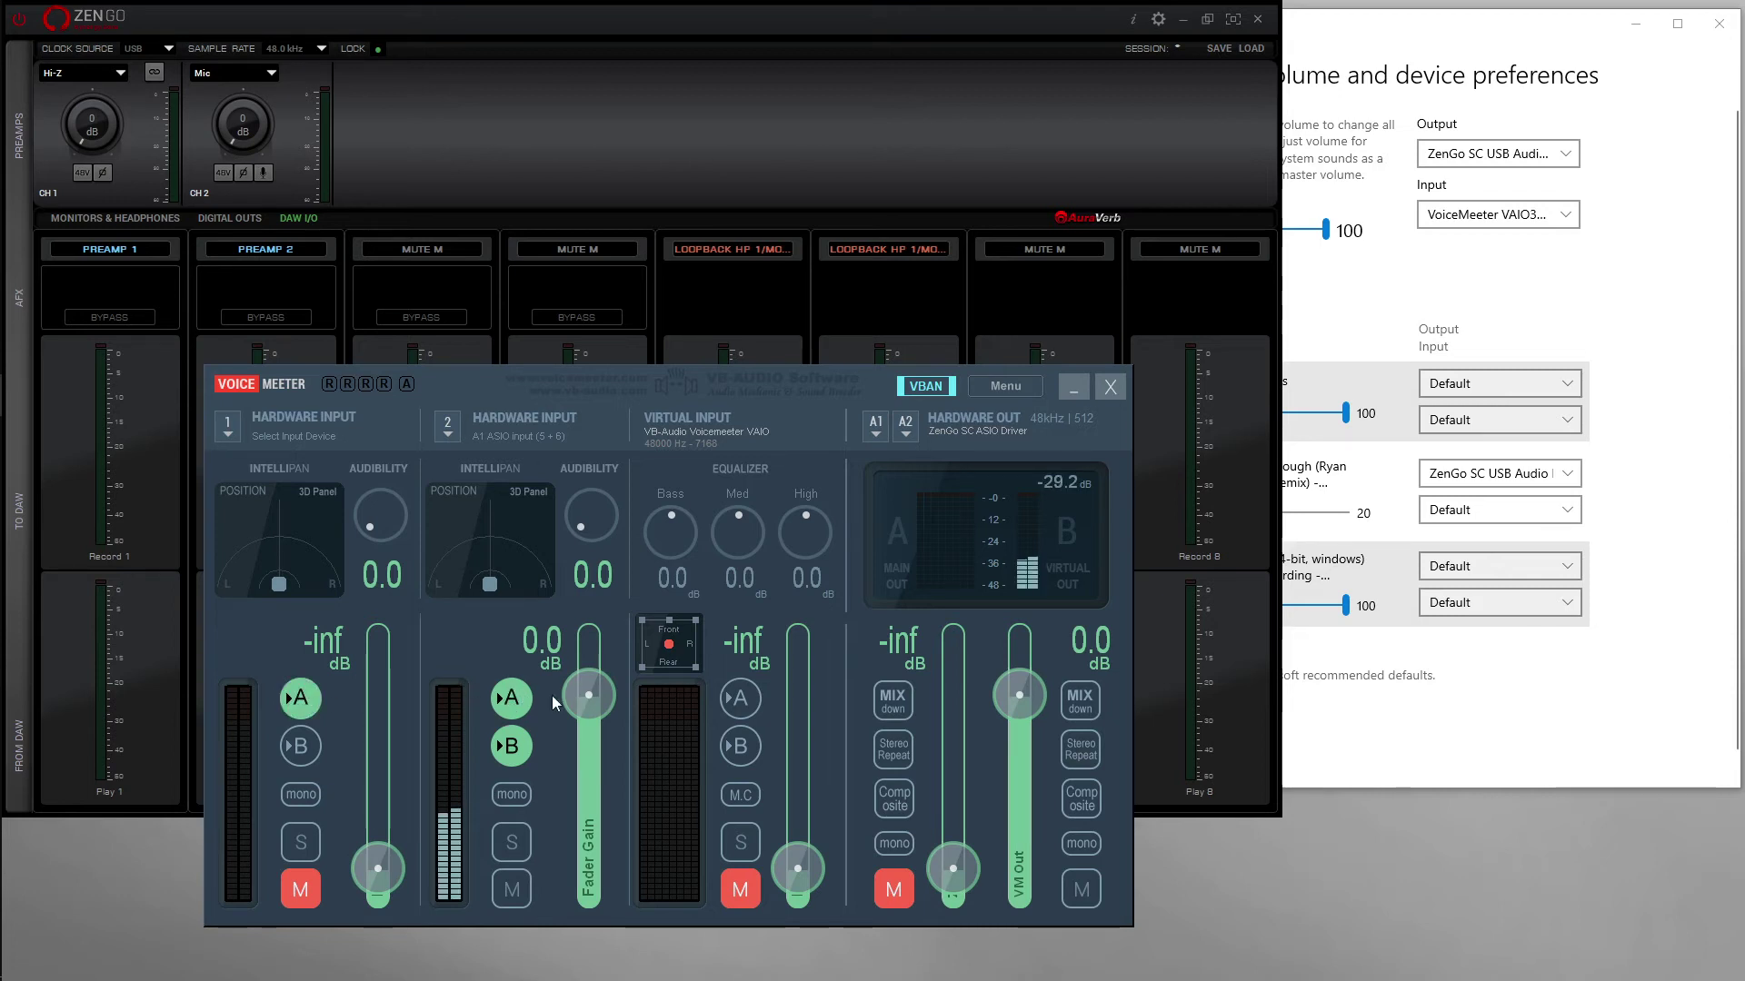
left_click(511, 697)
left_click(300, 698)
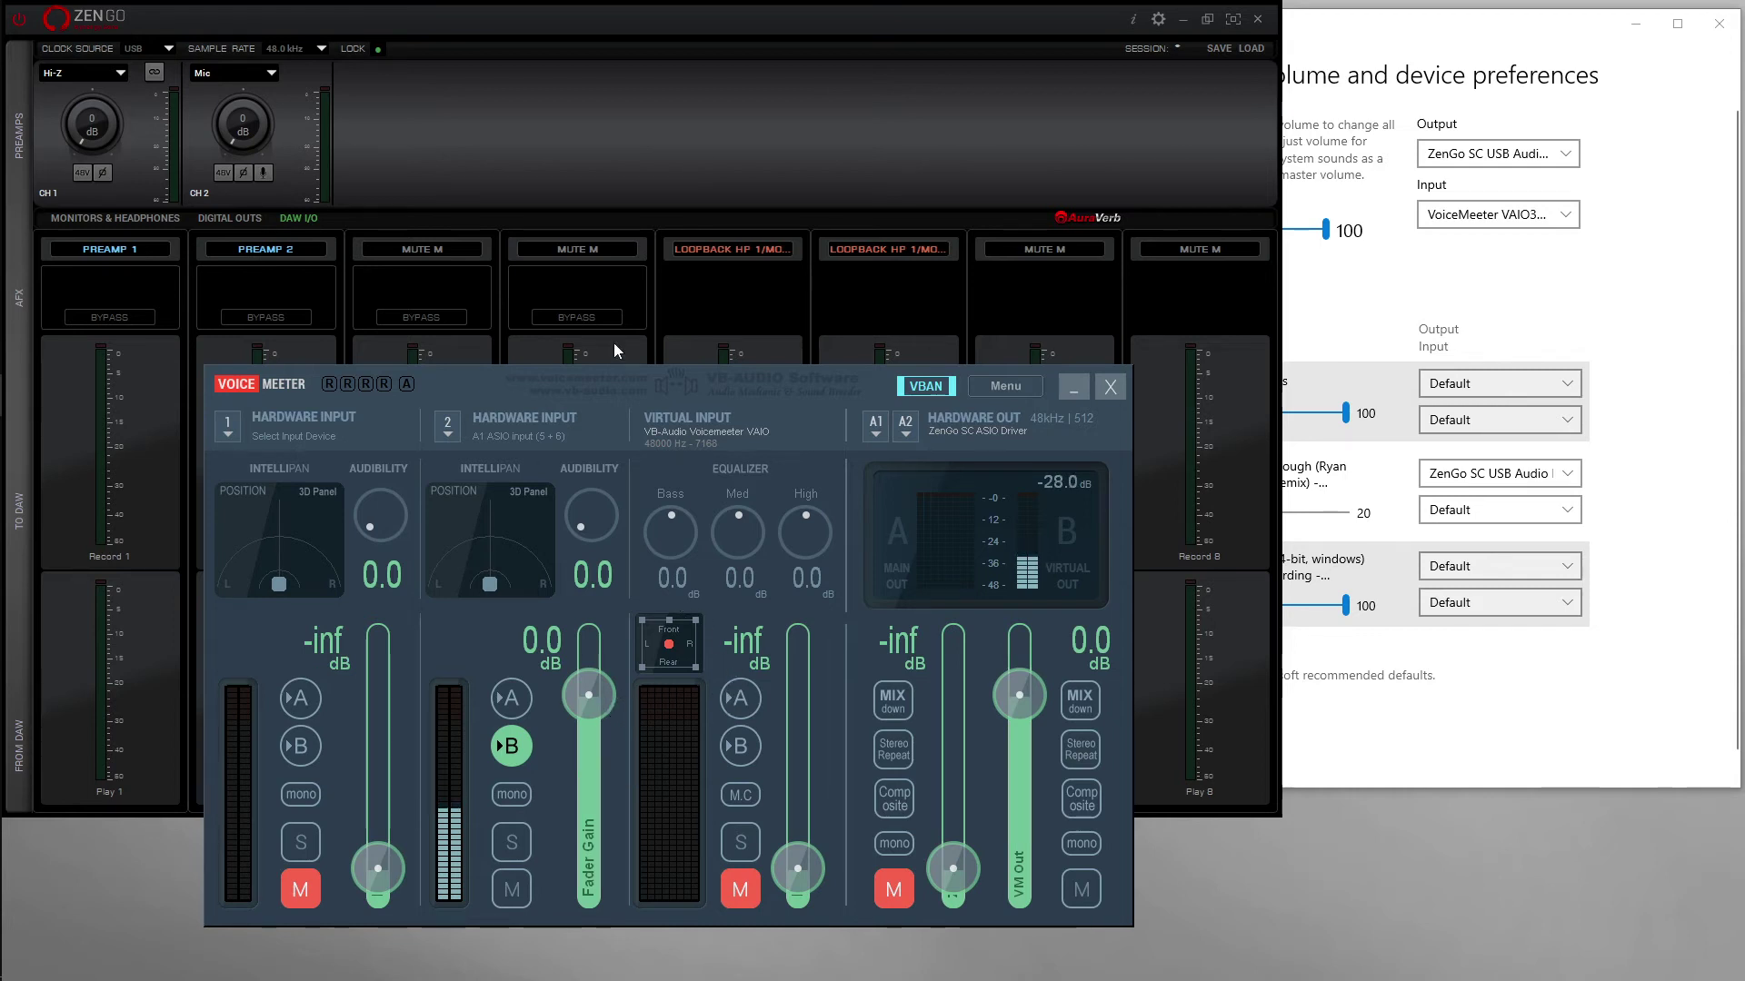
left_click(685, 120)
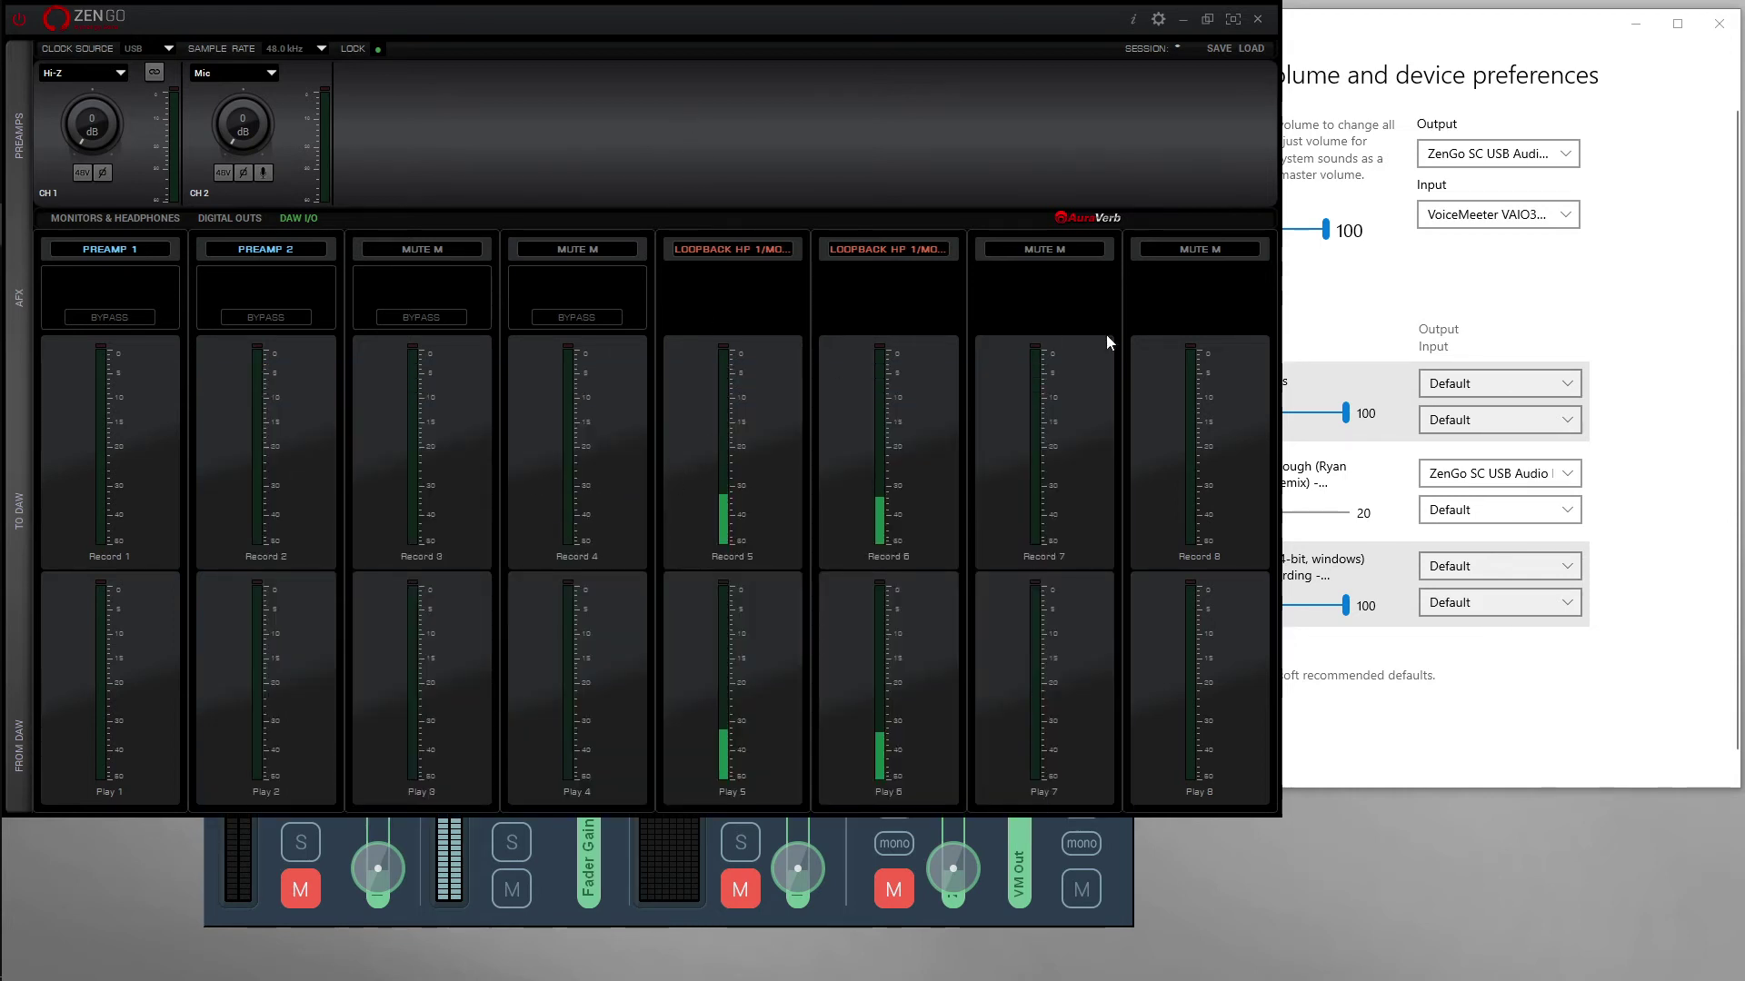
left_click(982, 915)
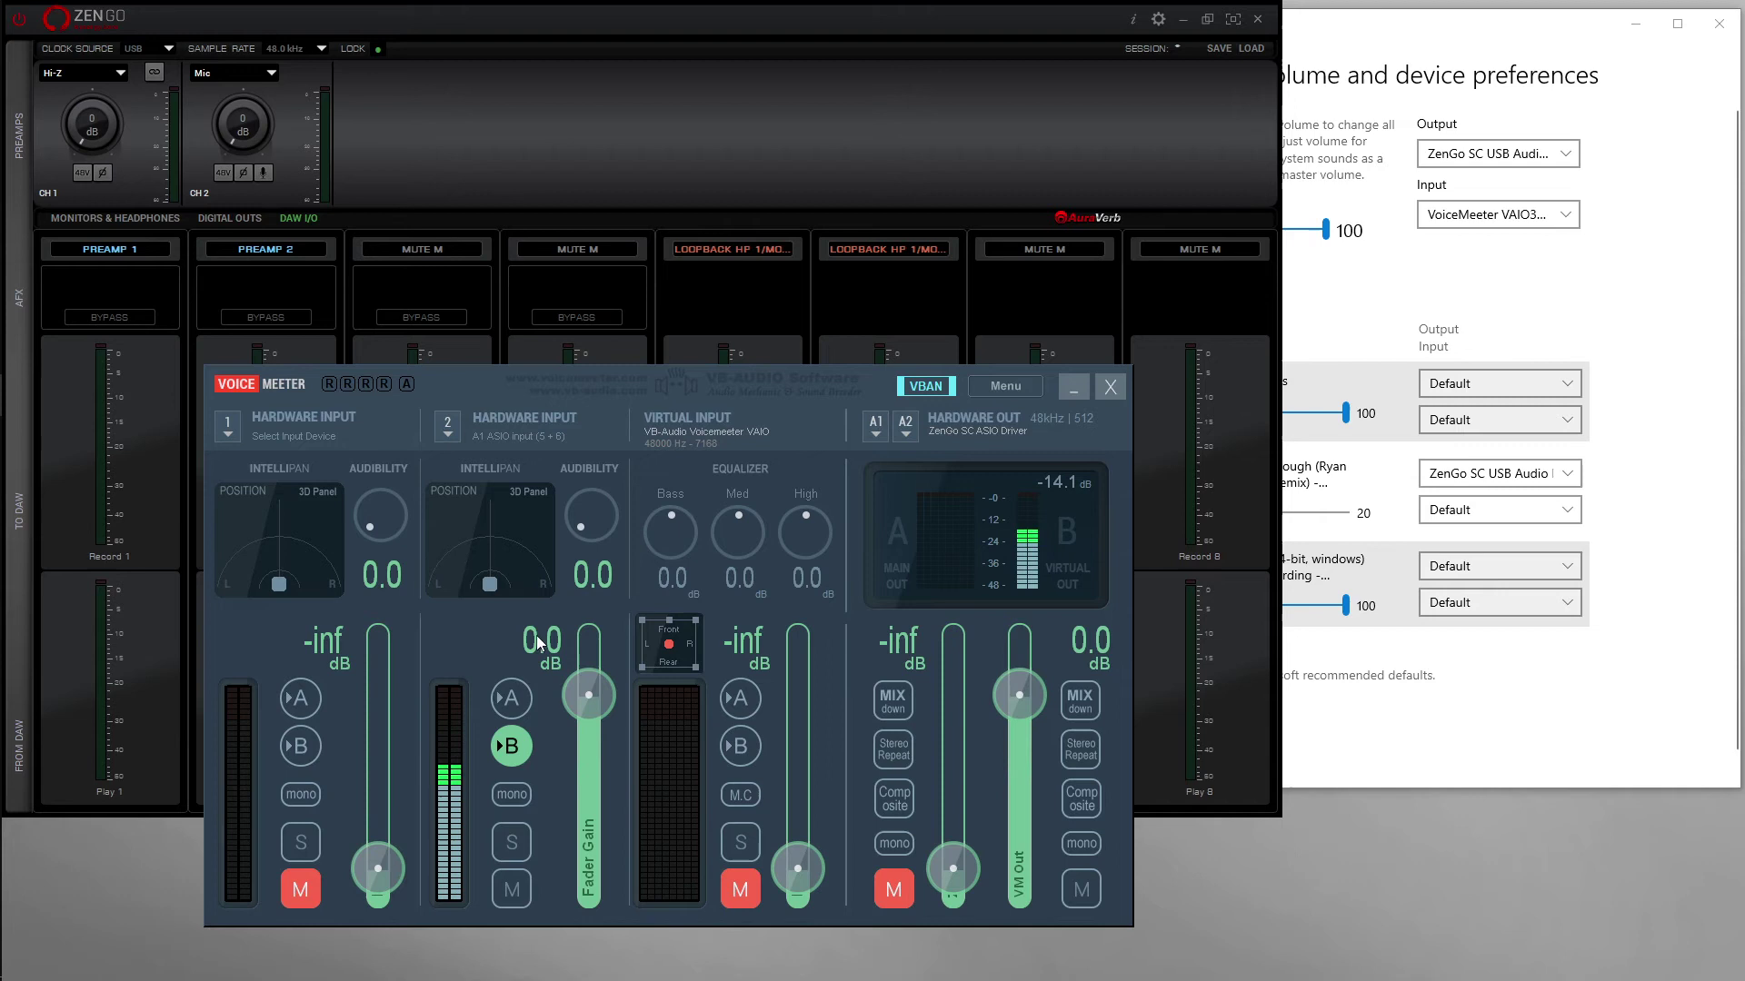
Step: Enable bus A routing on both hardware inputs and the virtual input, and disable it again on all three
left_click(743, 698)
left_click(514, 700)
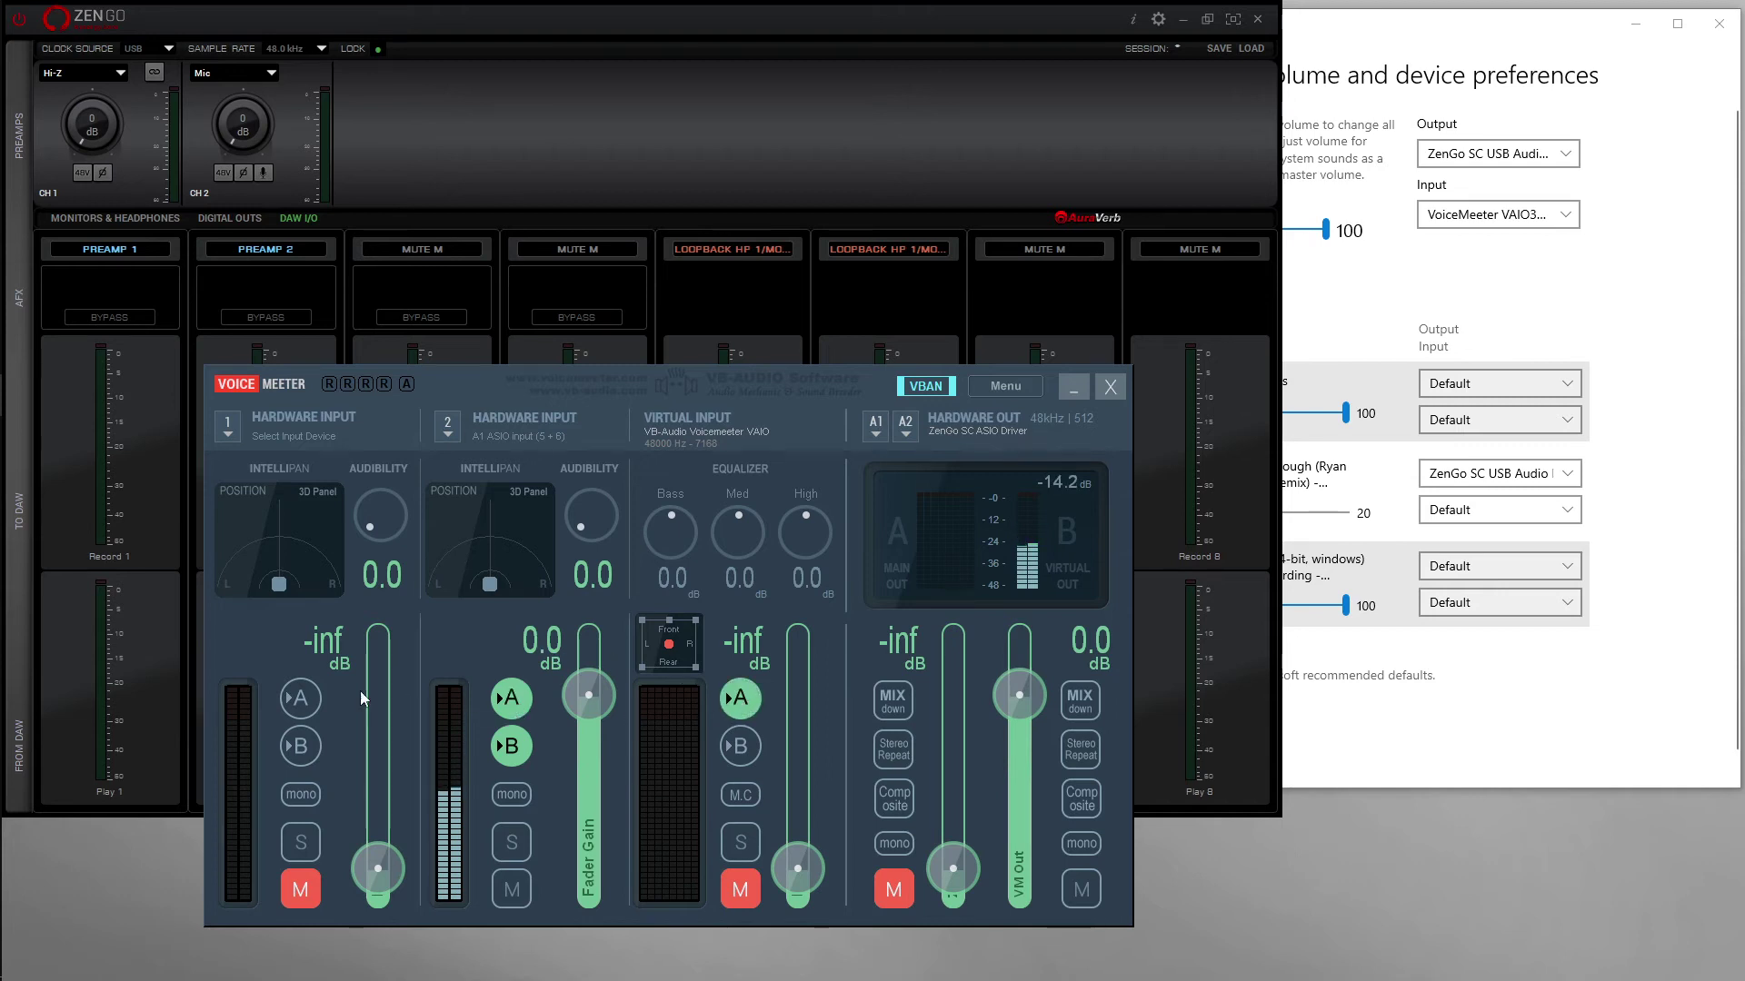
left_click(303, 698)
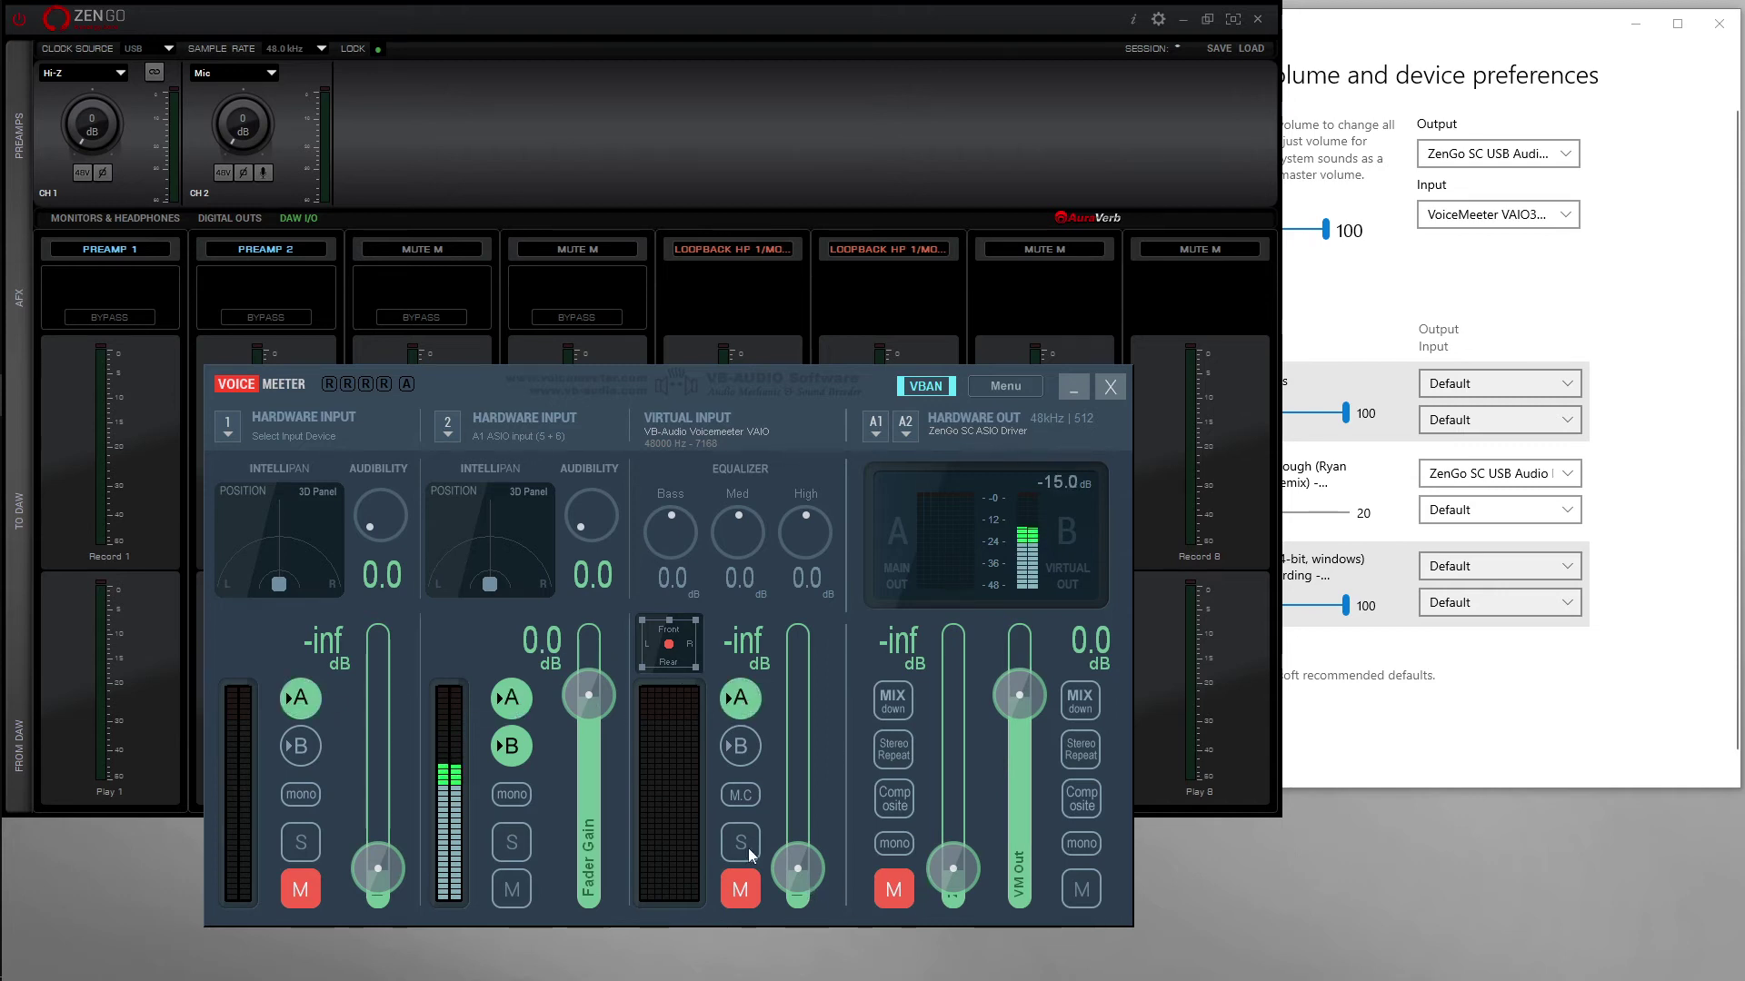
left_click(301, 698)
left_click(512, 698)
left_click(741, 698)
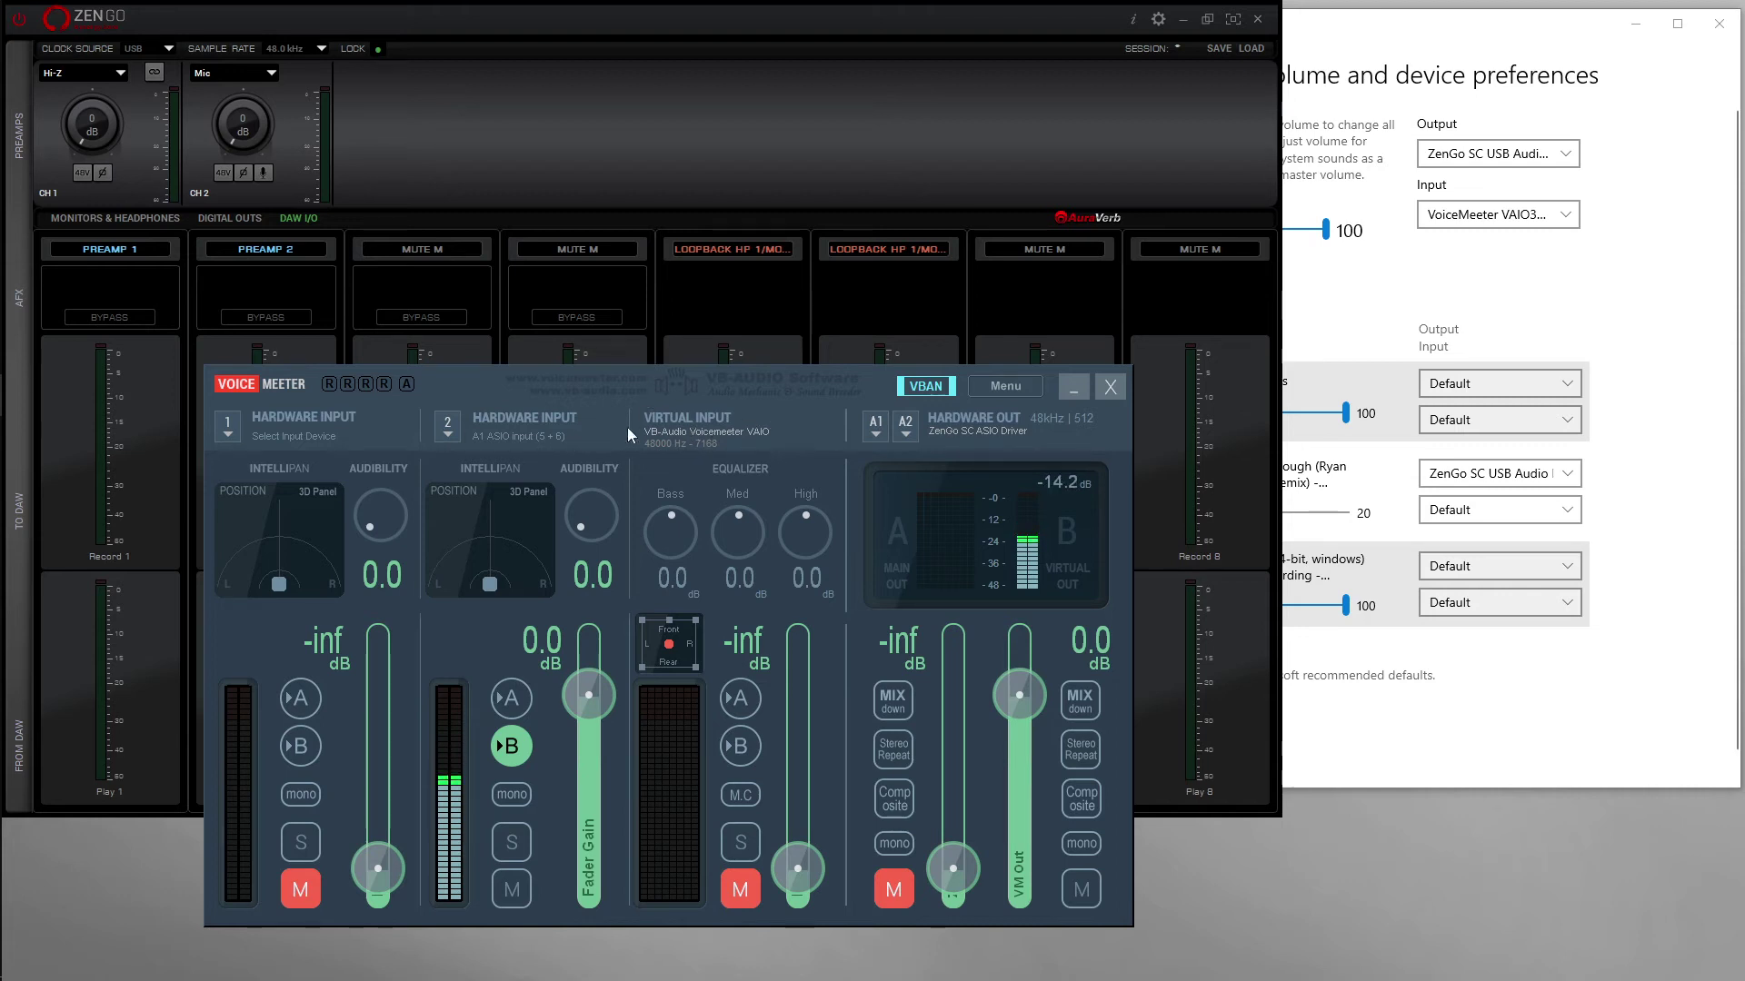
Step: Compare the ASIO input patch for IN 2 in VoiceMeeter's system settings with ZenGo's Record 5 and 6 channels
left_click(1038, 386)
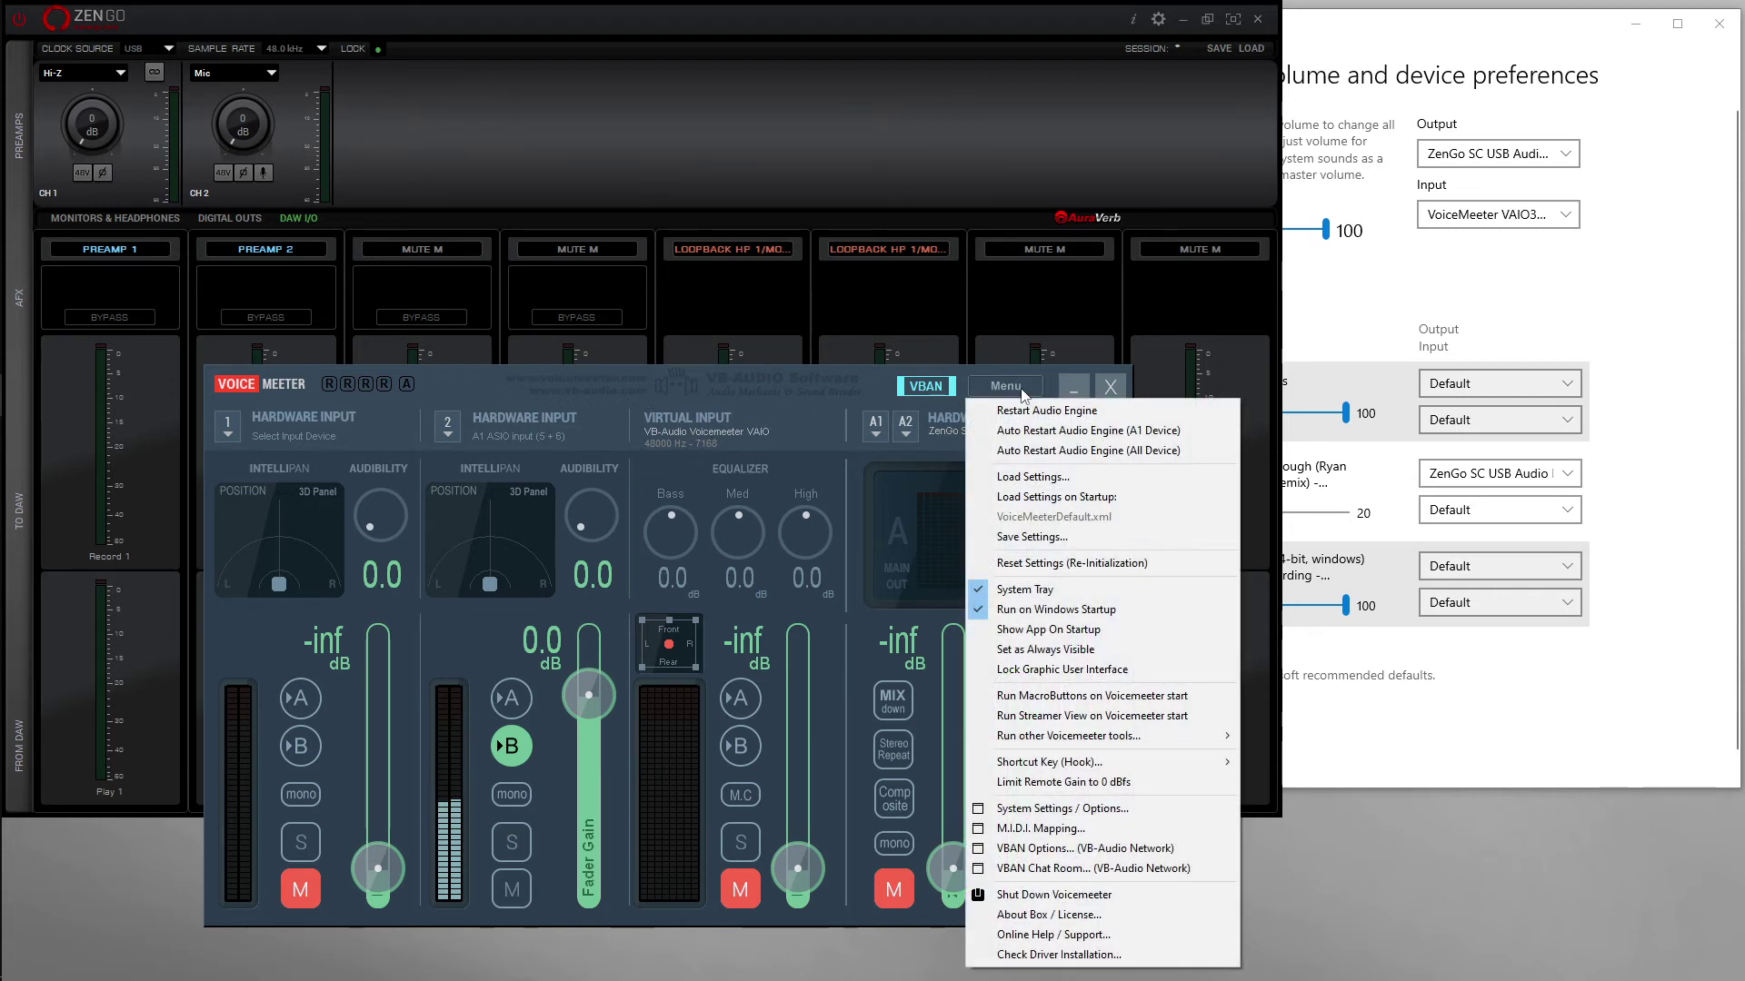
left_click(1072, 810)
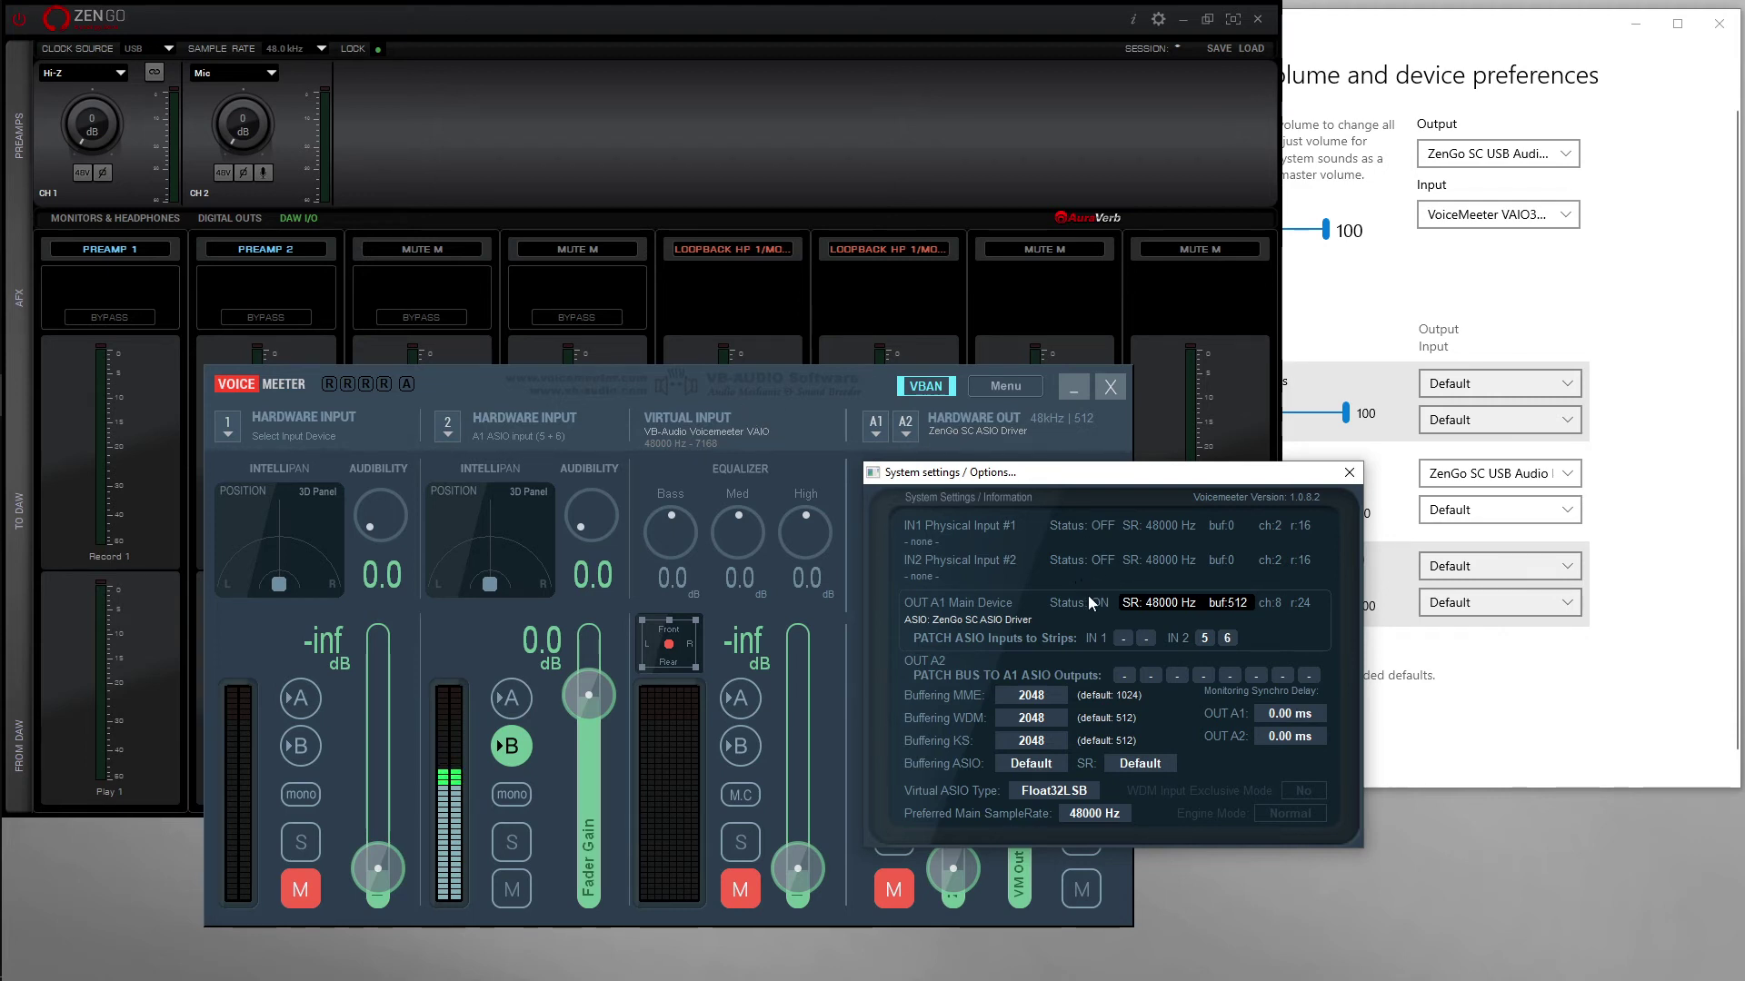
left_click_drag(875, 382, 779, 588)
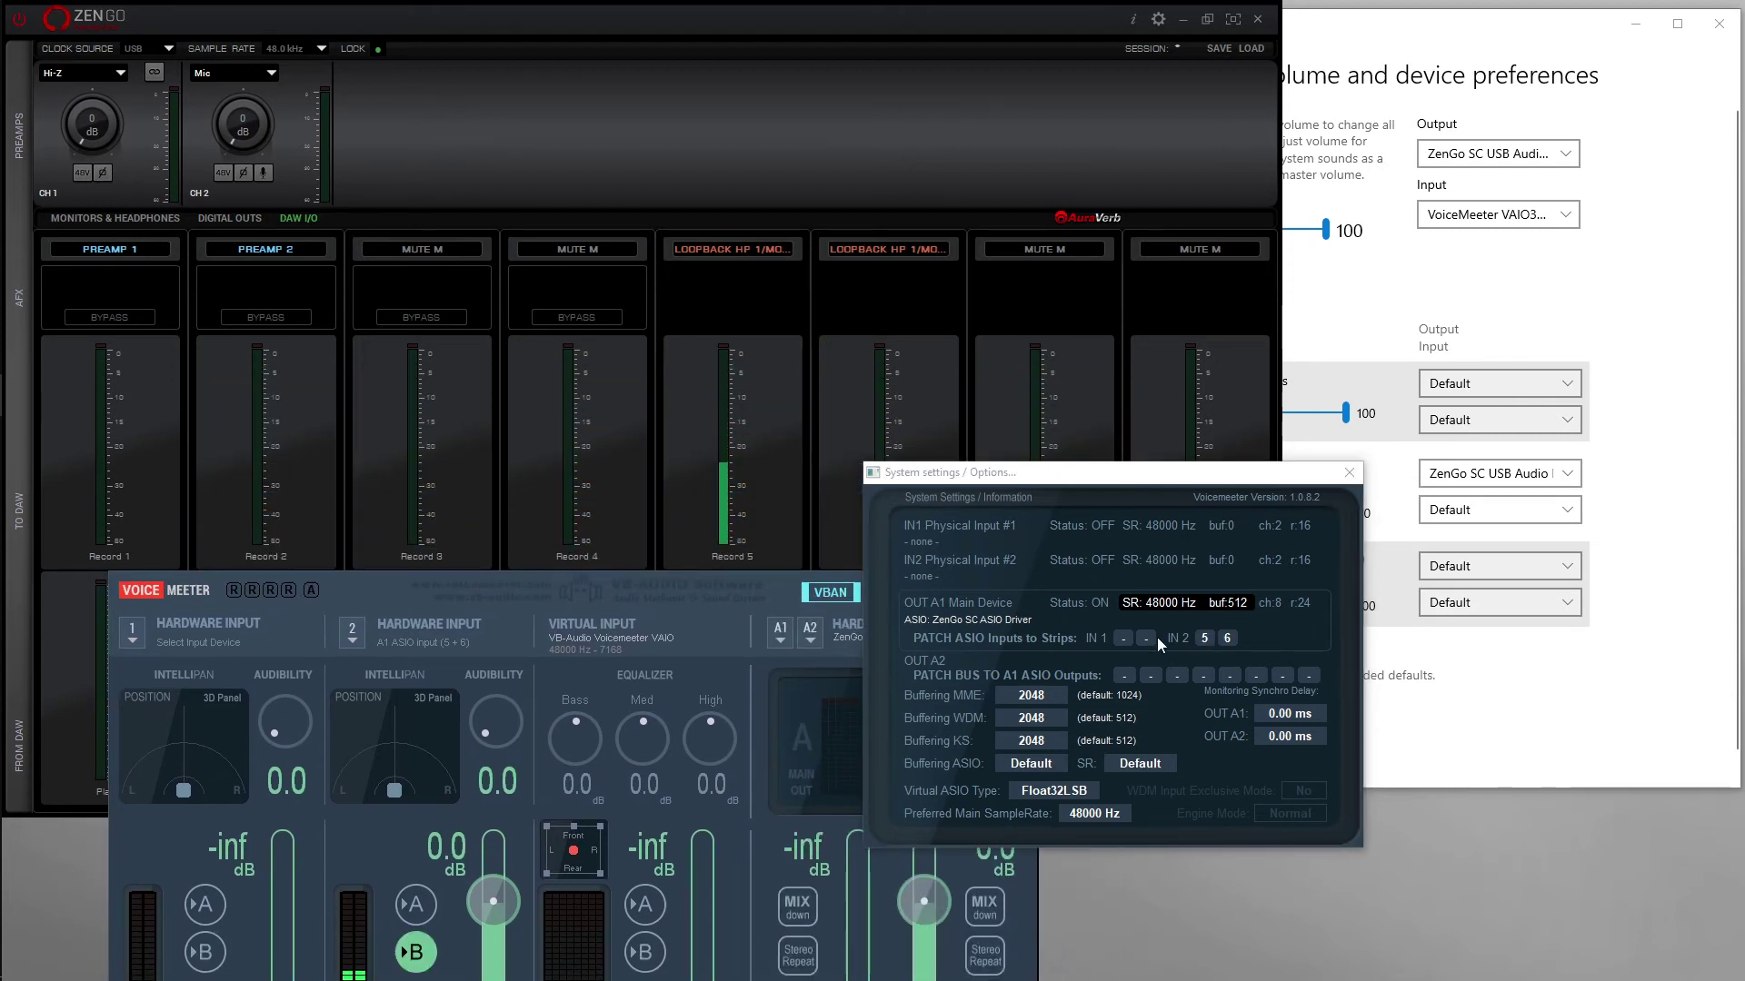
left_click_drag(776, 586, 772, 397)
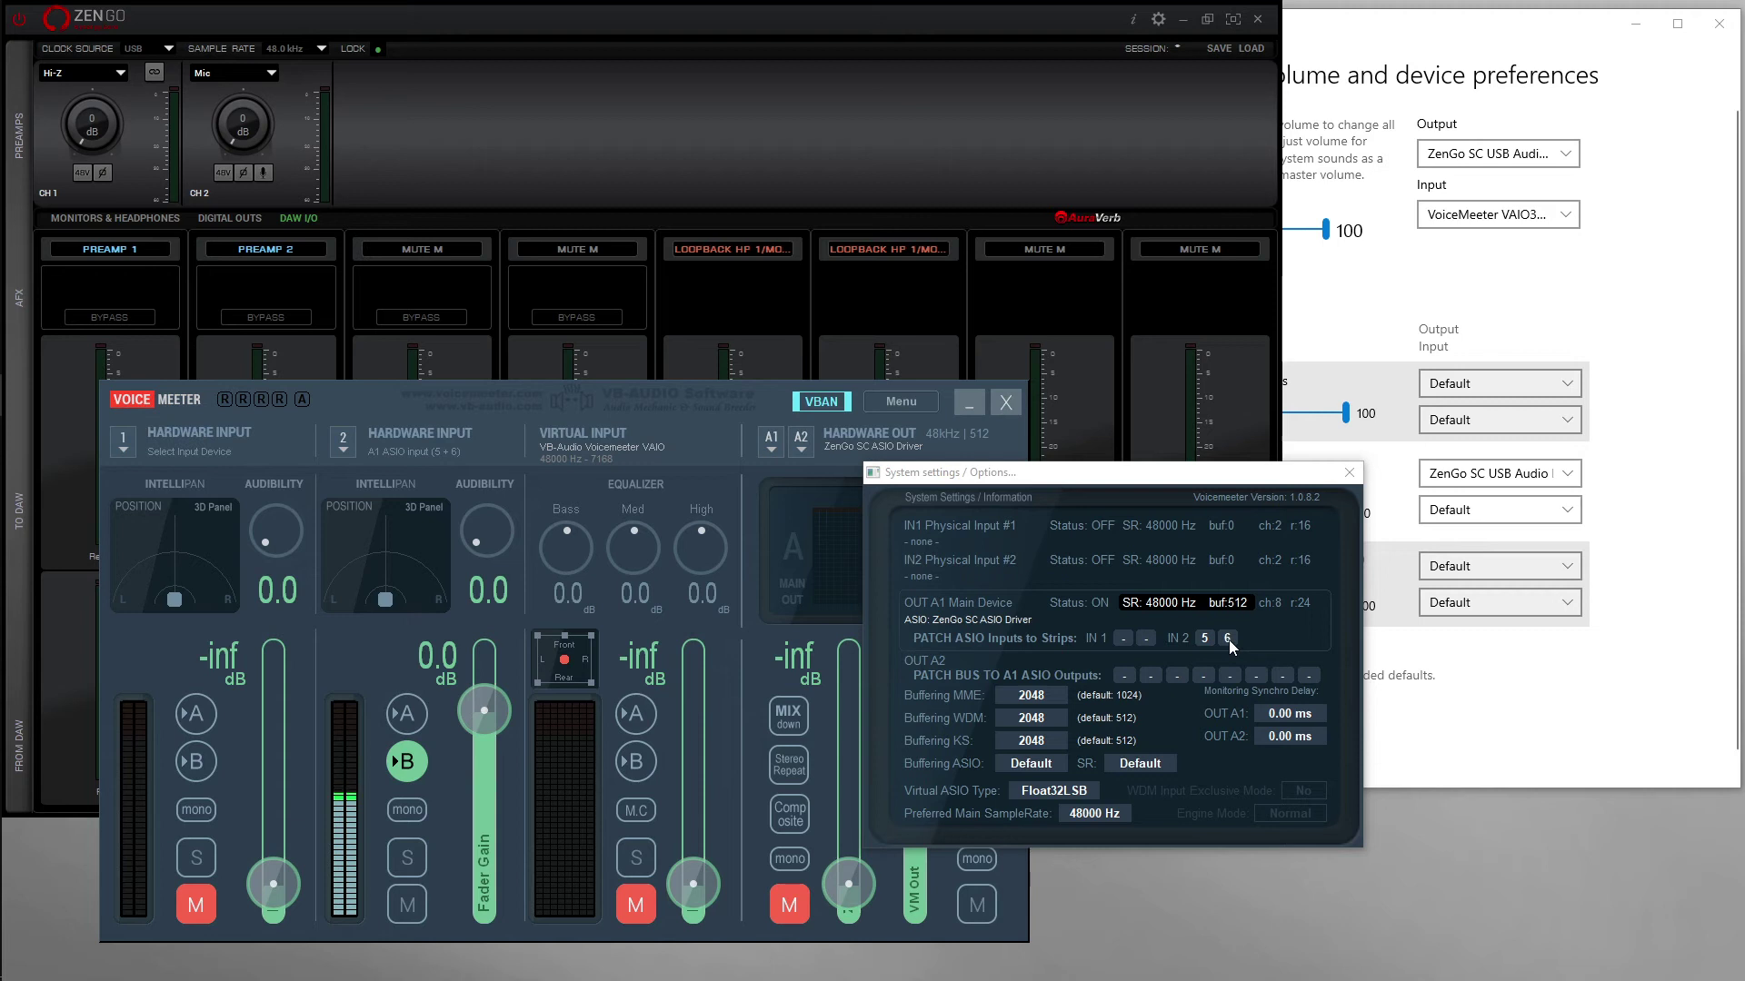
left_click(887, 151)
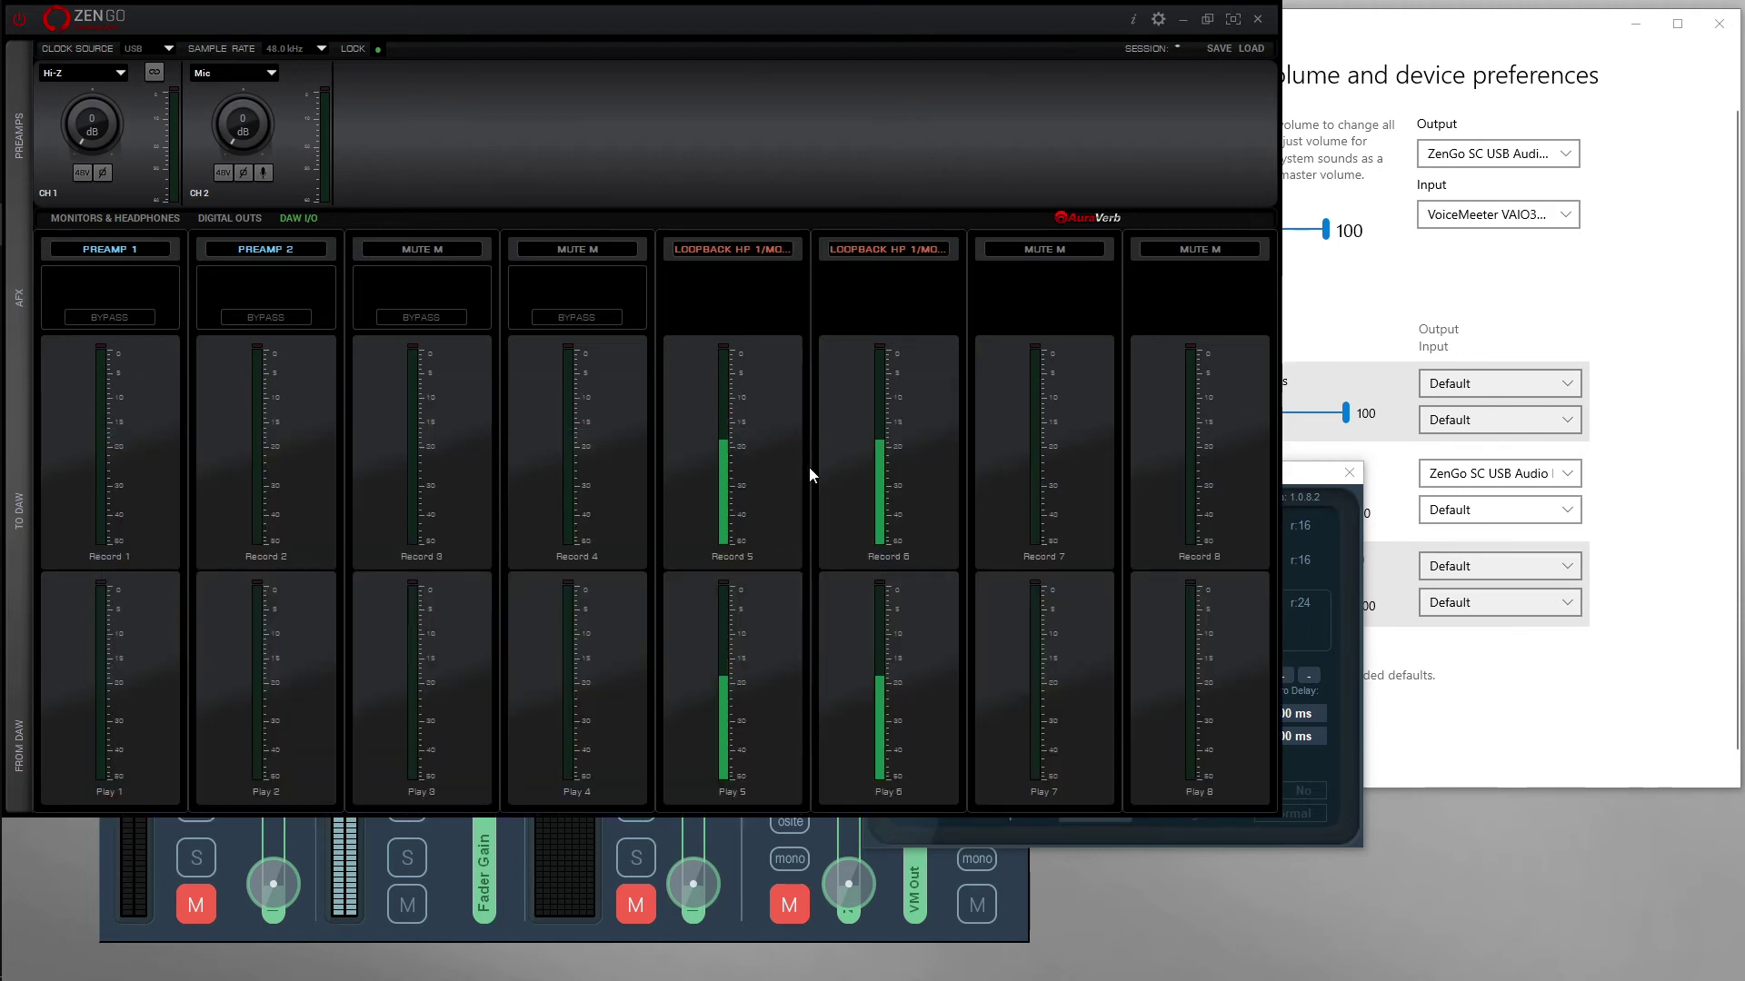
left_click(1141, 836)
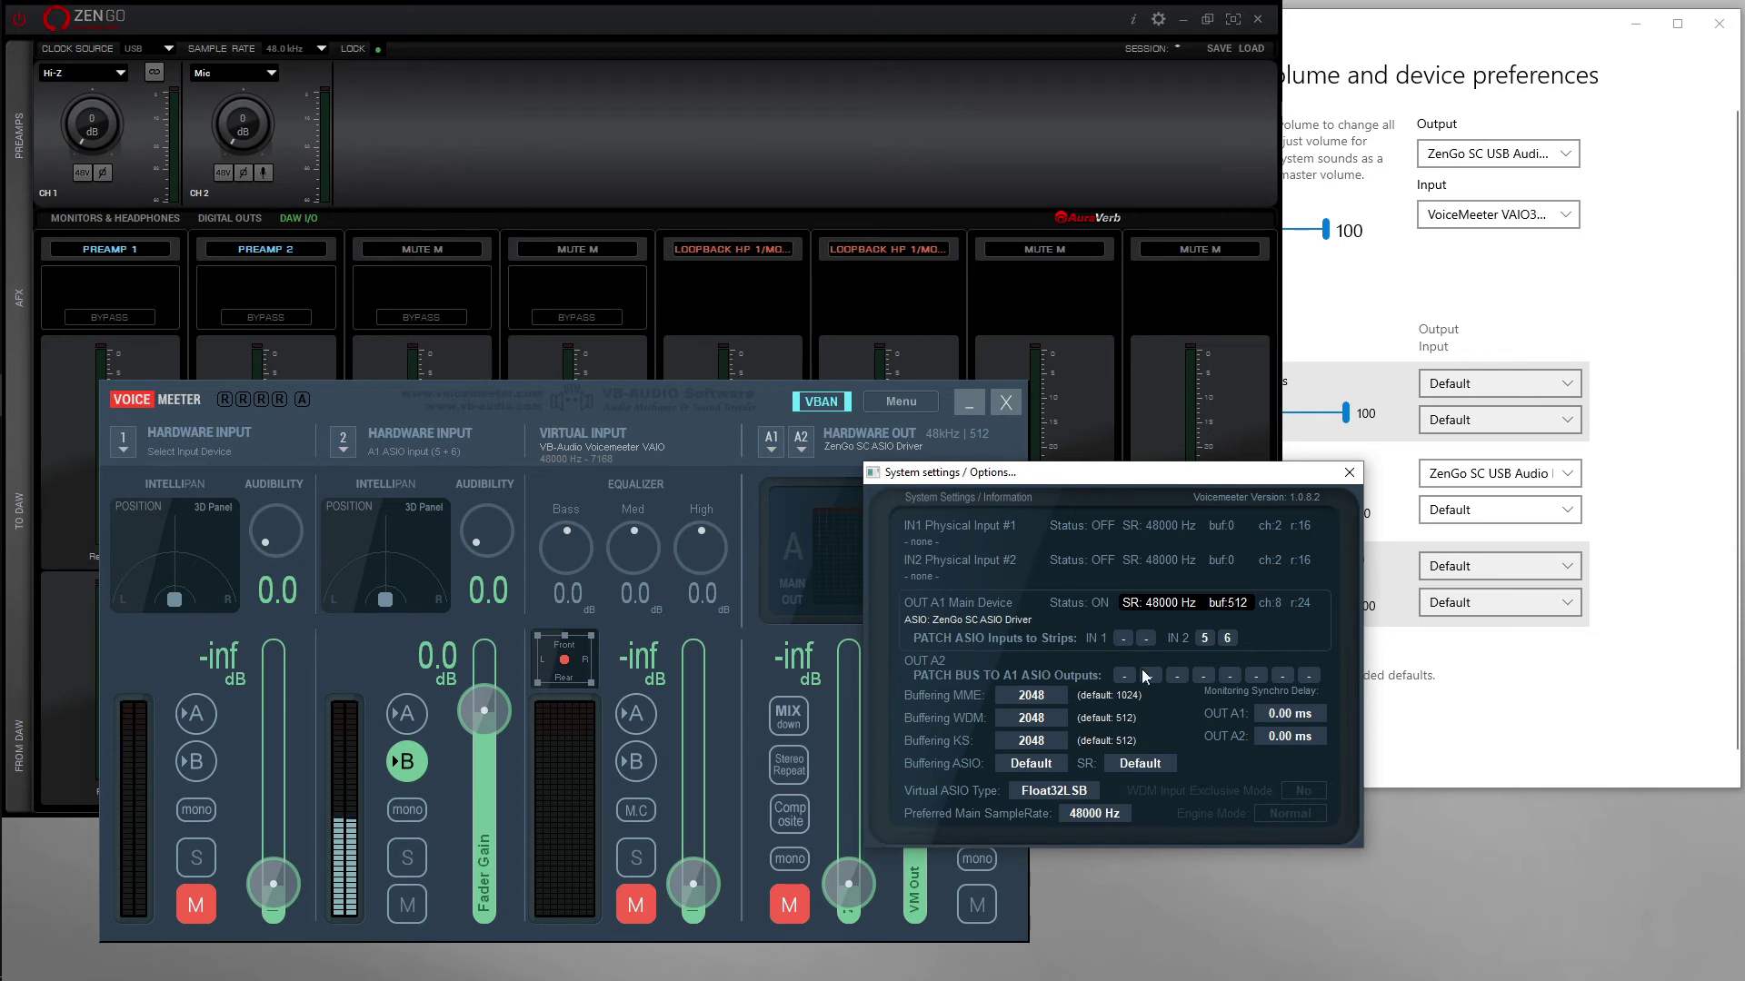
left_click(1349, 474)
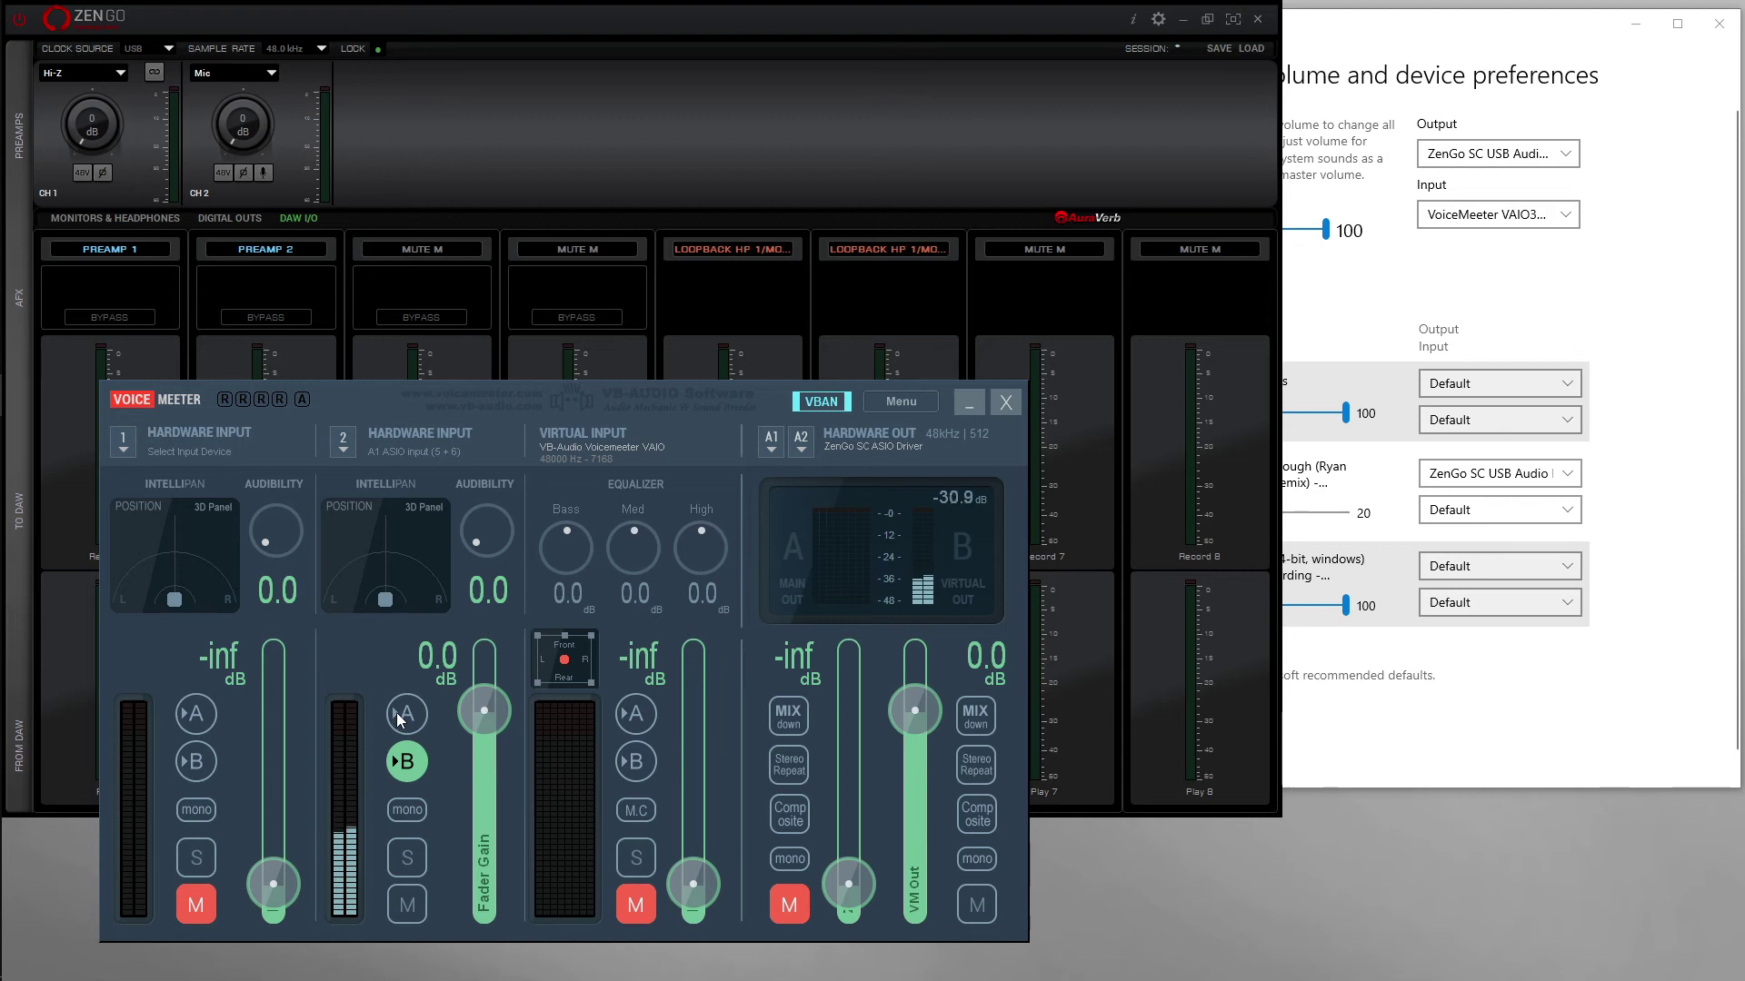
Step: Toggle hardware input 2's bus A routing on and off, and turn off its bus B routing
left_click(400, 717)
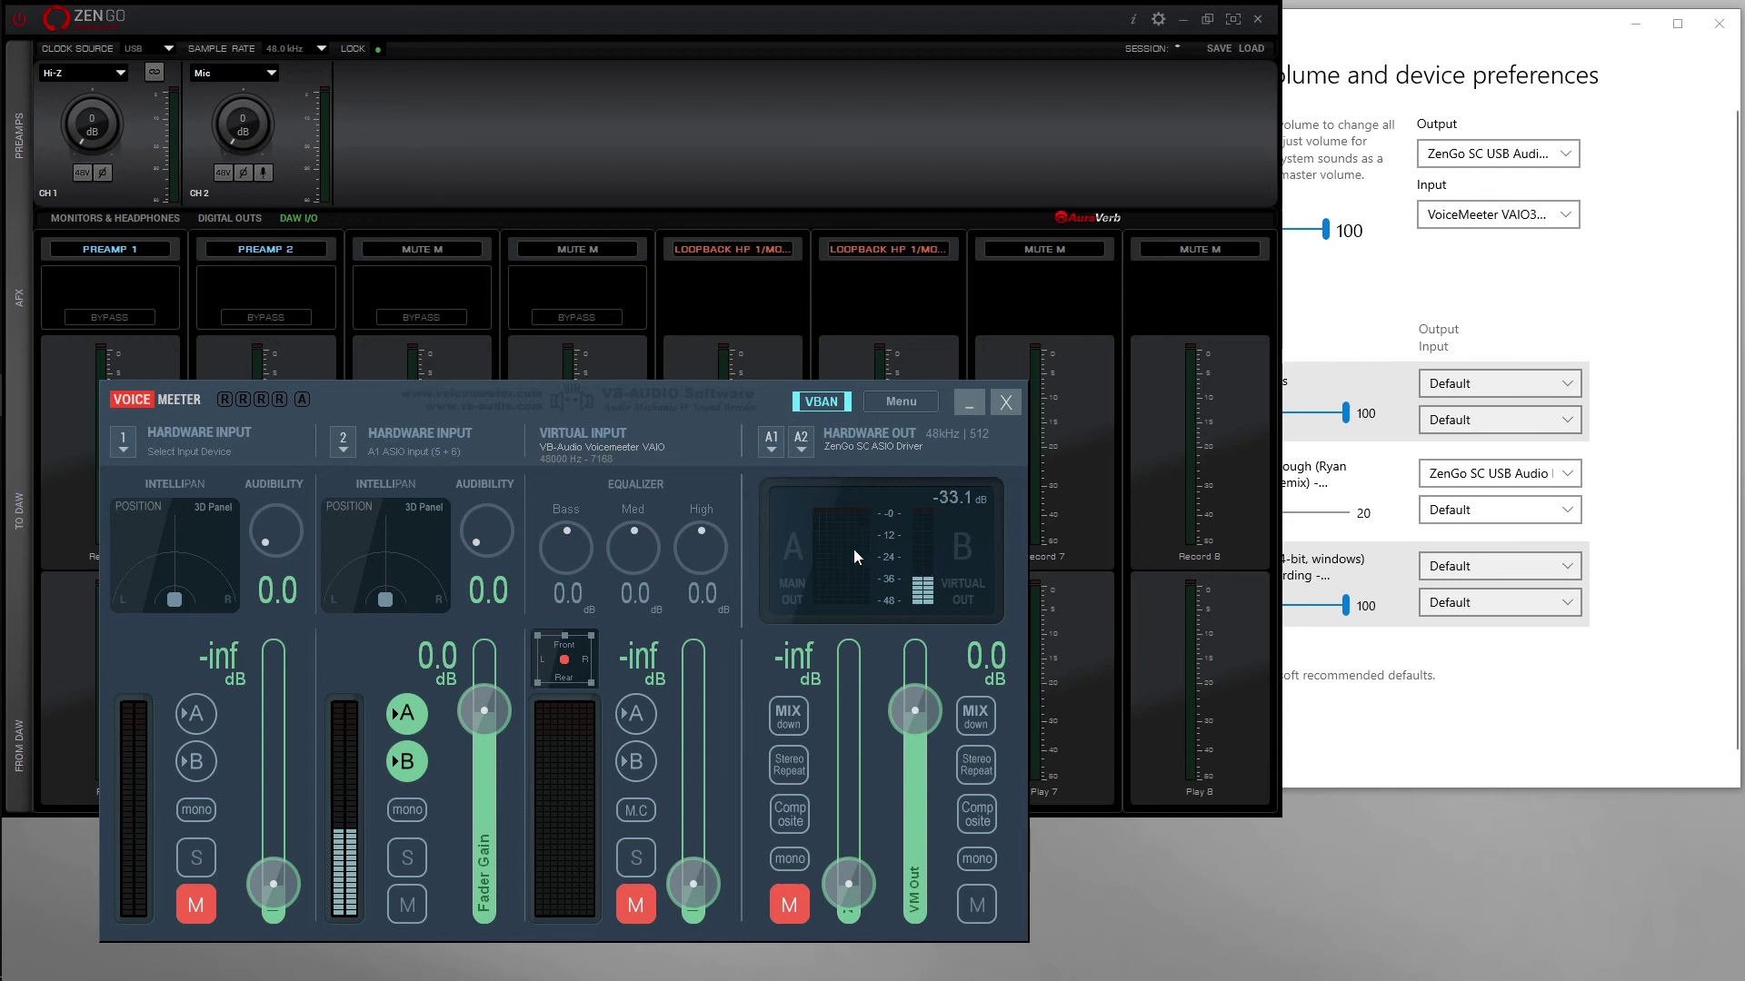
left_click(389, 721)
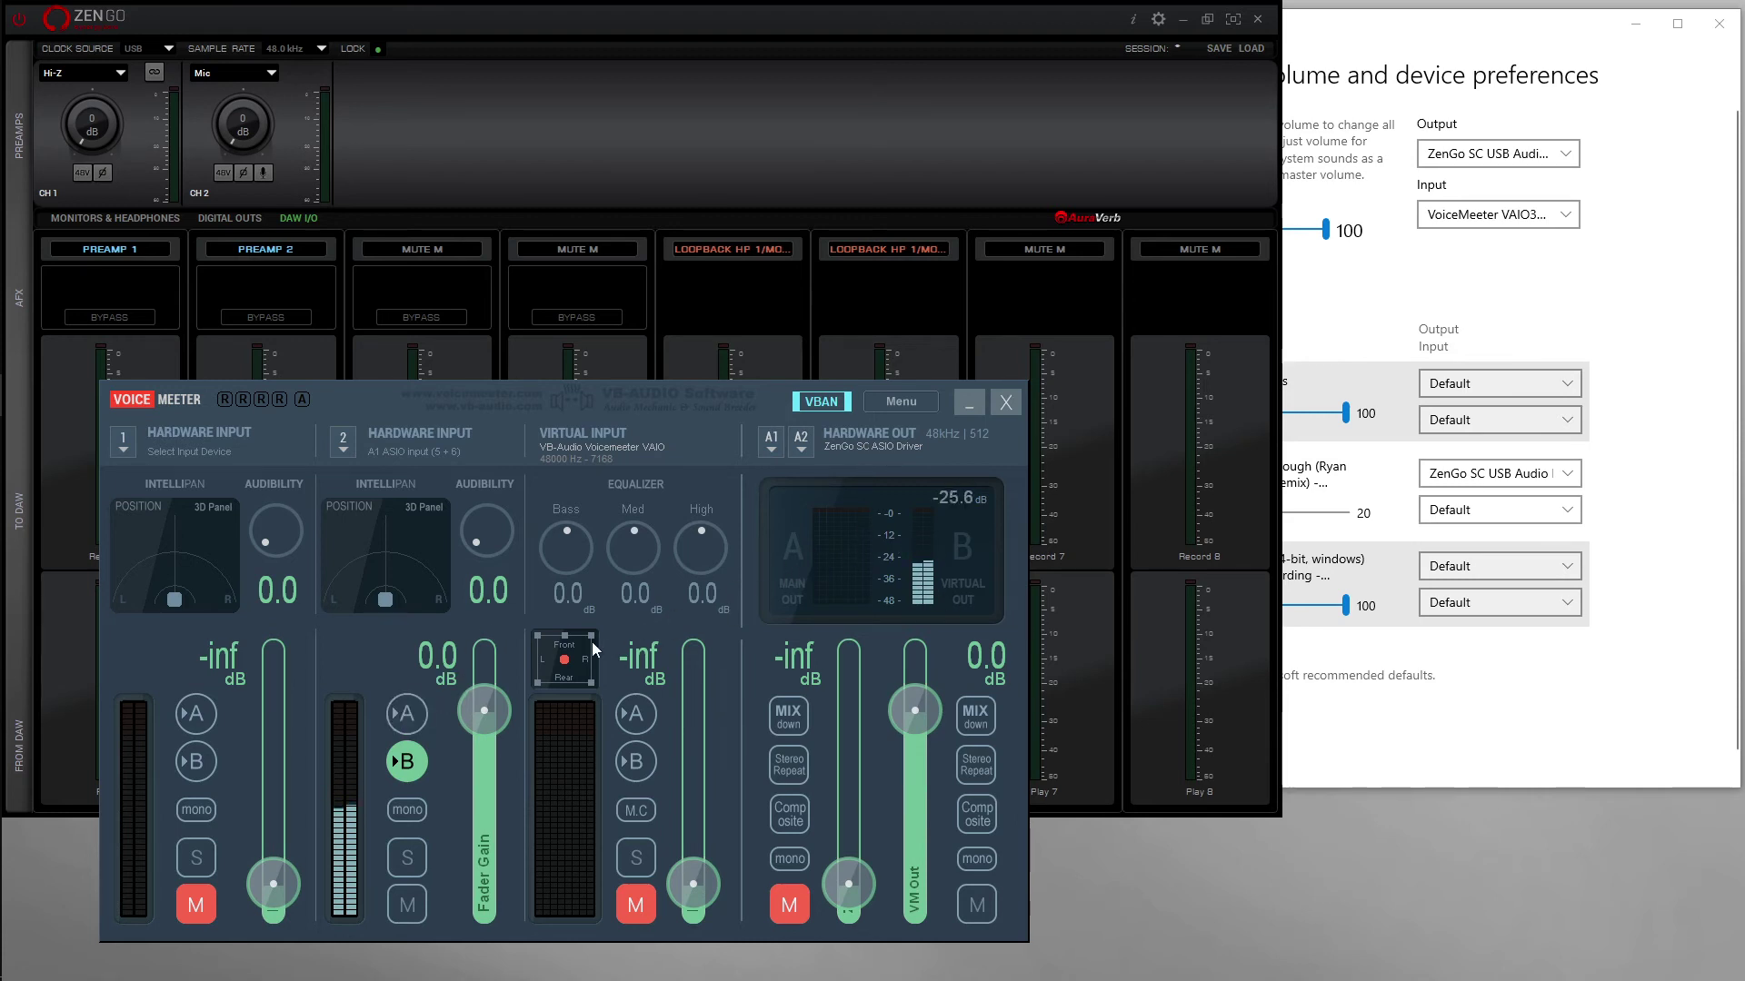
left_click(406, 761)
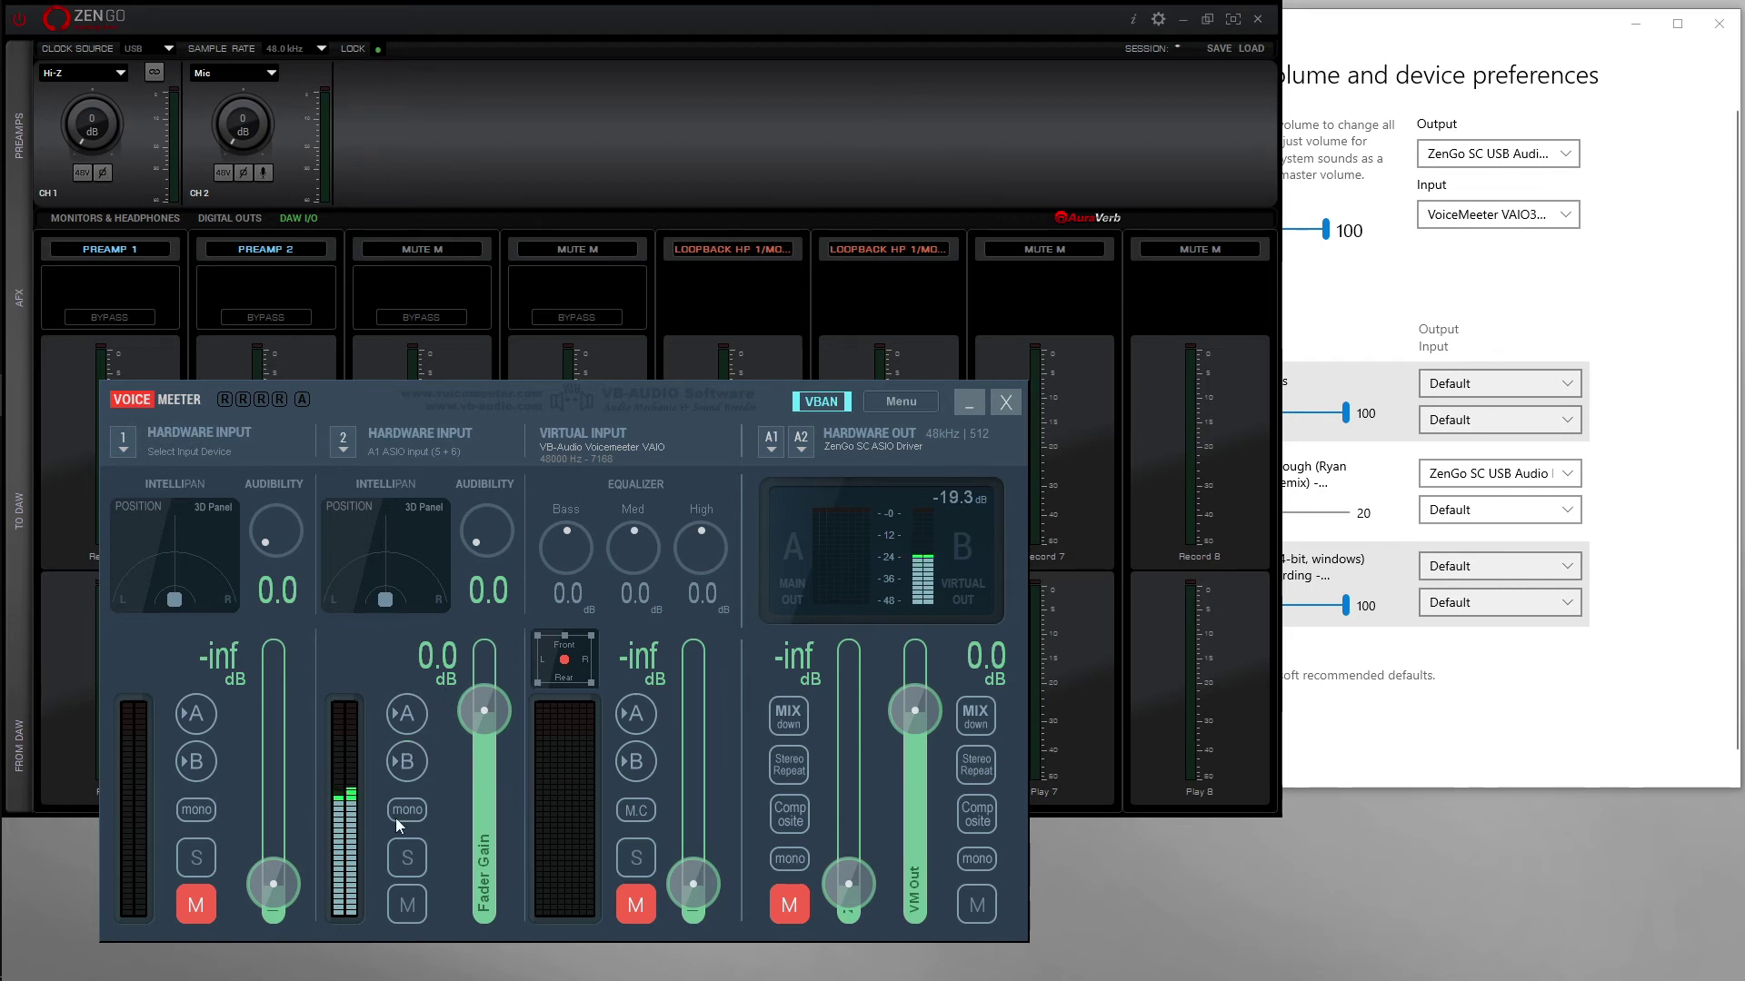
Step: Enable bus B routing on hardware input 2 and reposition the VoiceMeeter window to overlap ZenGo's lower channel strips
left_click(405, 766)
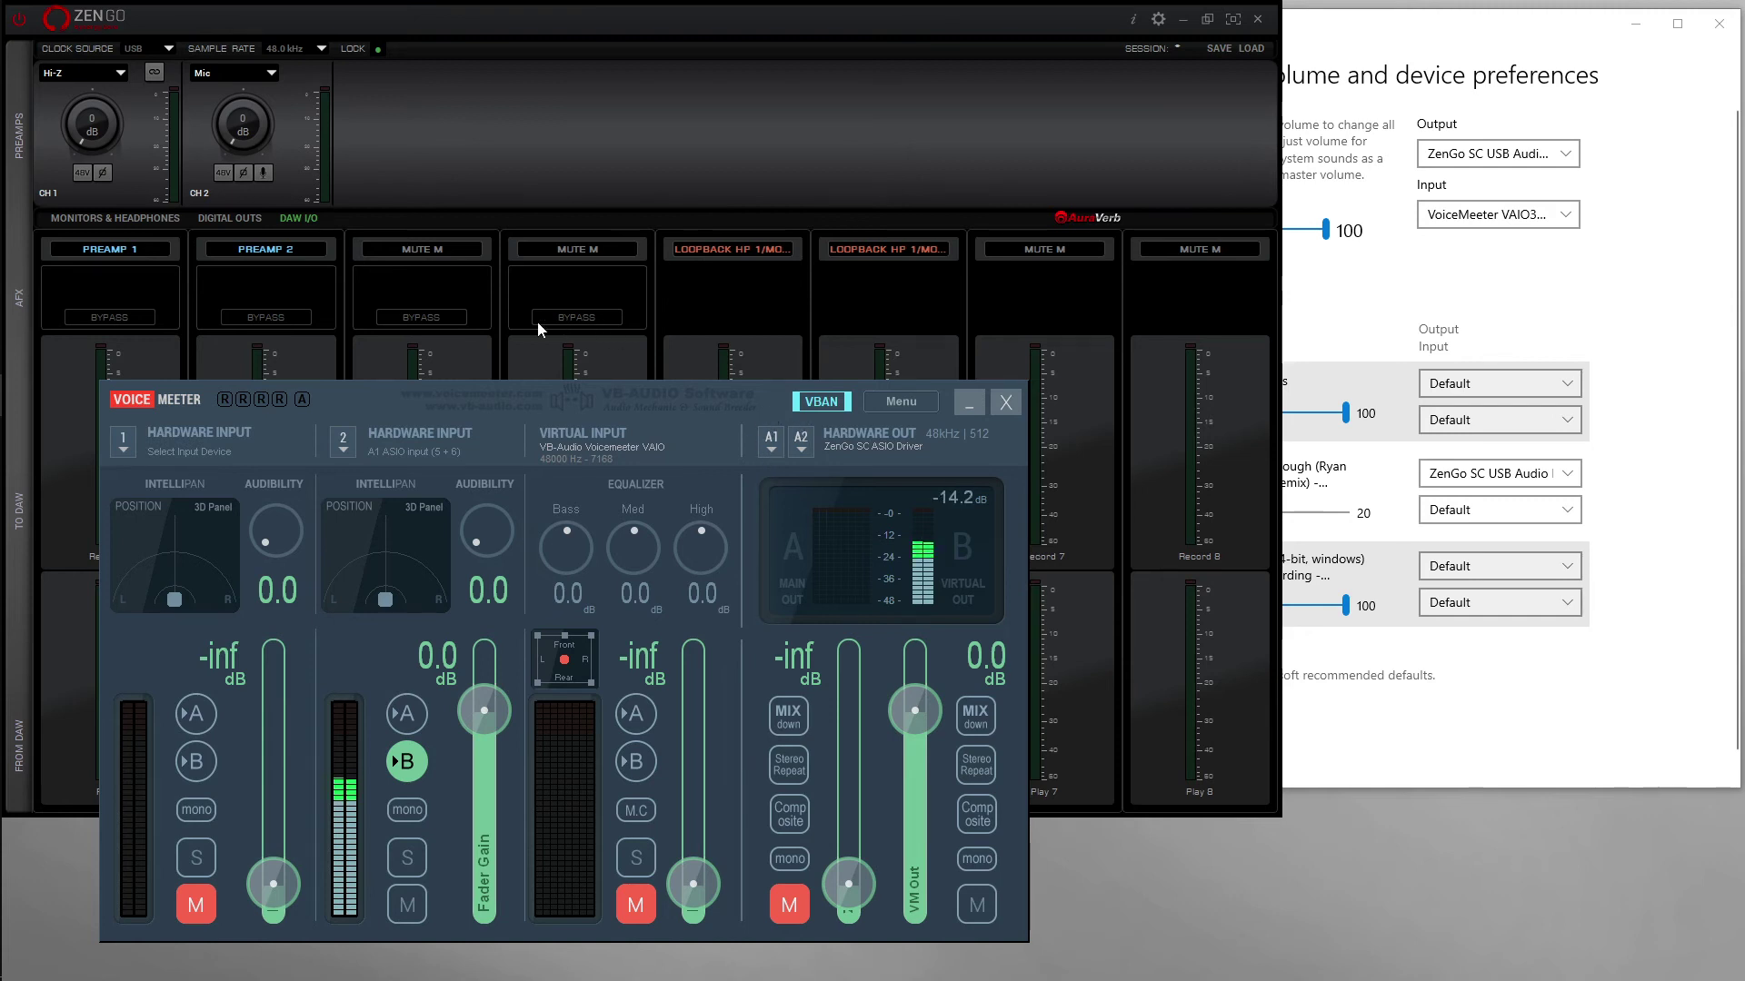
left_click_drag(771, 399, 780, 296)
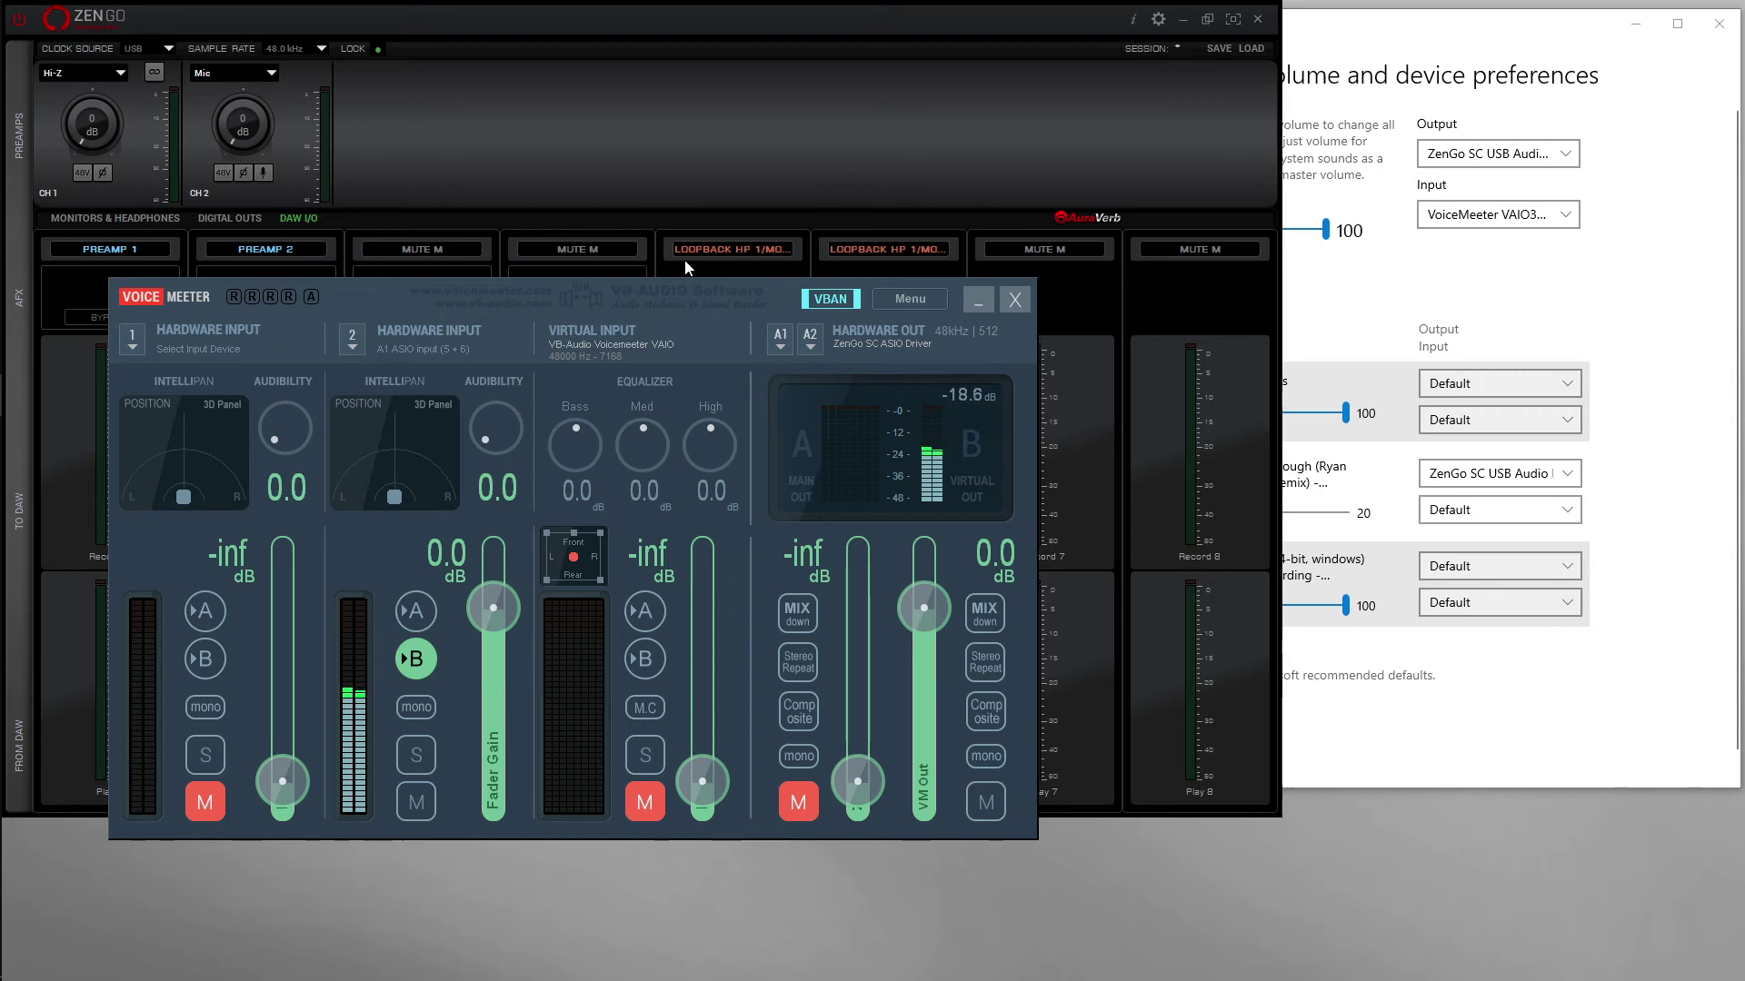
Step: Open the VBAN network configuration, switch VBAN off and on again, and reposition the window
left_click(833, 302)
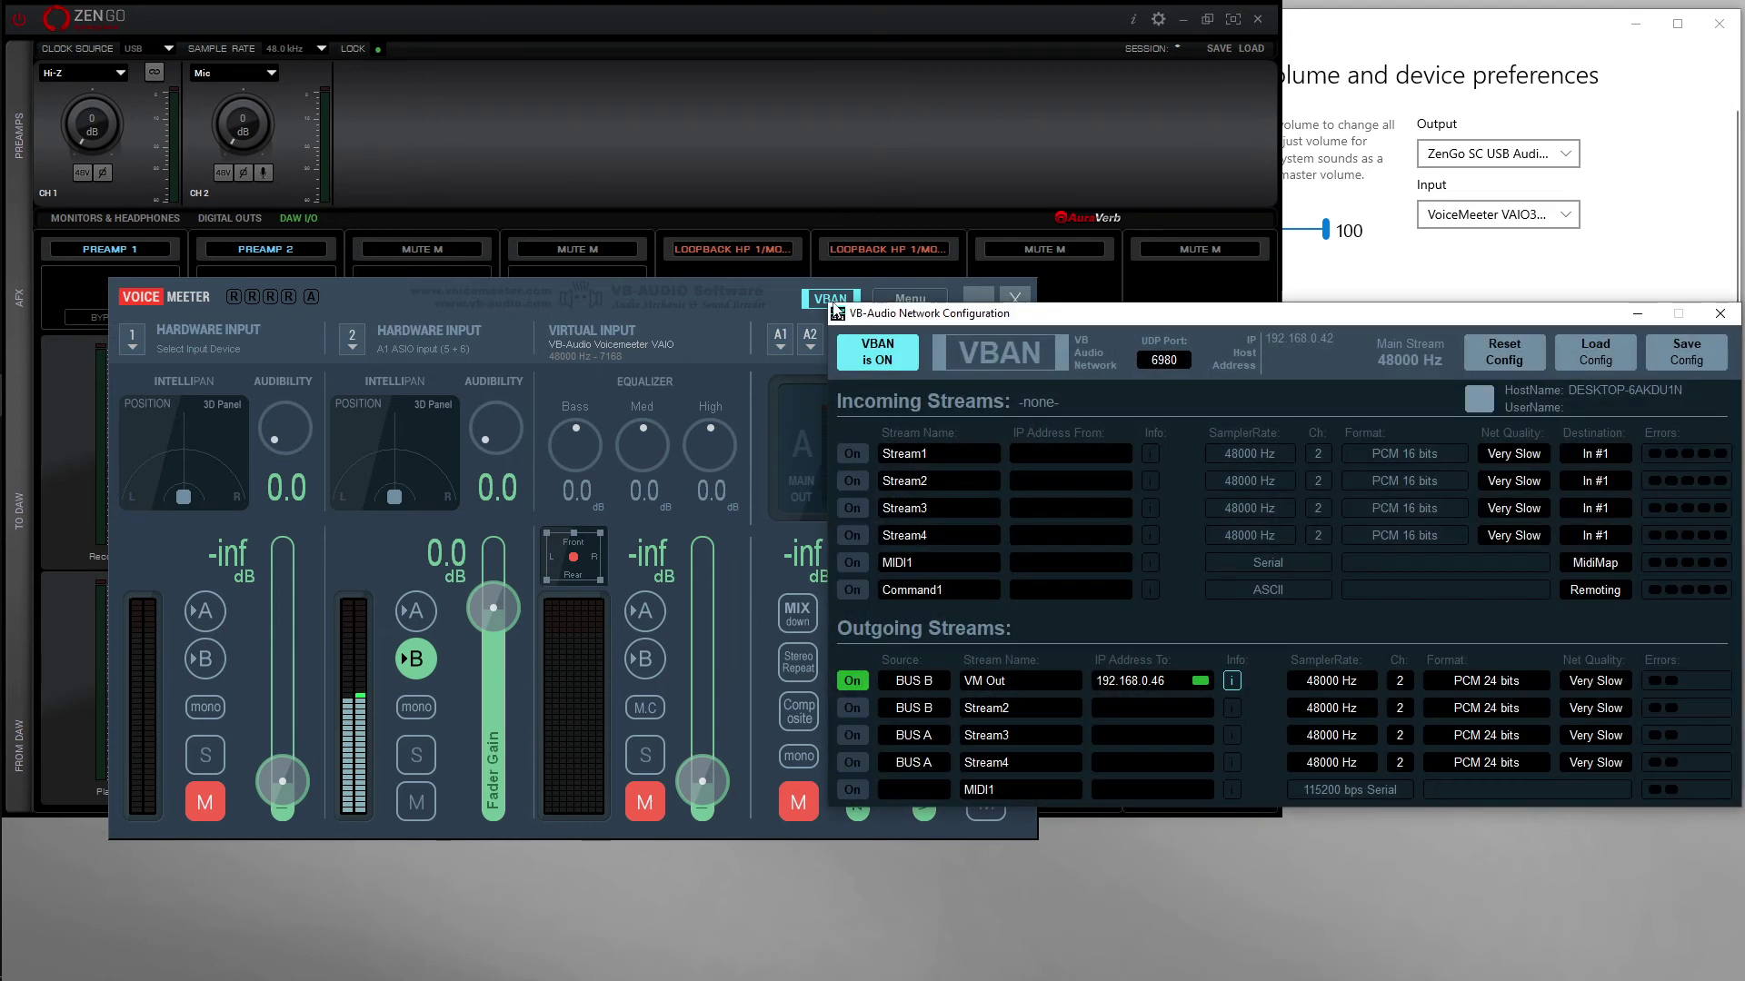
left_click(909, 346)
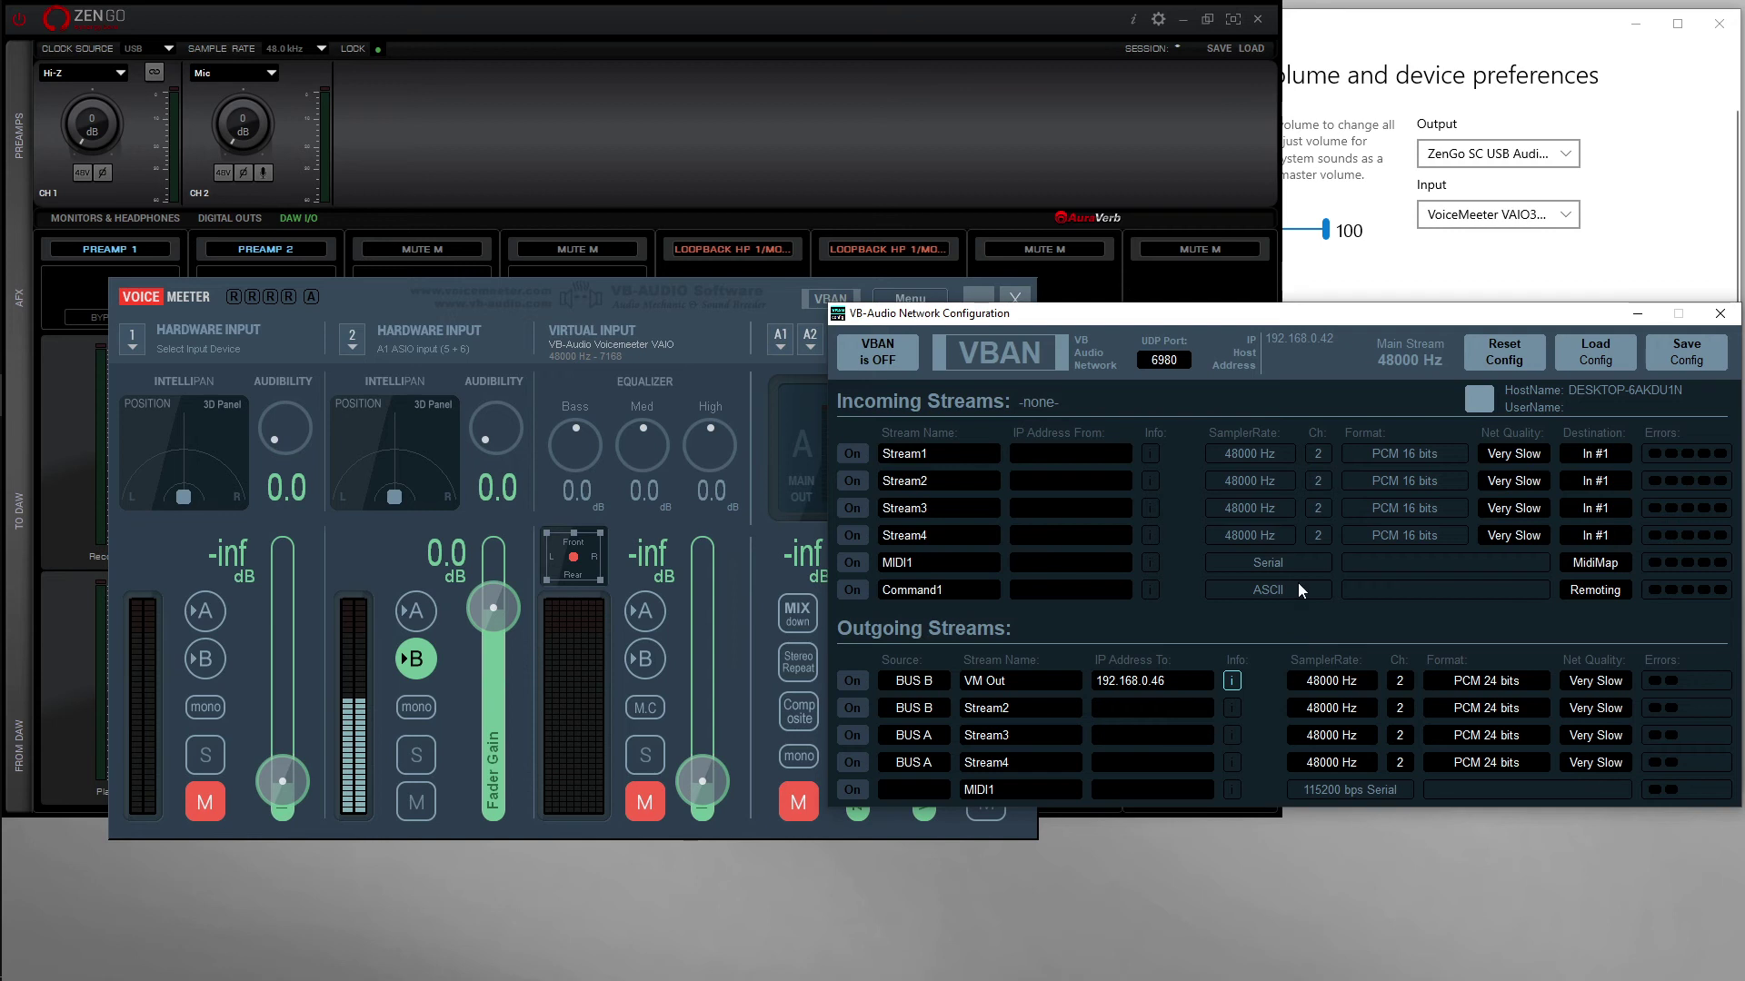
left_click(891, 358)
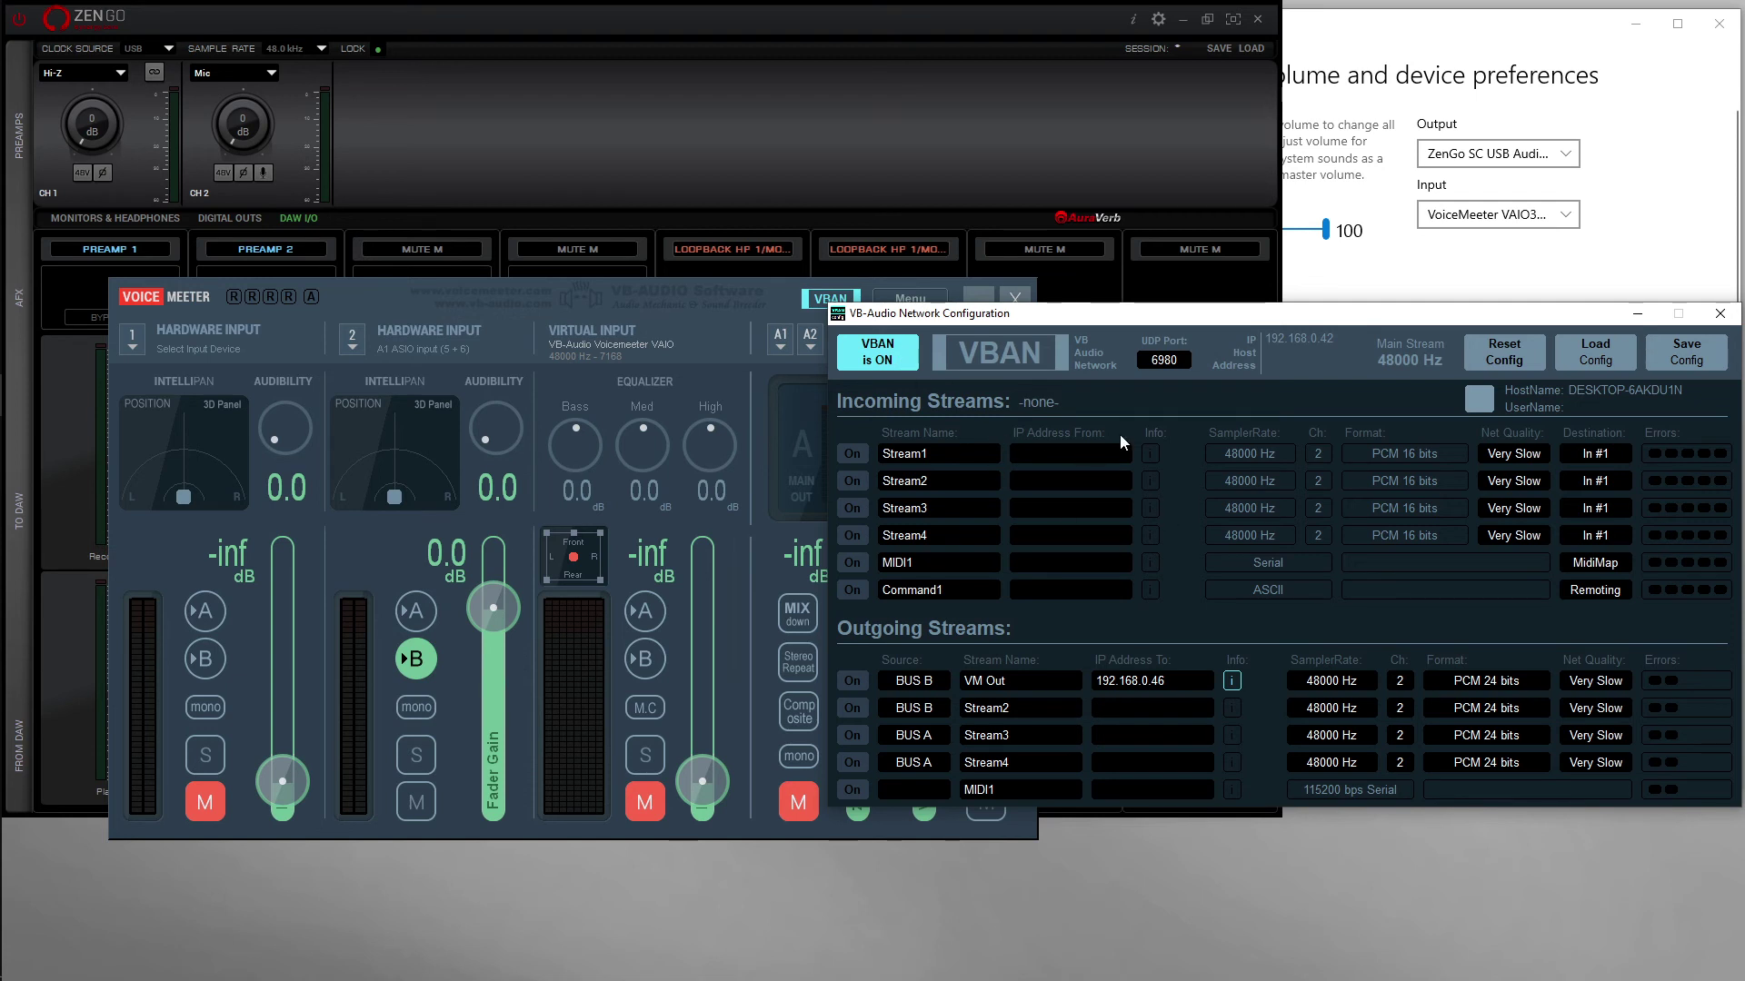
left_click_drag(1358, 319, 1260, 320)
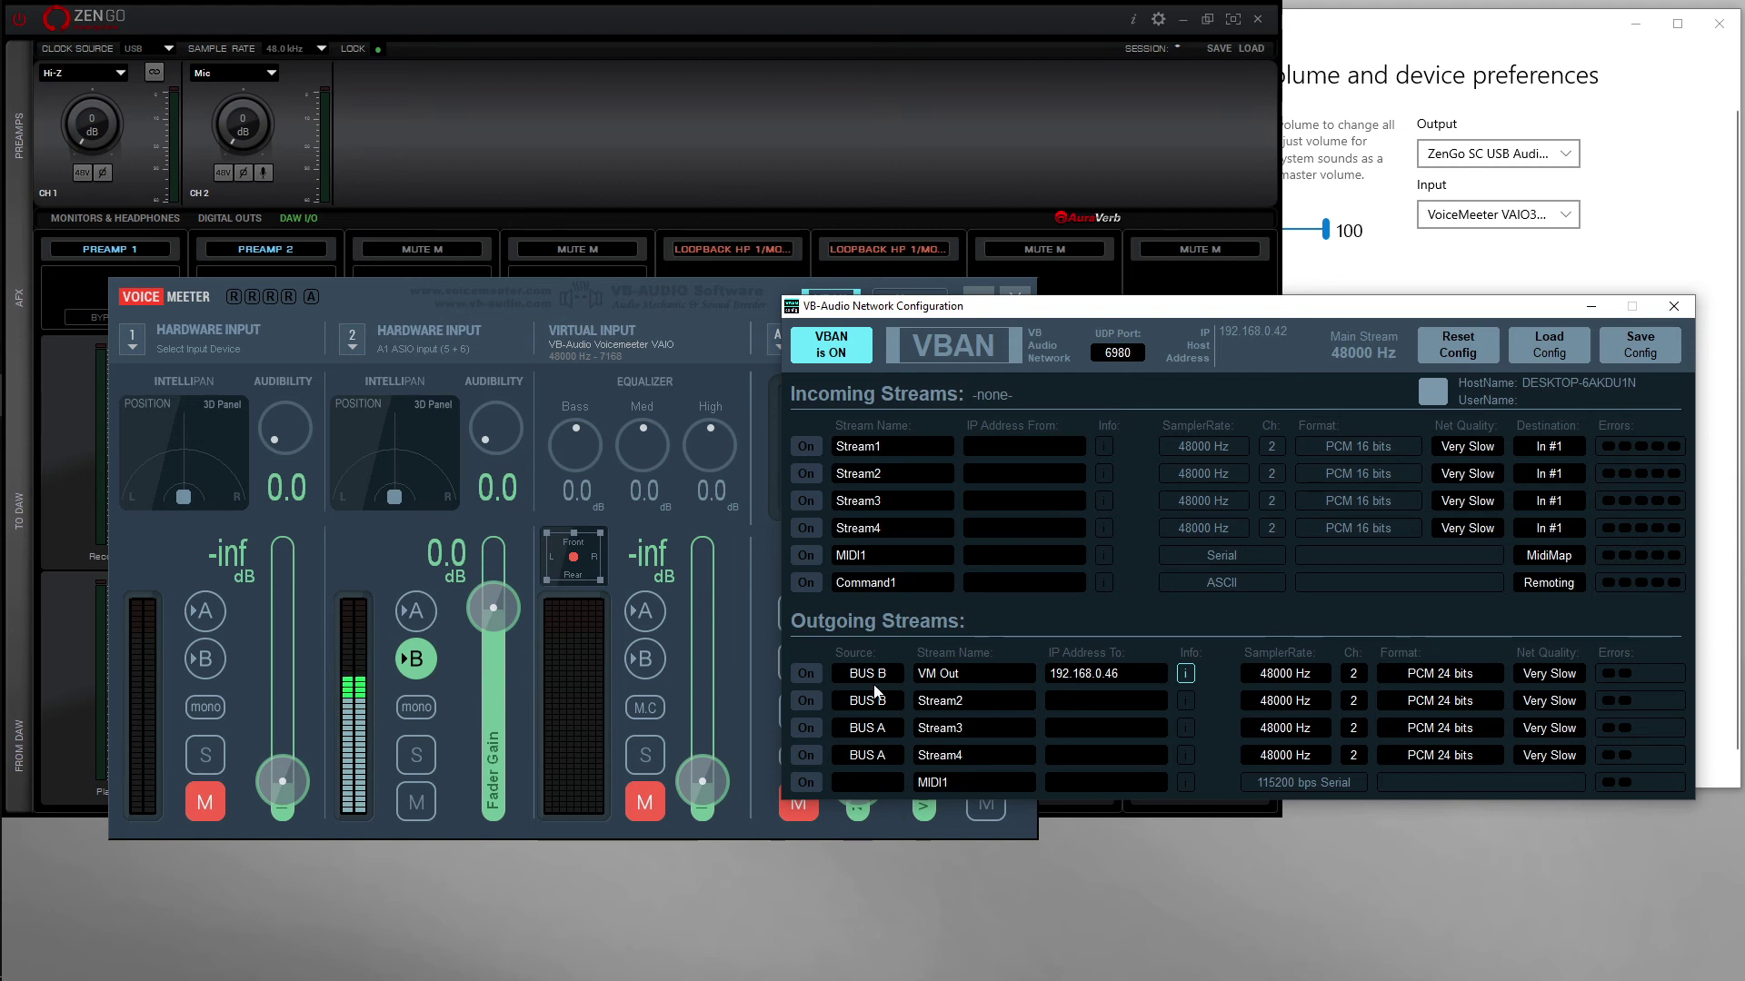
mouse_move(1149, 318)
left_mouse_down()
mouse_move(1105, 636)
mouse_move(1169, 296)
left_mouse_up()
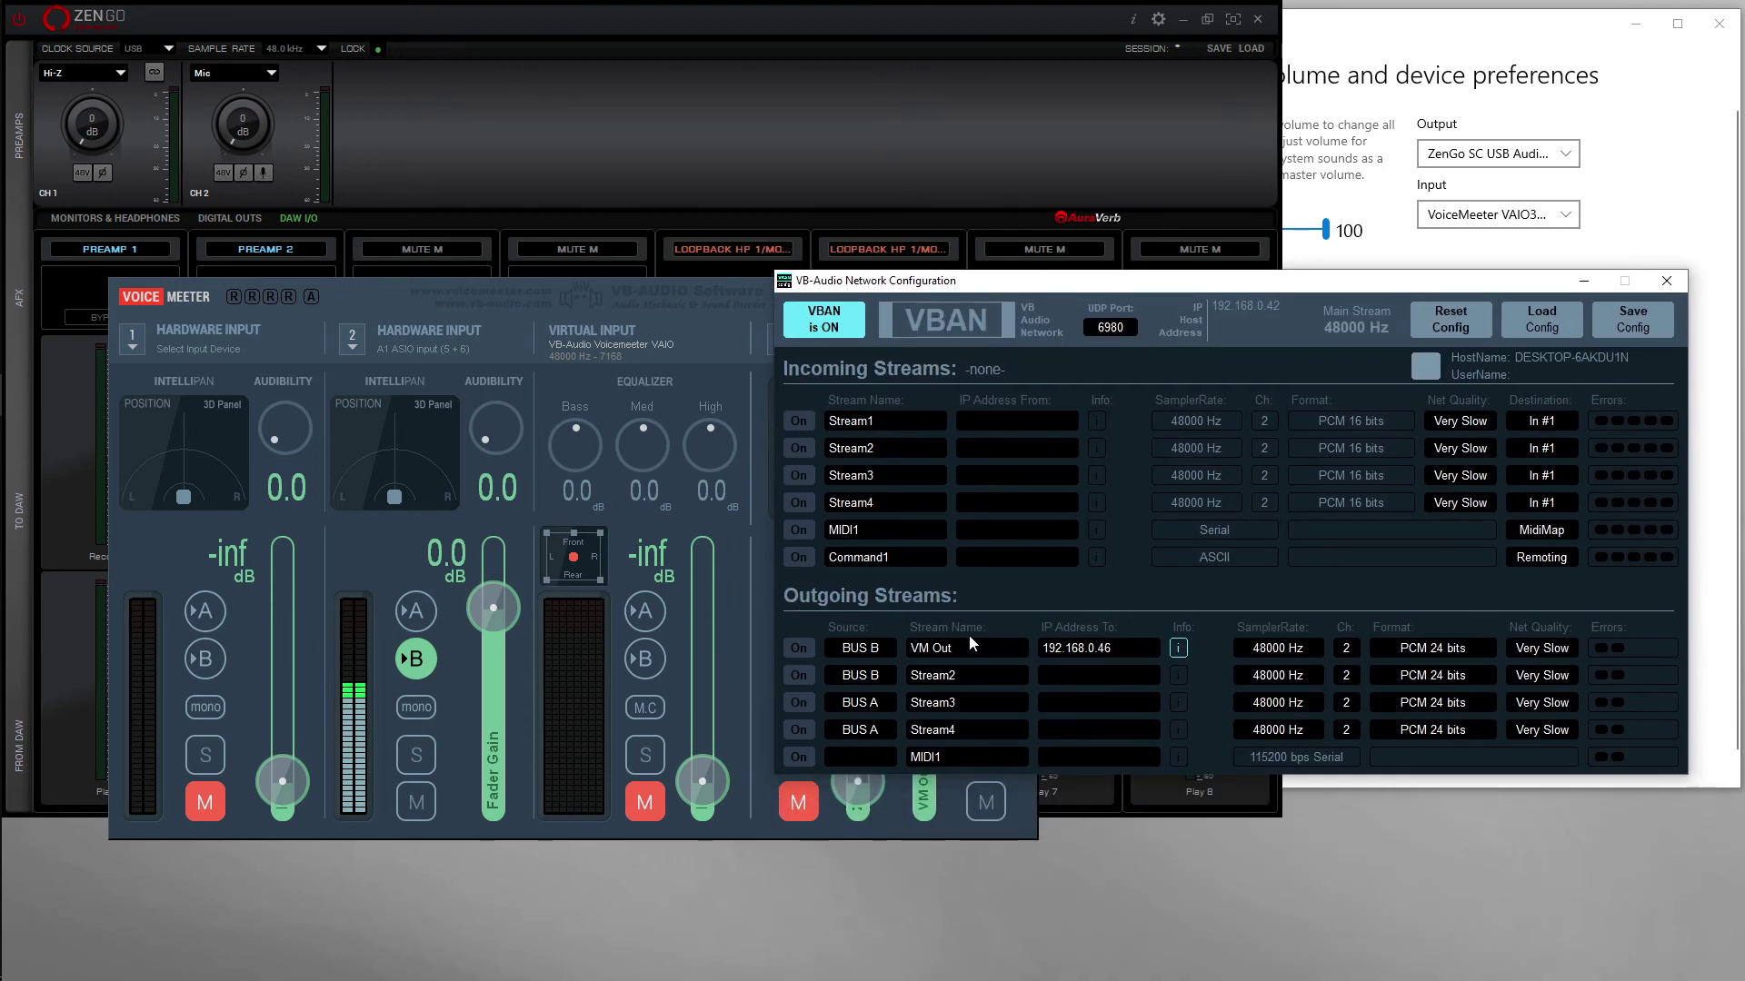
Step: Set the source of the outgoing VM Out stream to BUS B and compare it with VoiceMeeter's B output
left_click(885, 655)
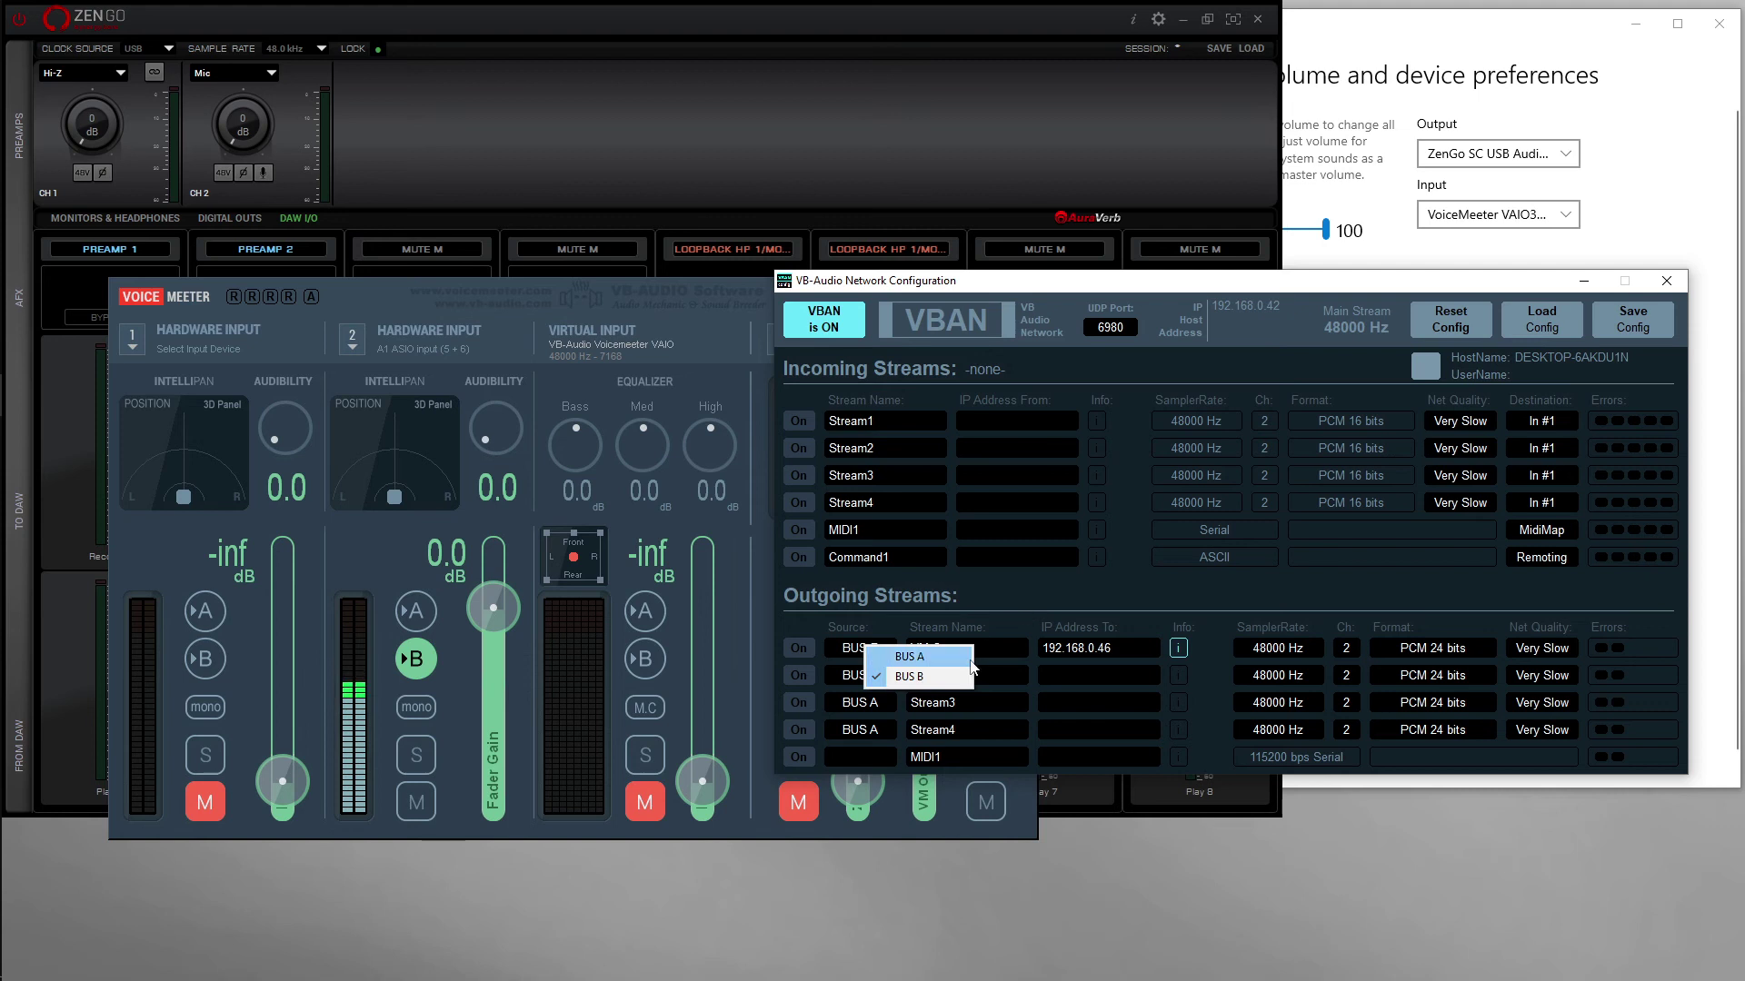
left_click(961, 675)
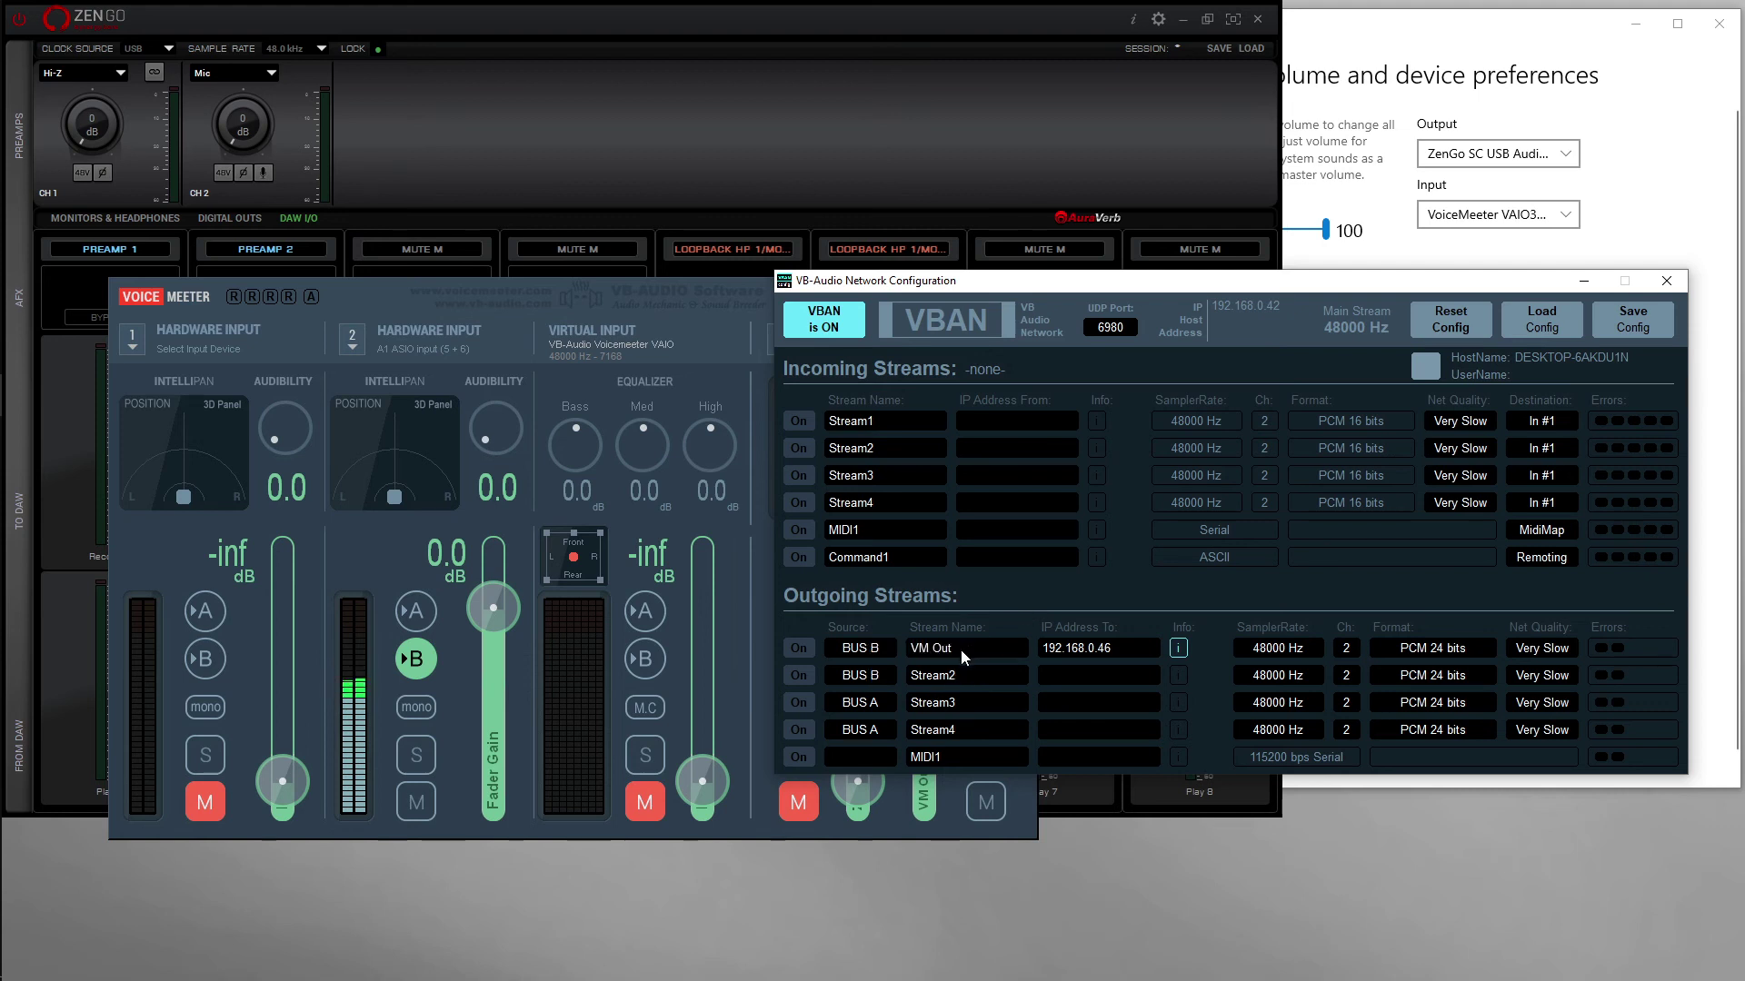
left_click_drag(1259, 289, 1531, 287)
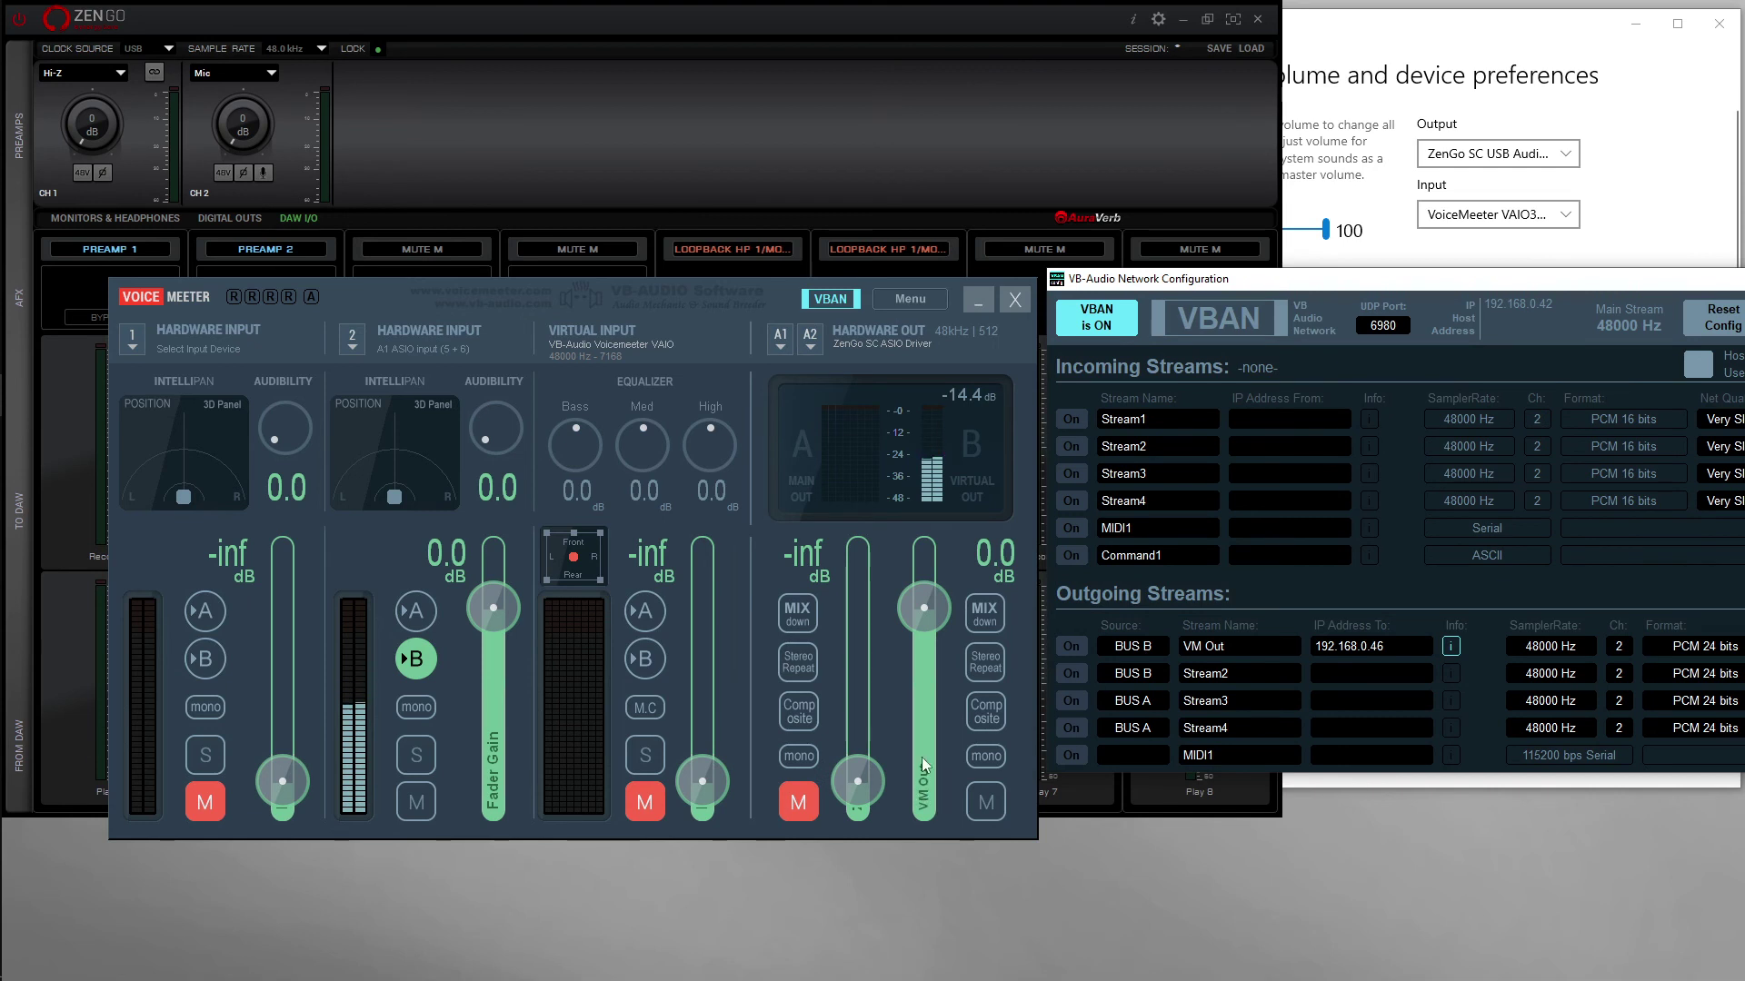
left_click_drag(1343, 291, 1152, 305)
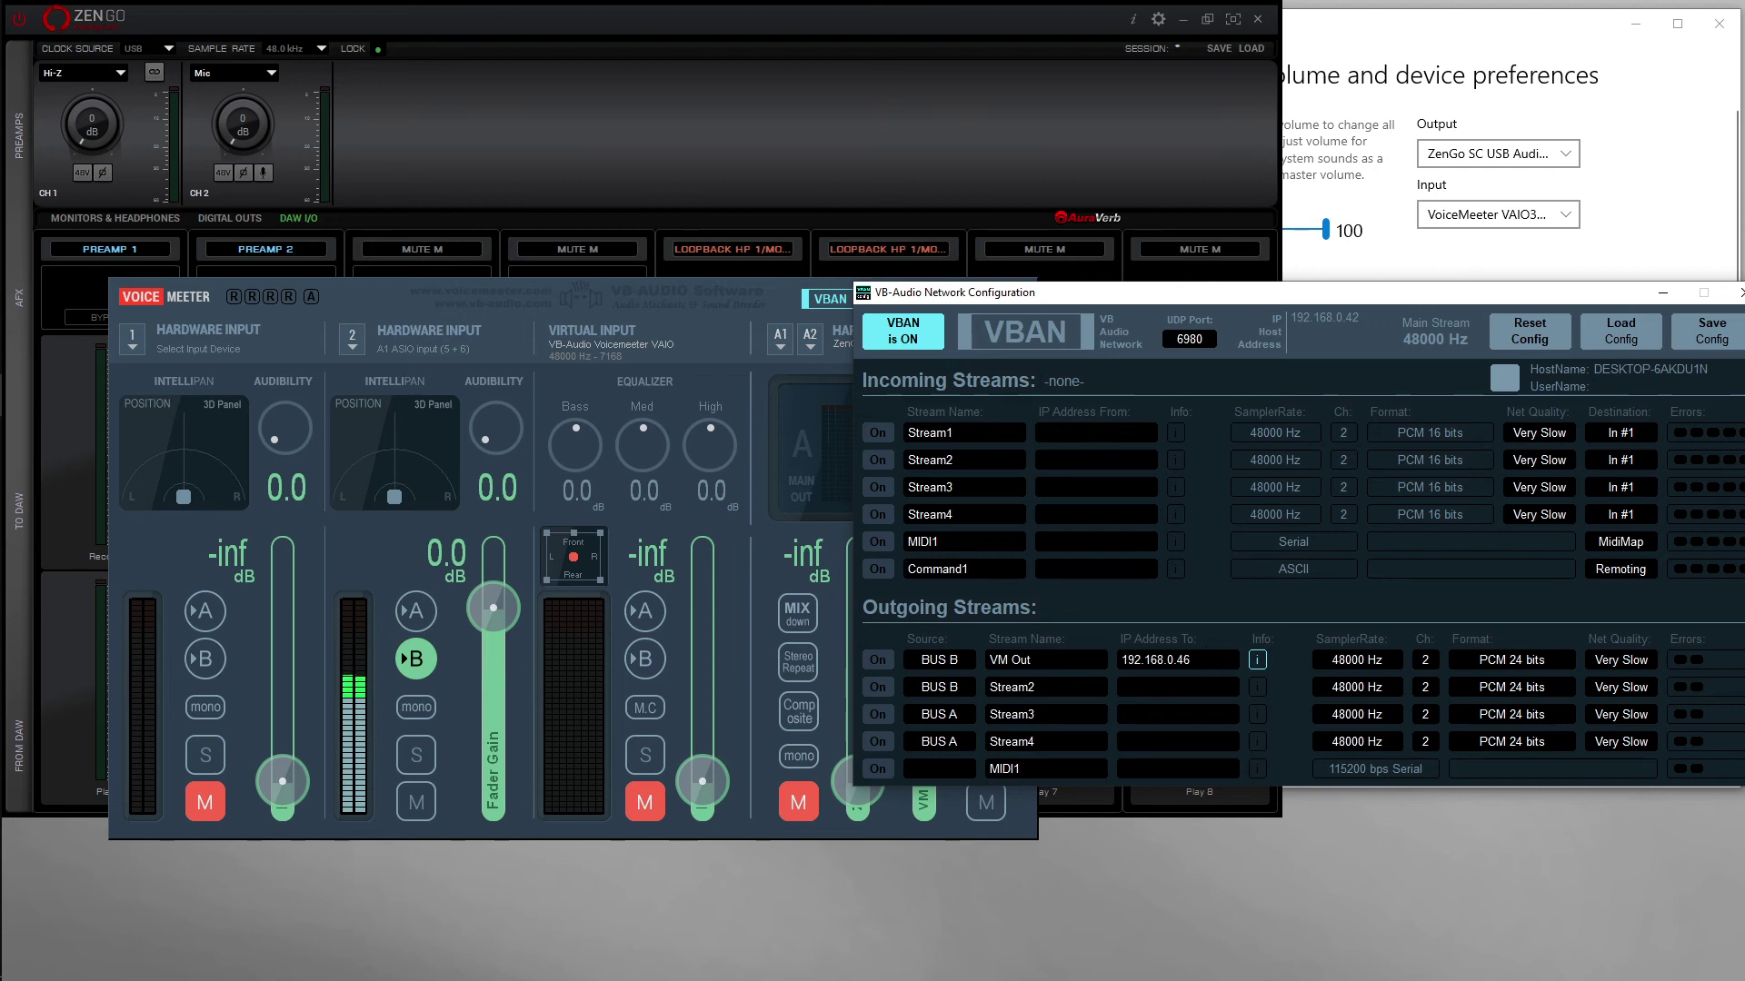
Step: Bring up VBAN Receptor, close the VBAN network configuration, and place the receptor window beside VoiceMeeter
left_click_drag(851, 307, 671, 239)
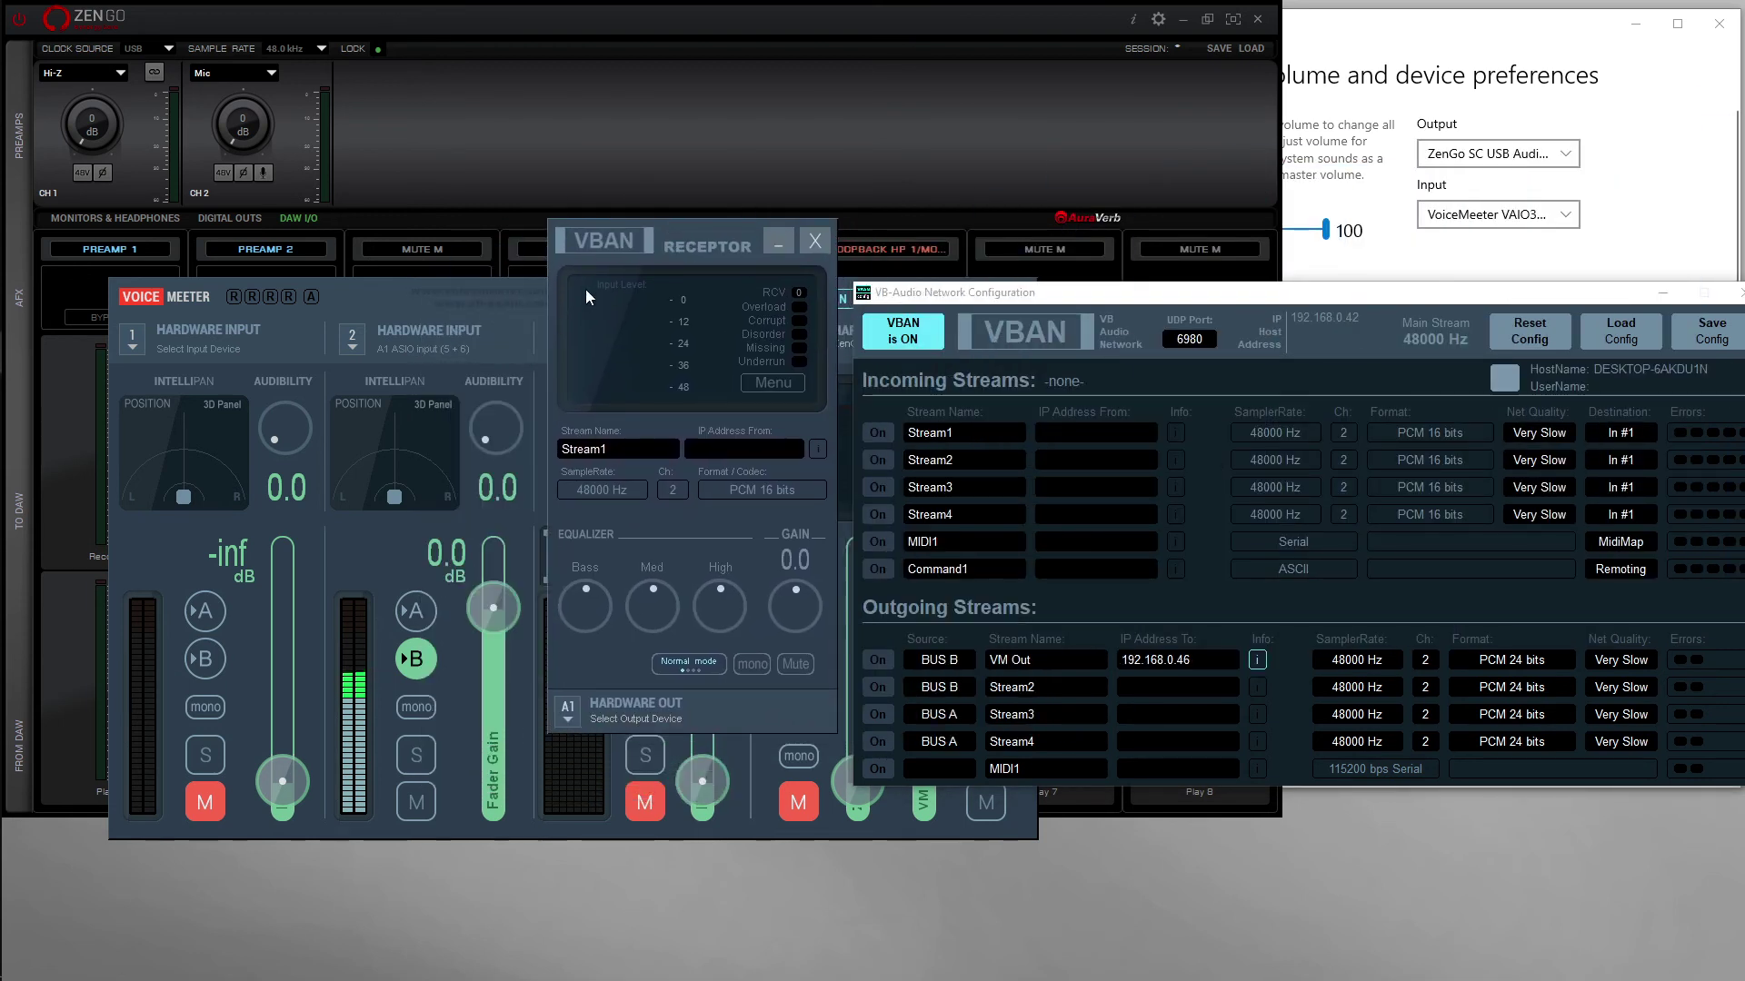
left_click(388, 316)
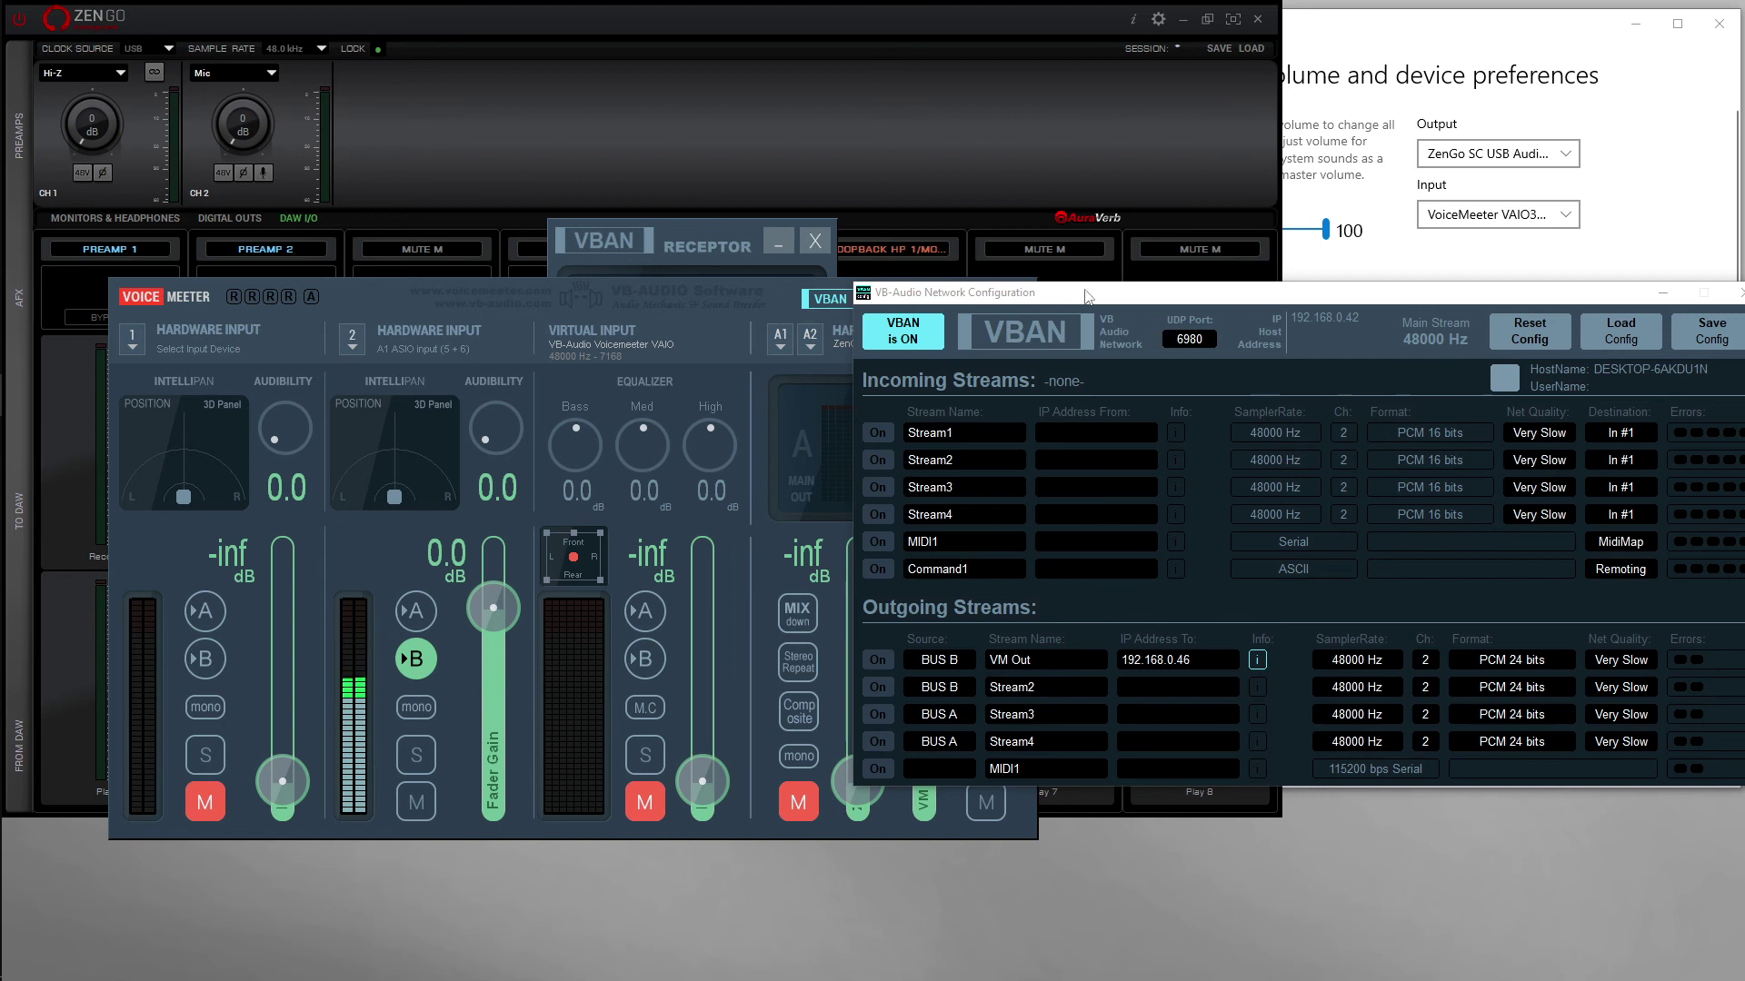
left_click_drag(1520, 292, 1232, 338)
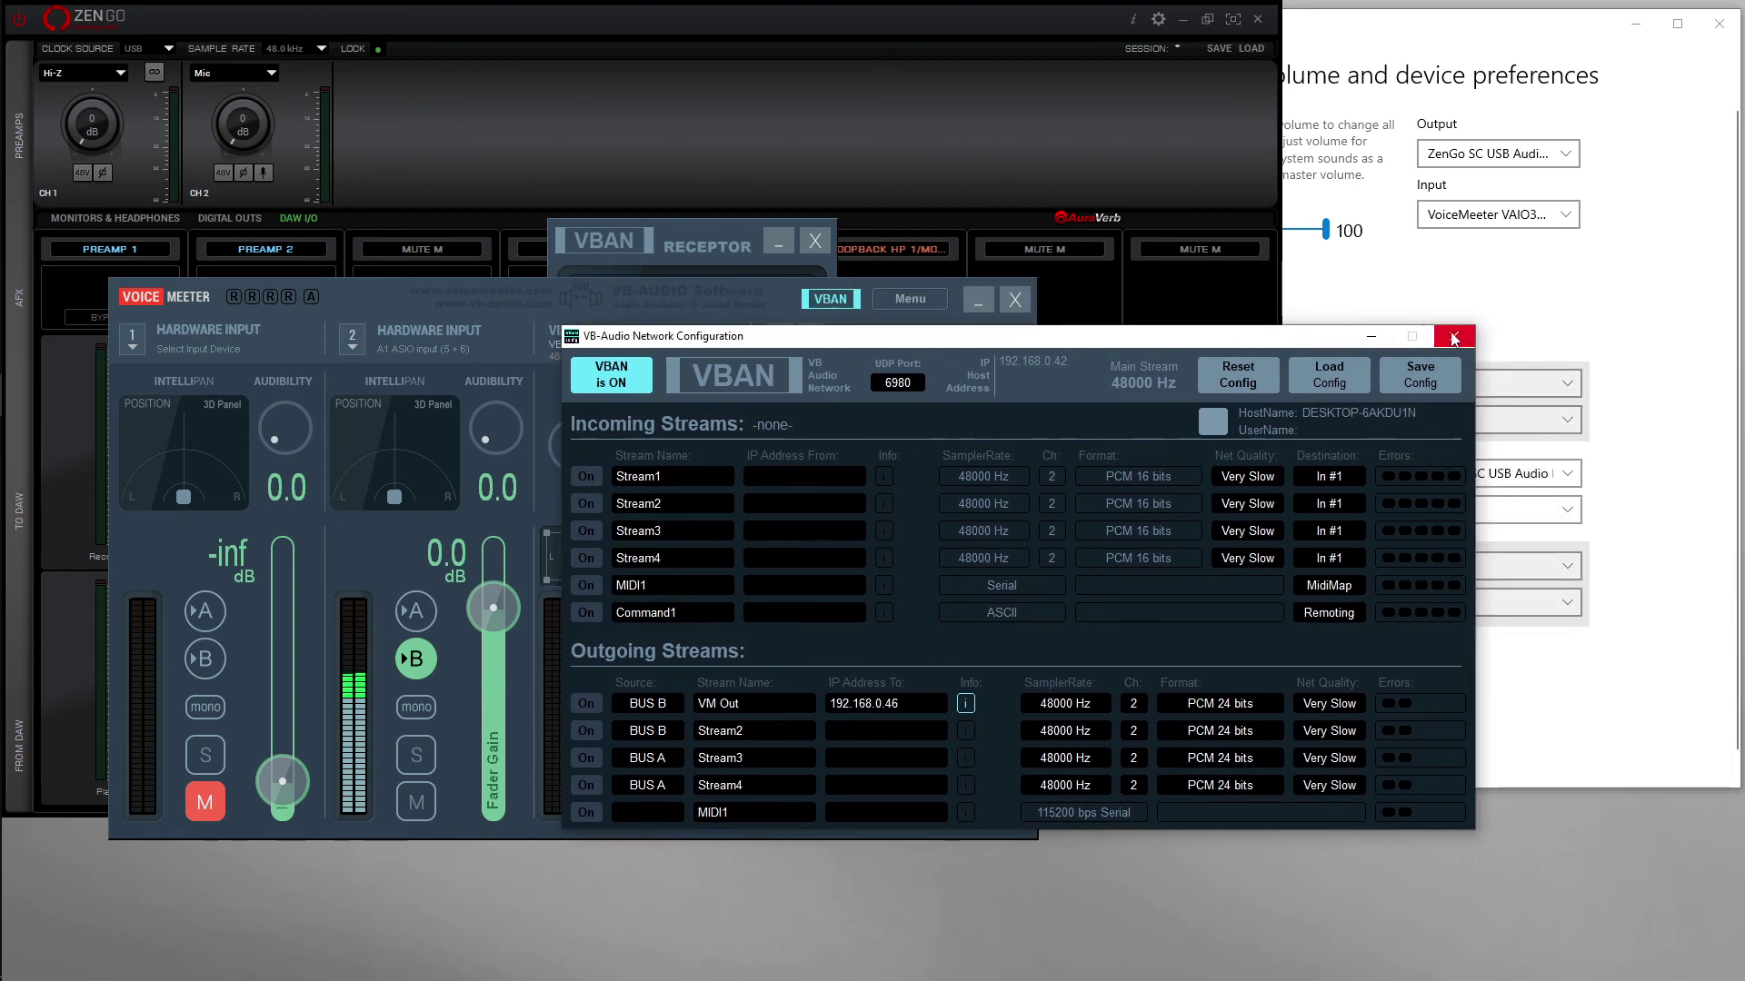
left_click_drag(744, 225, 1549, 228)
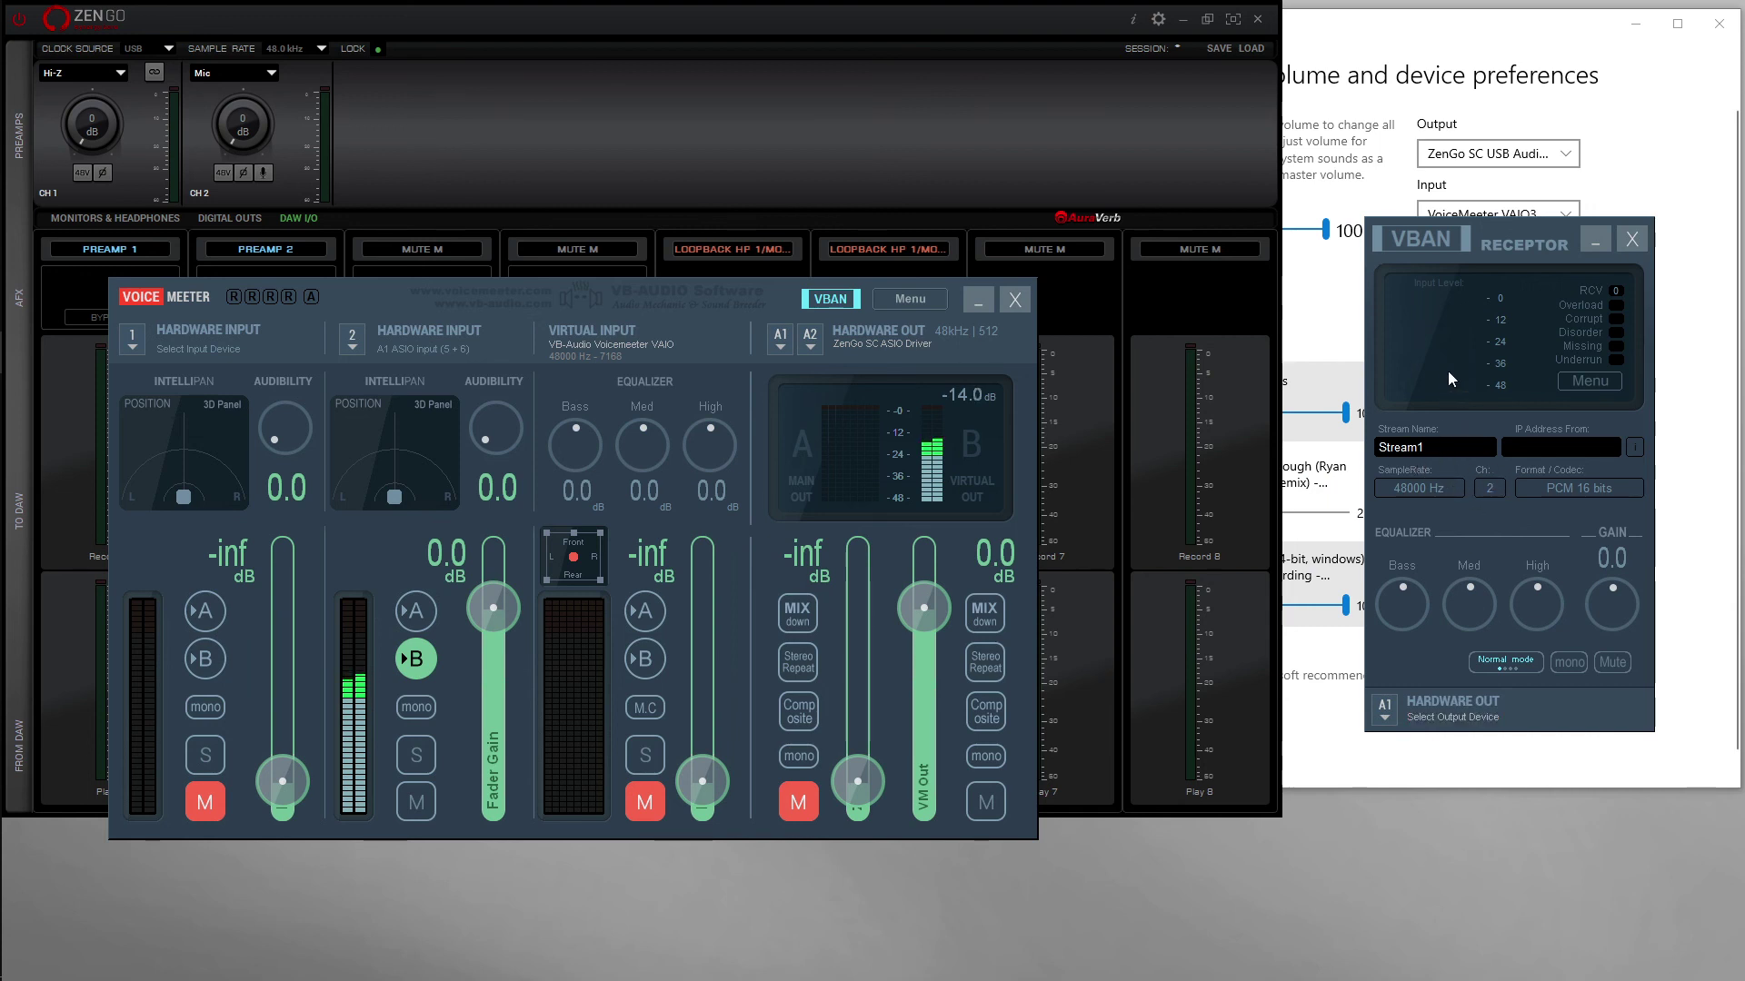
Step: Set VBAN Receptor's network quality to Very Slow in its system settings and check the available MME buffering sizes
left_click(1573, 379)
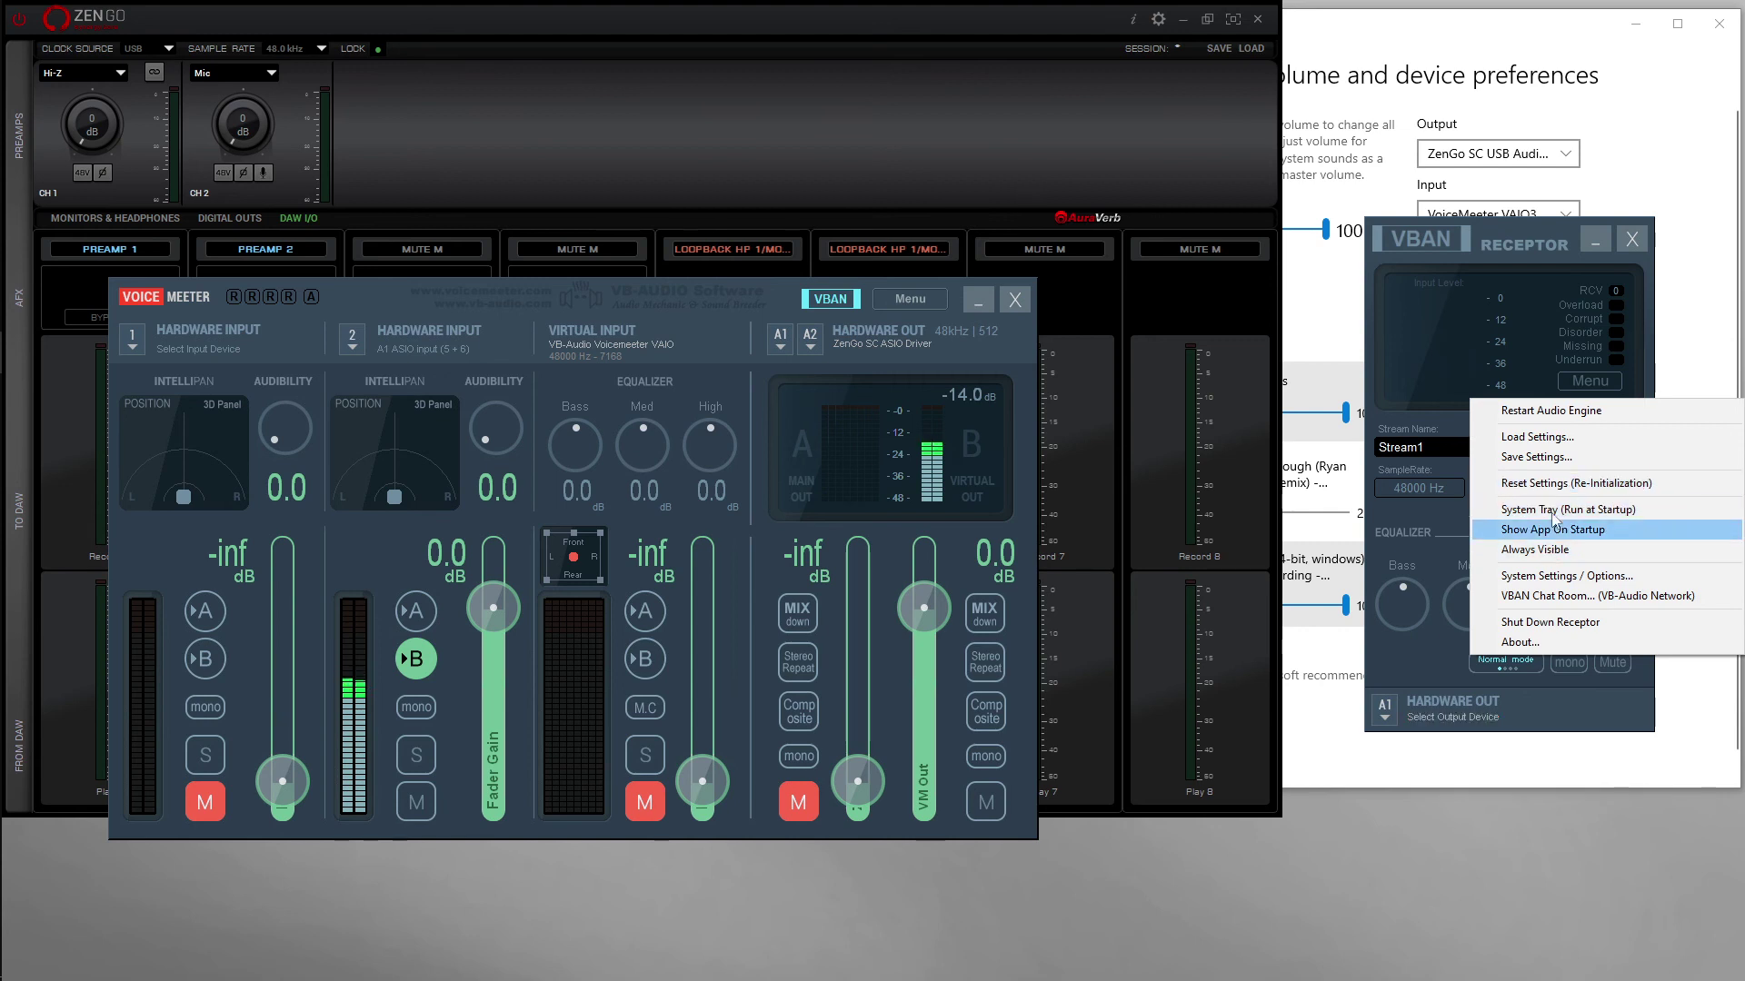
left_click(1582, 578)
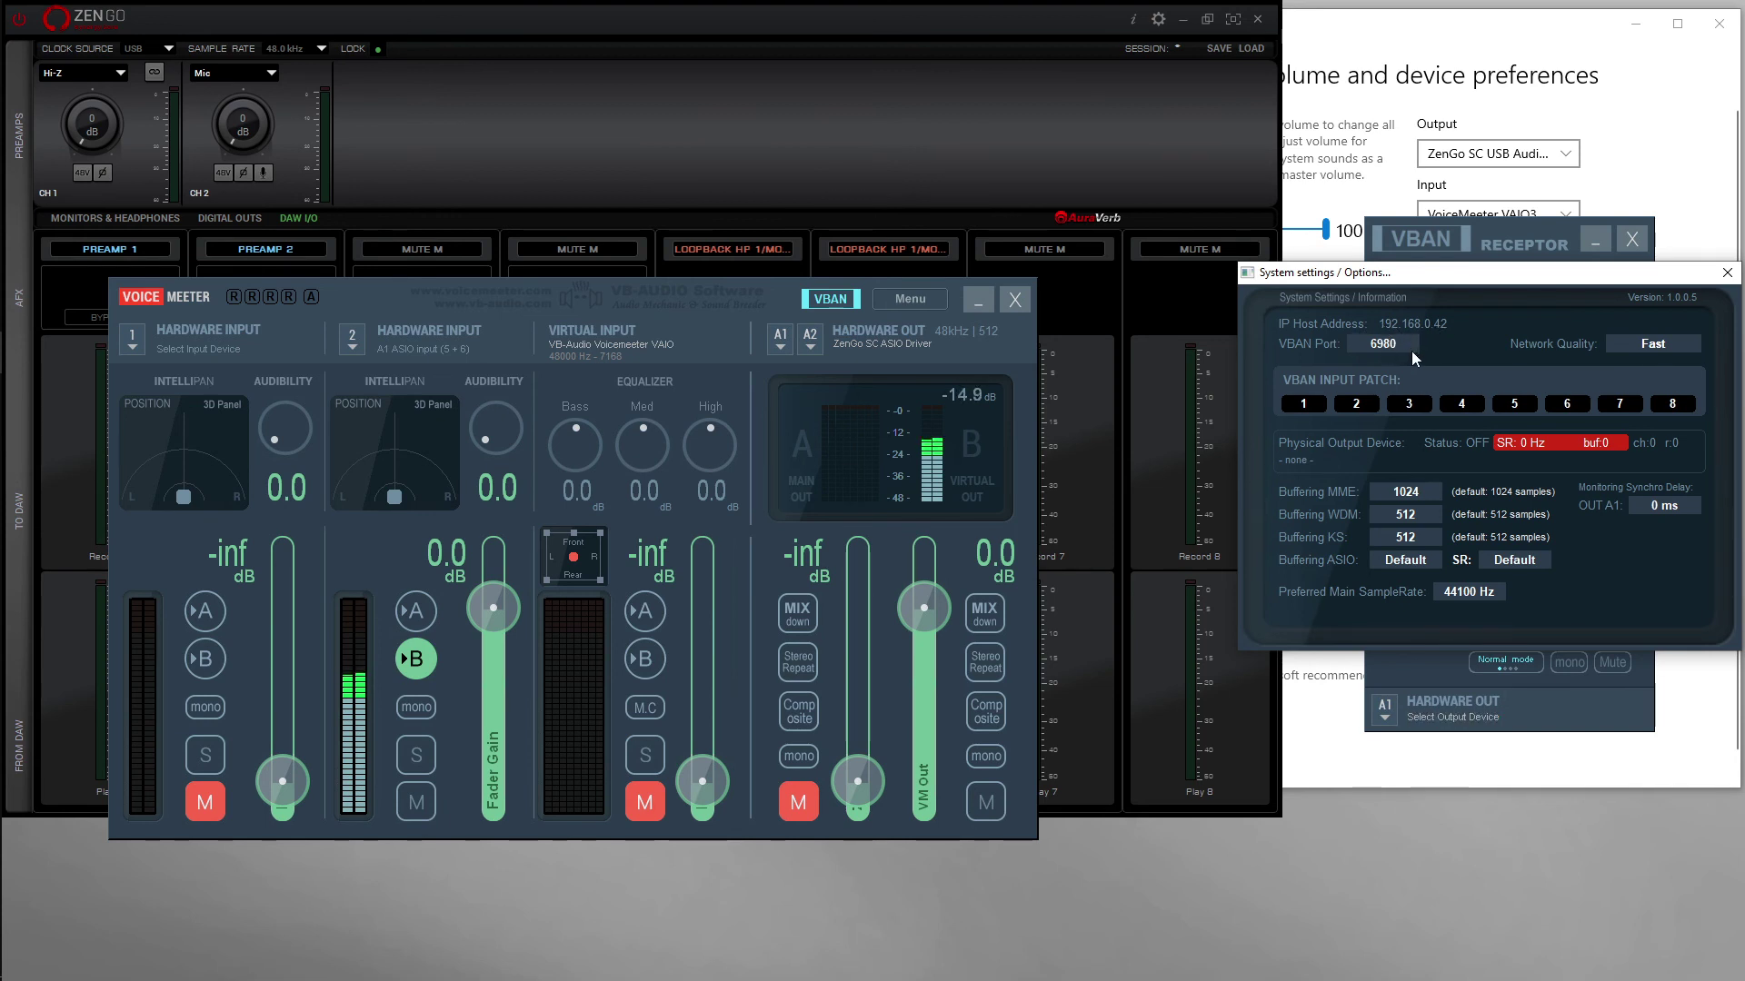
left_click(1654, 345)
left_click(1683, 437)
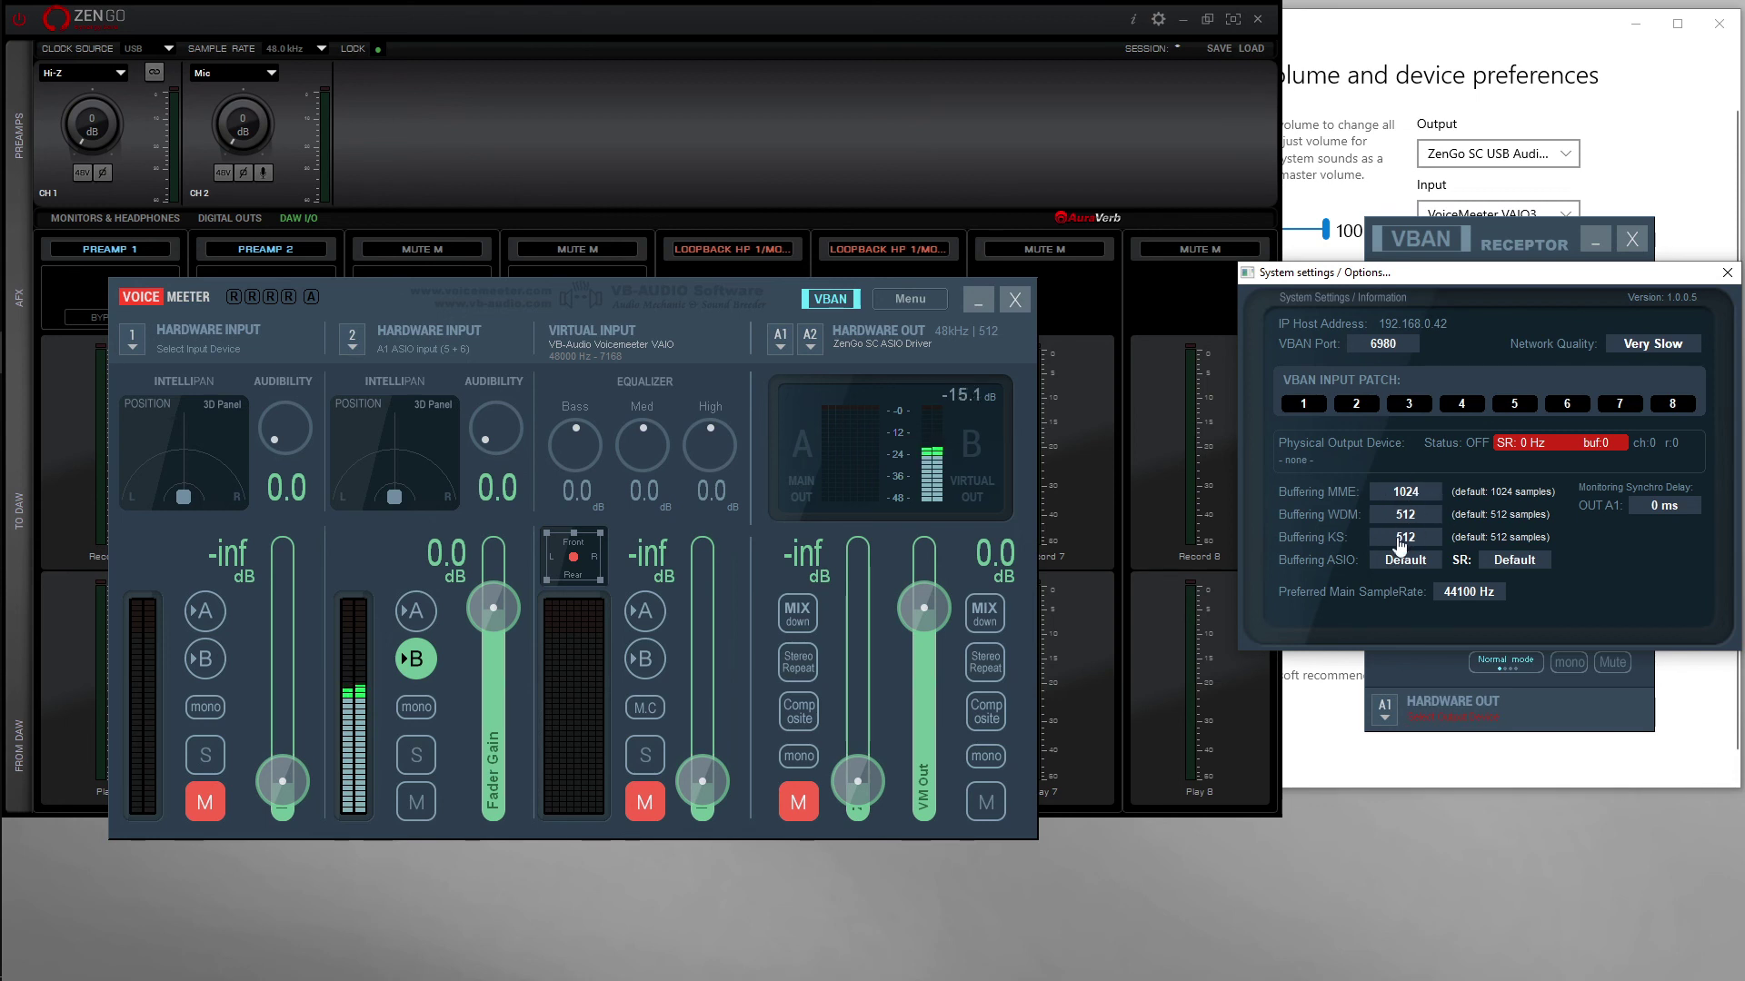
left_click(1410, 491)
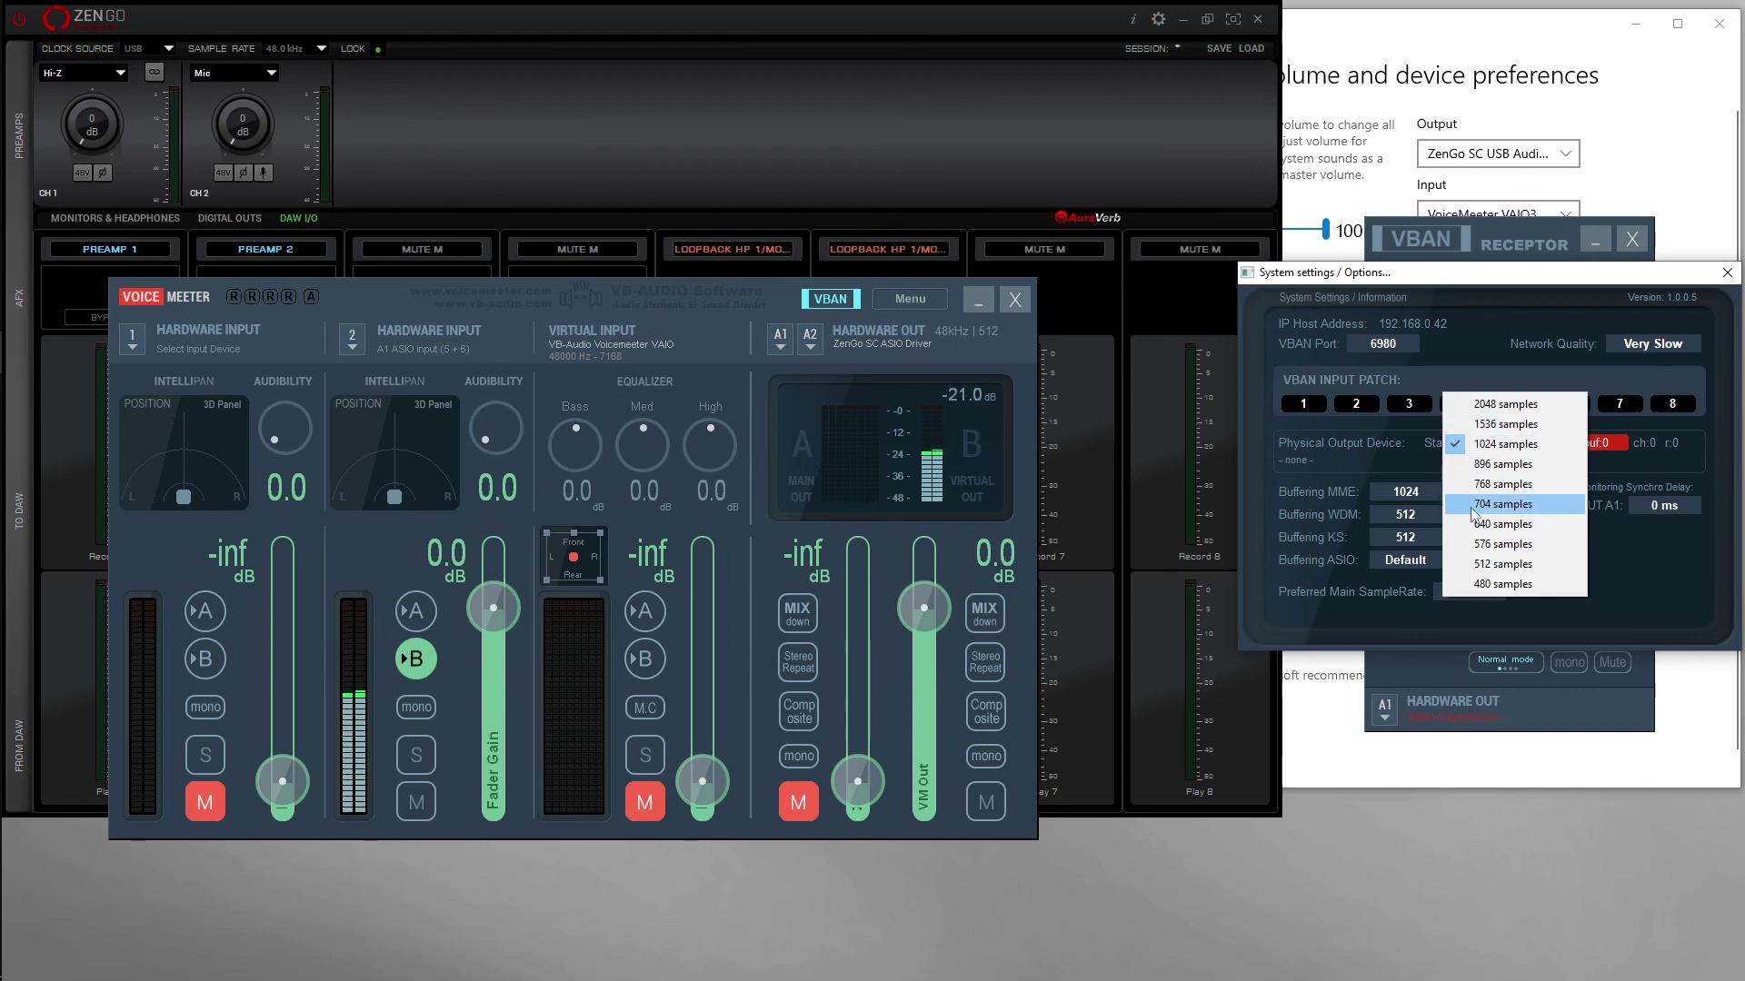
left_click(1644, 578)
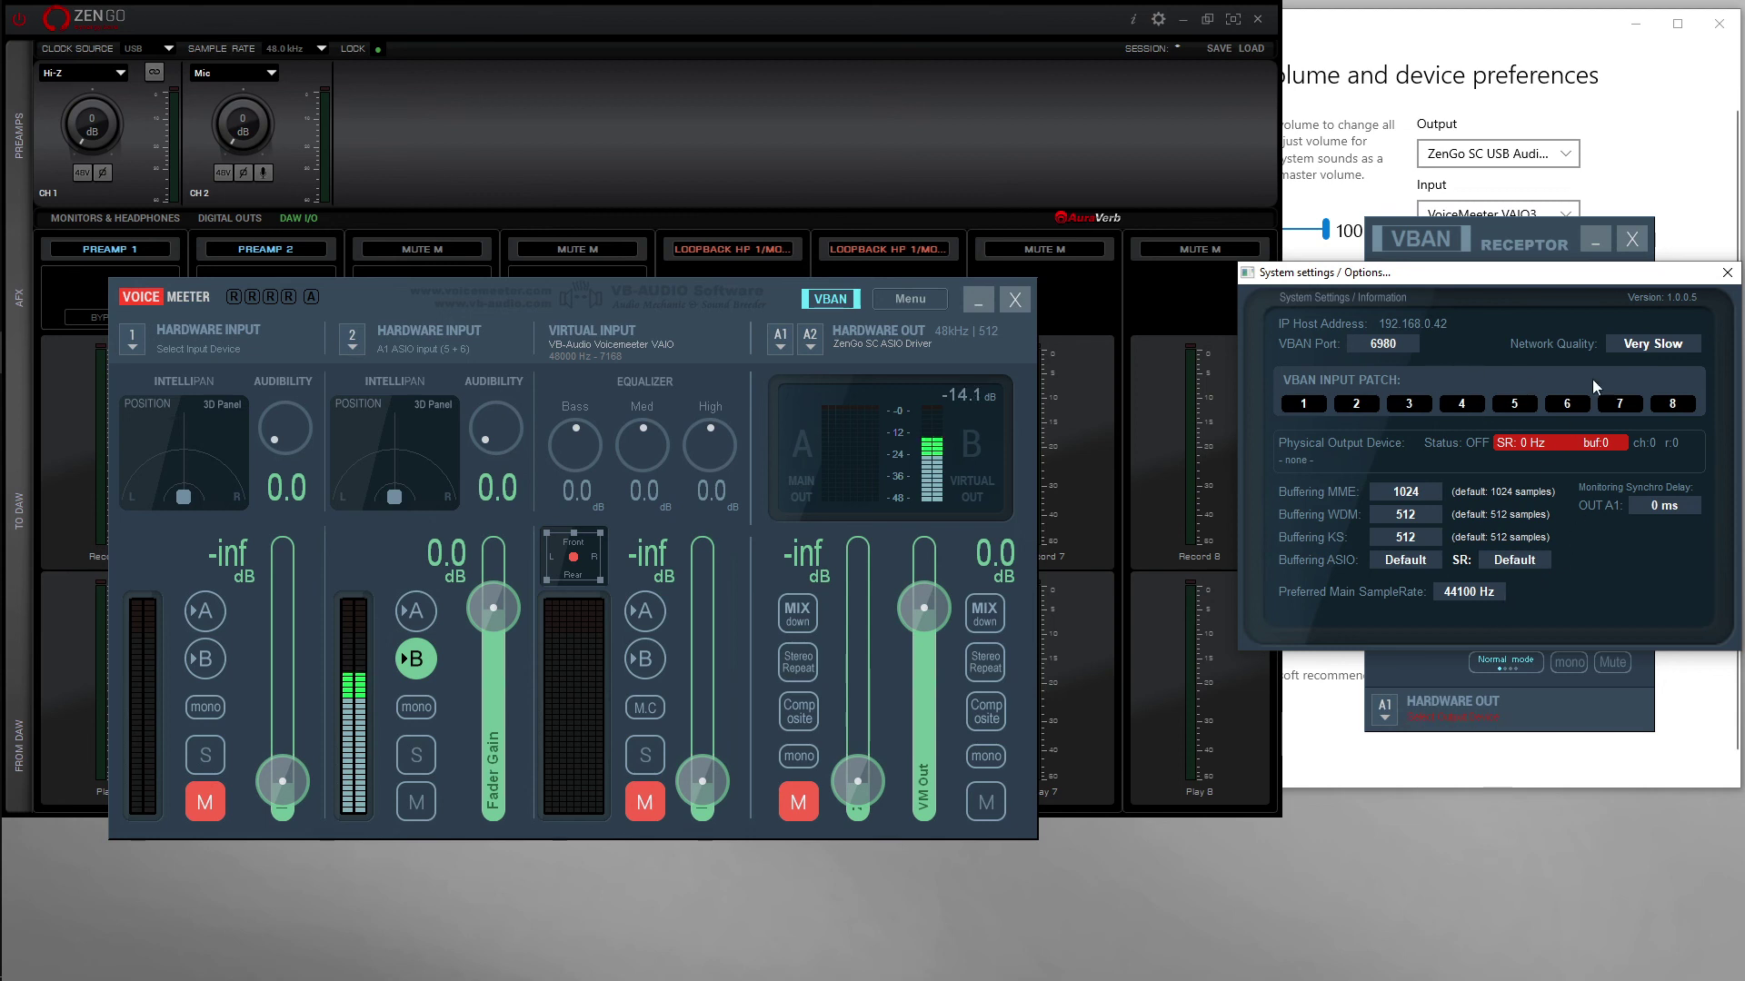
left_click(1721, 275)
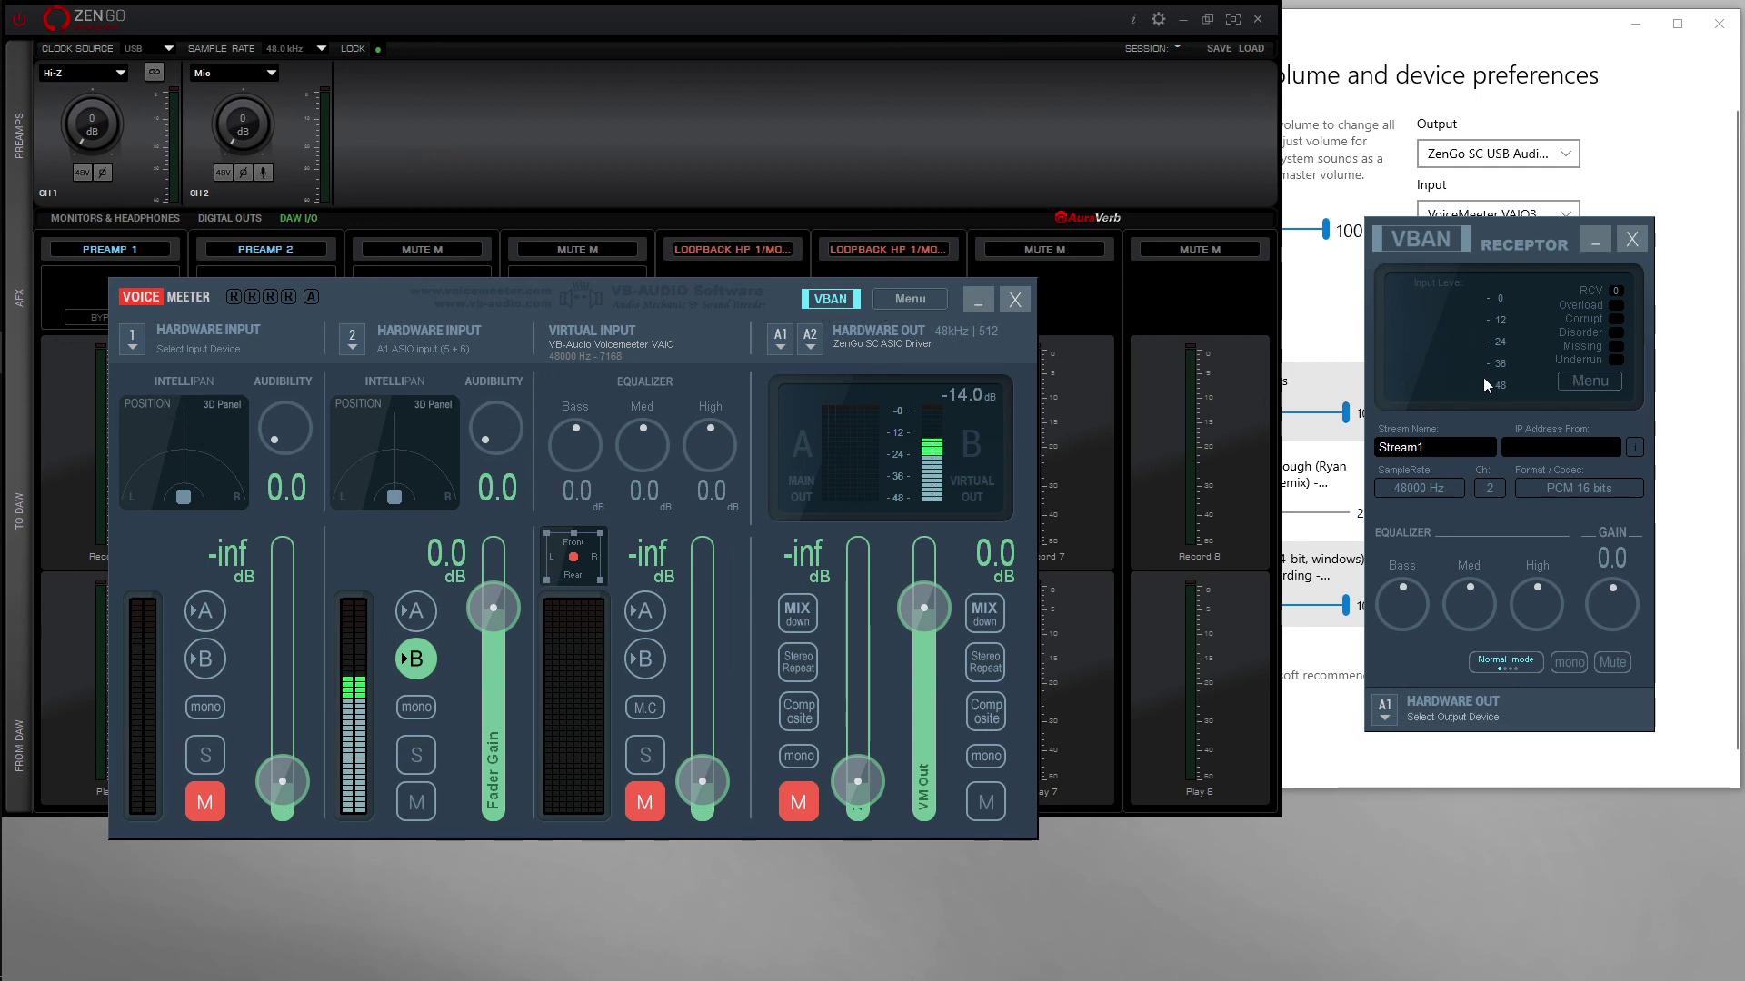
Step: Reopen VoiceMeeter's VBAN configuration, try Optimal net quality for the outgoing VM Out stream, and set it back to Very Slow
left_click(830, 299)
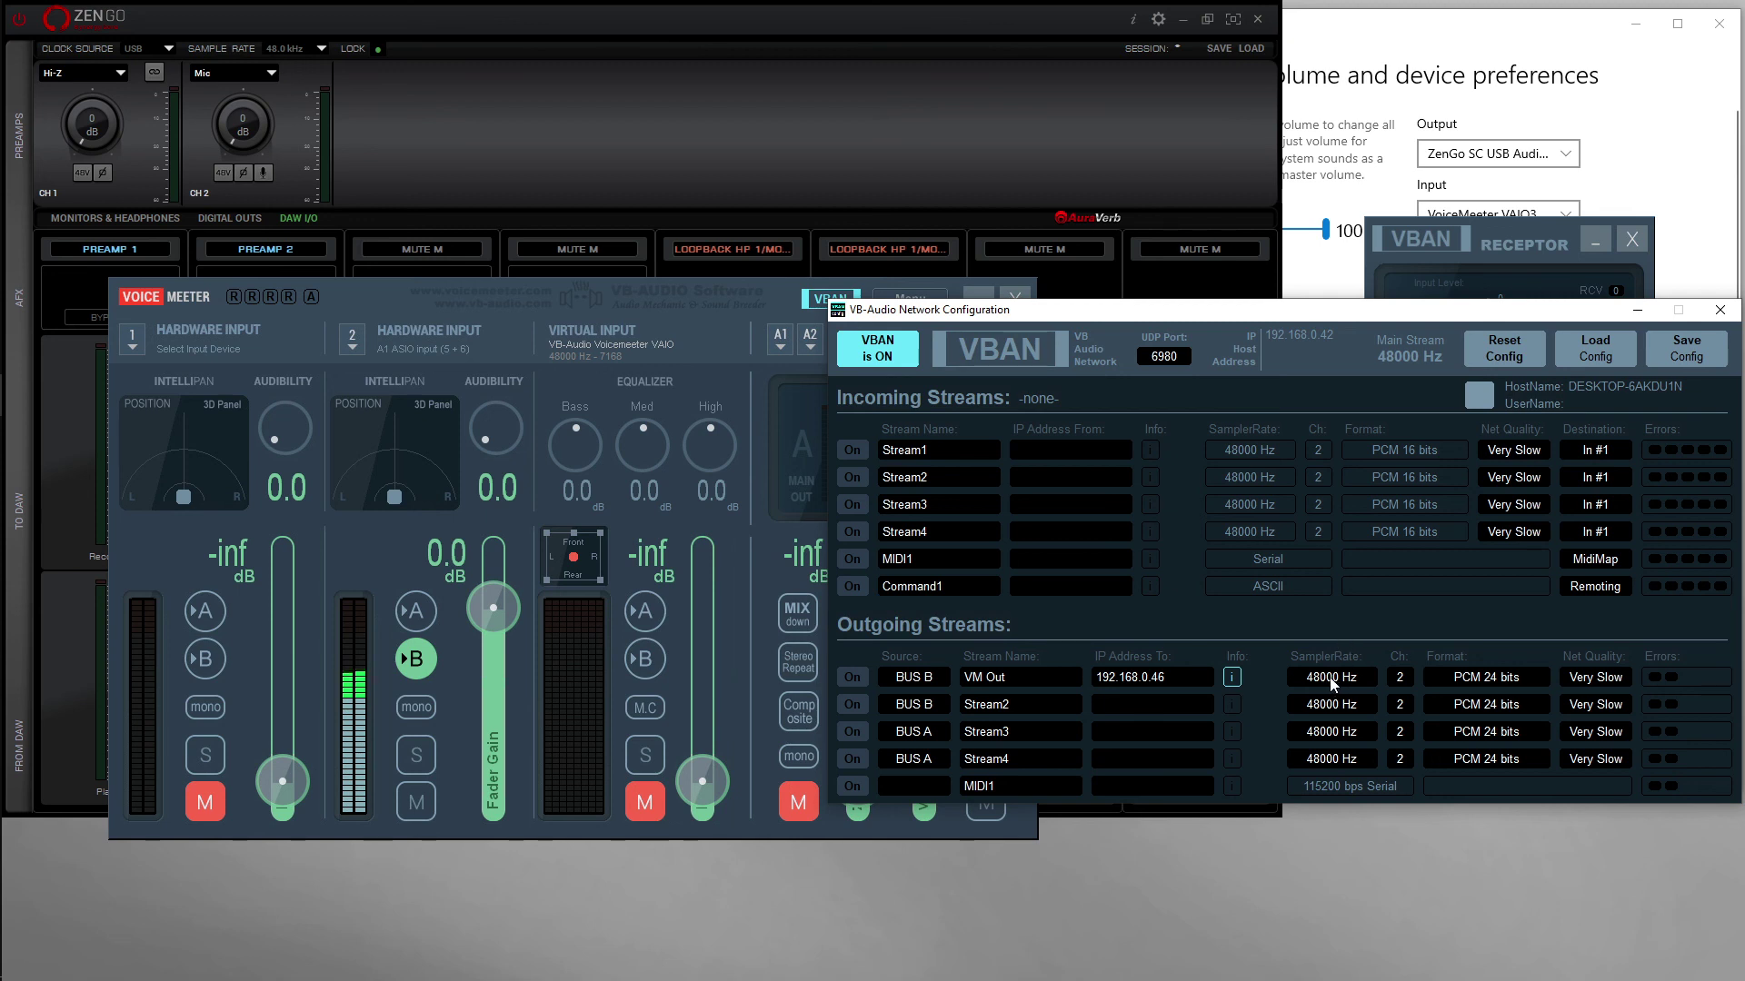
left_click(1587, 676)
left_click(1638, 683)
left_click(1595, 678)
left_click(1636, 769)
left_click(1604, 681)
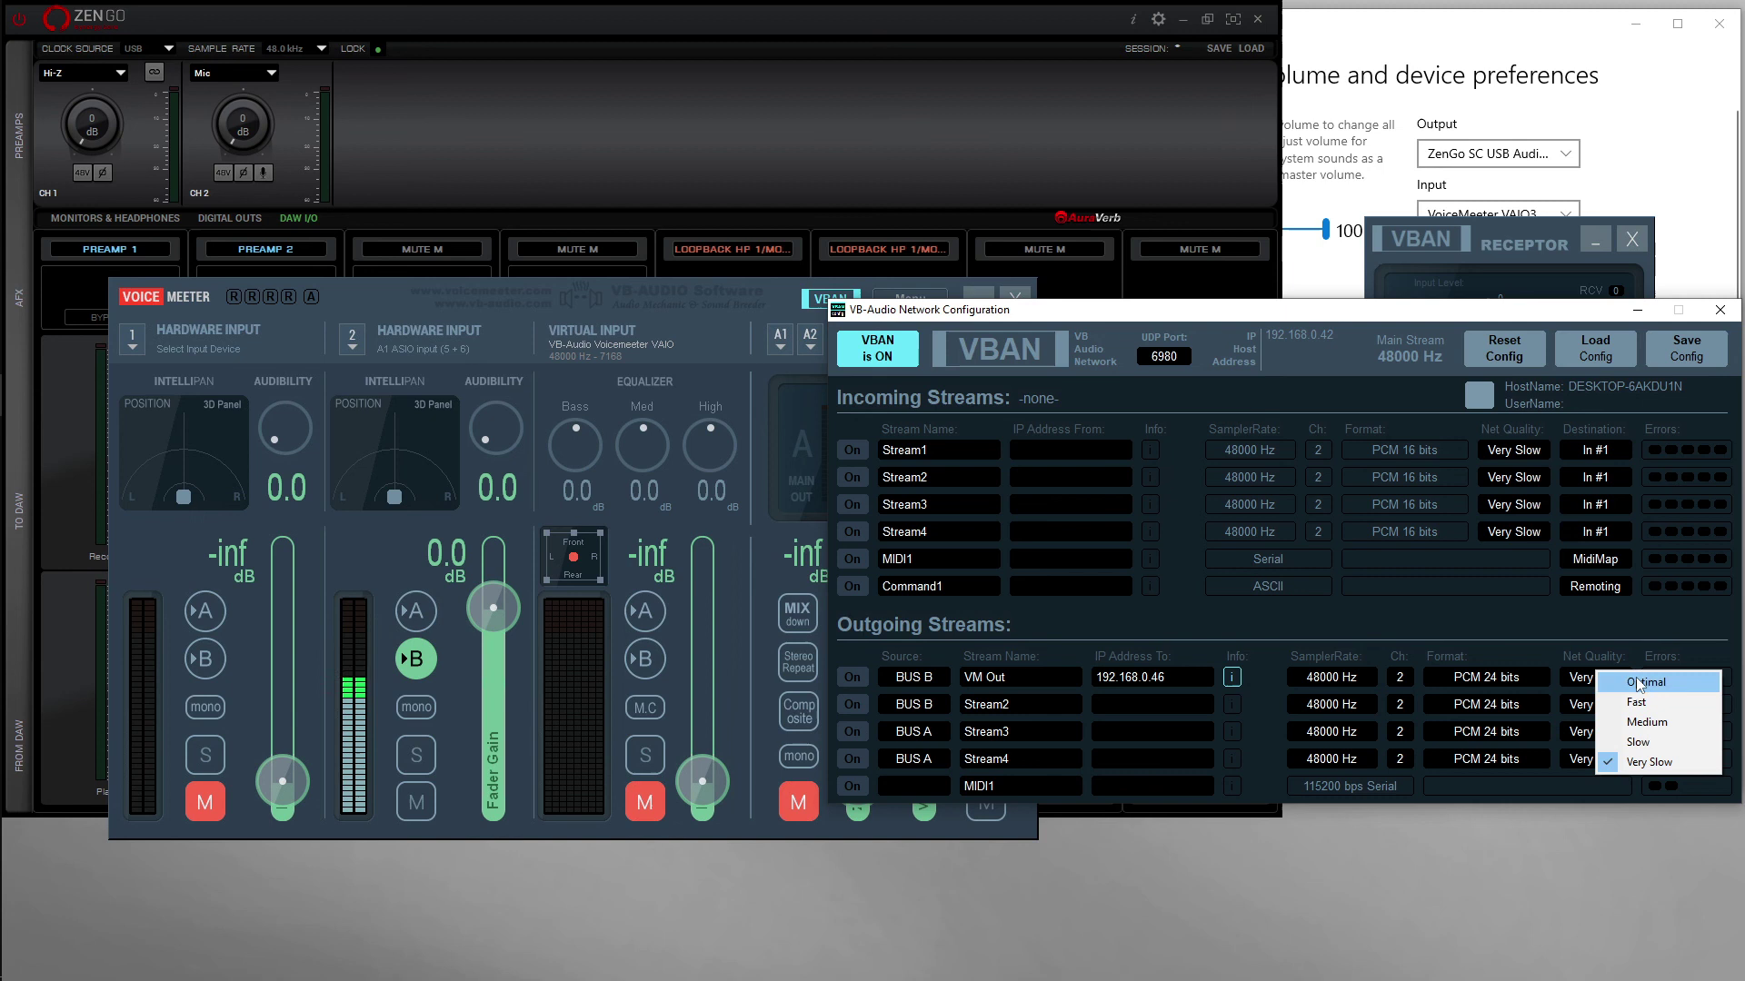
left_click(1605, 680)
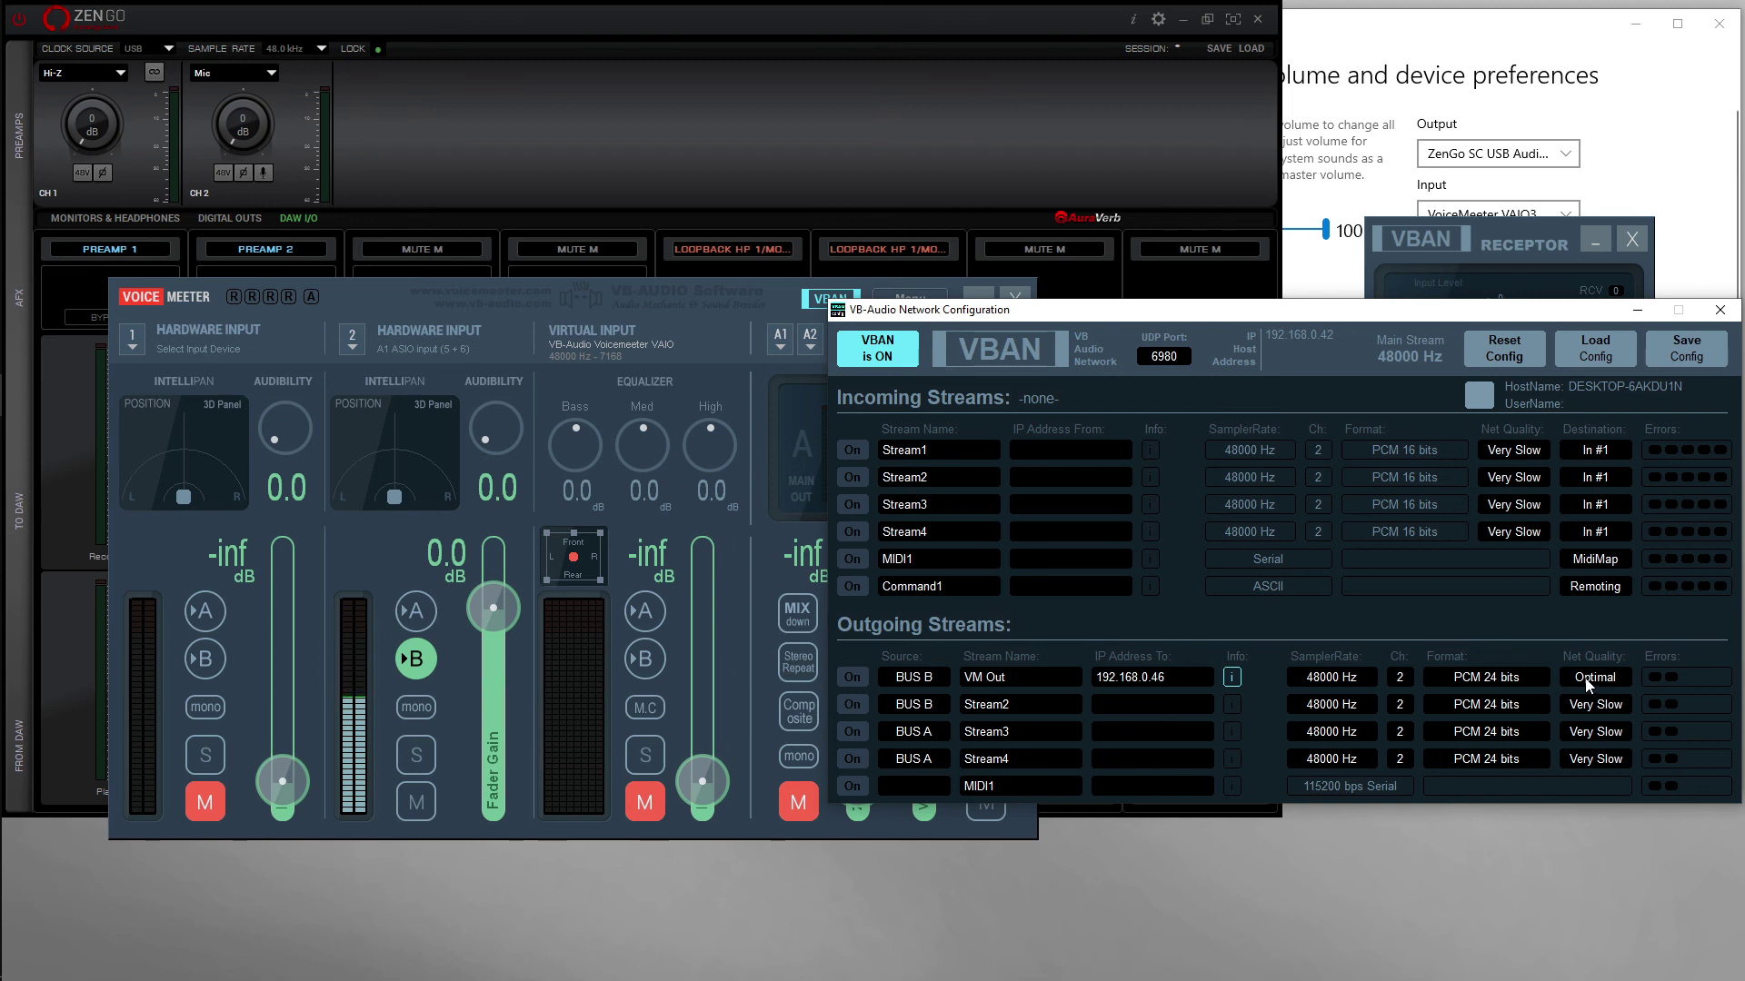
left_click(1587, 684)
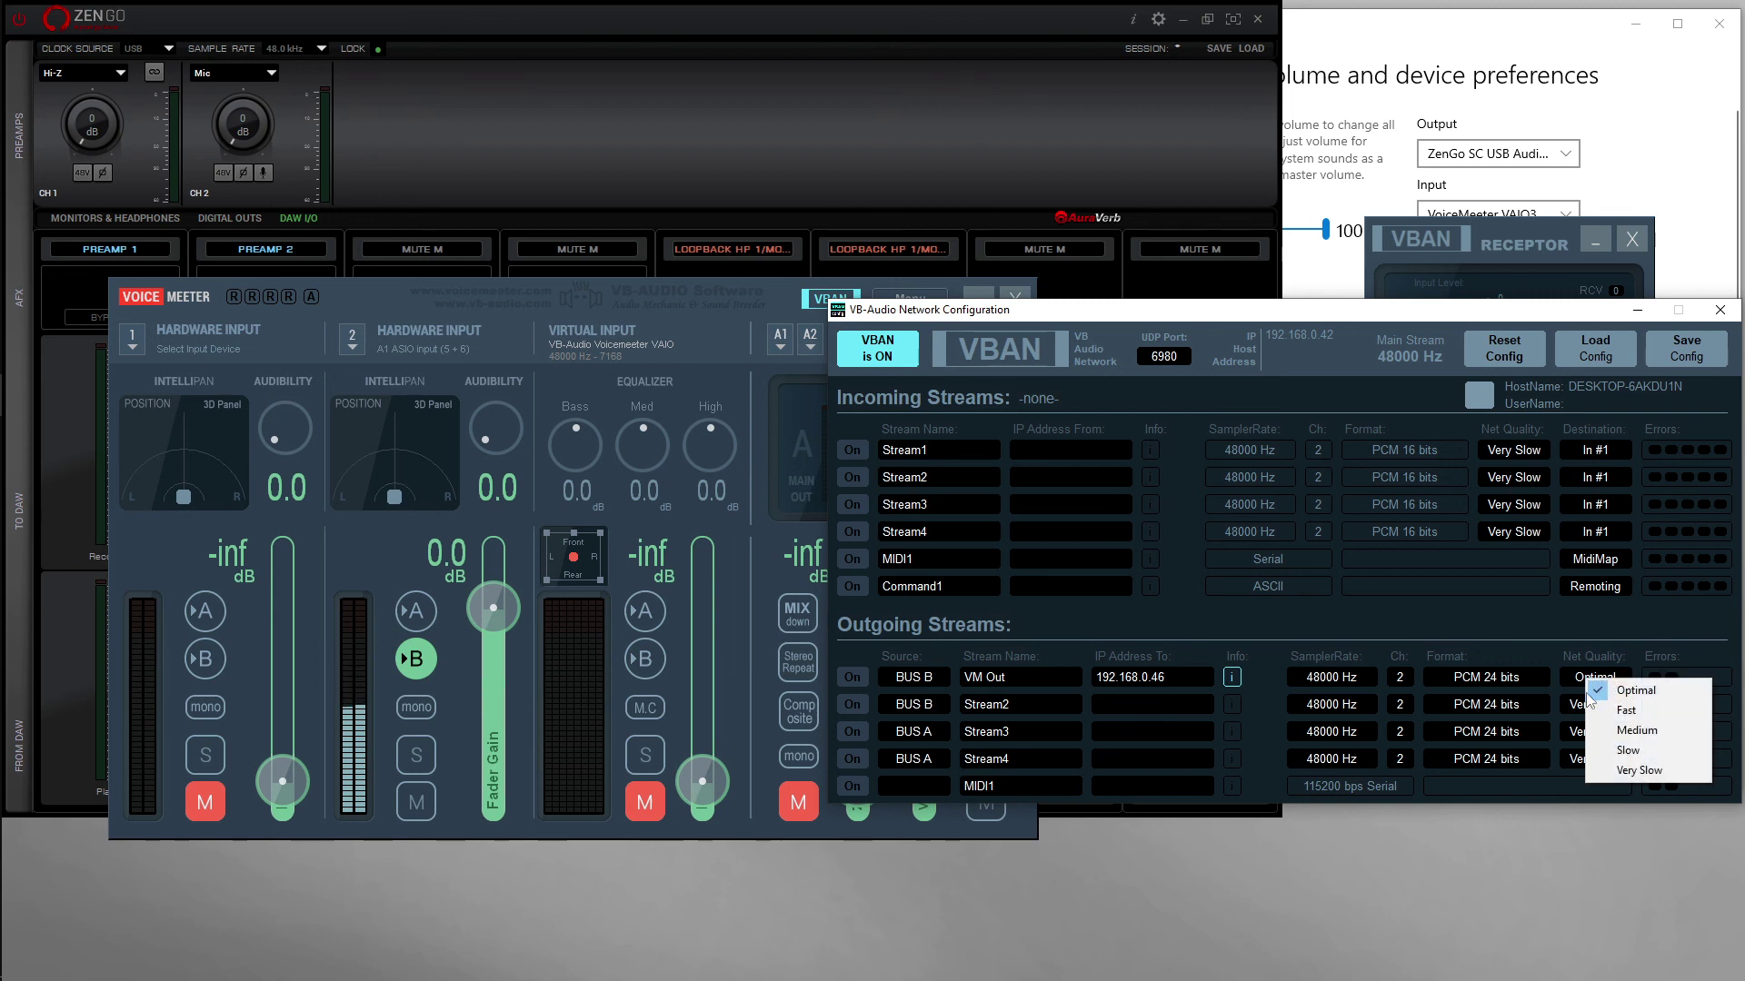
left_click(1638, 769)
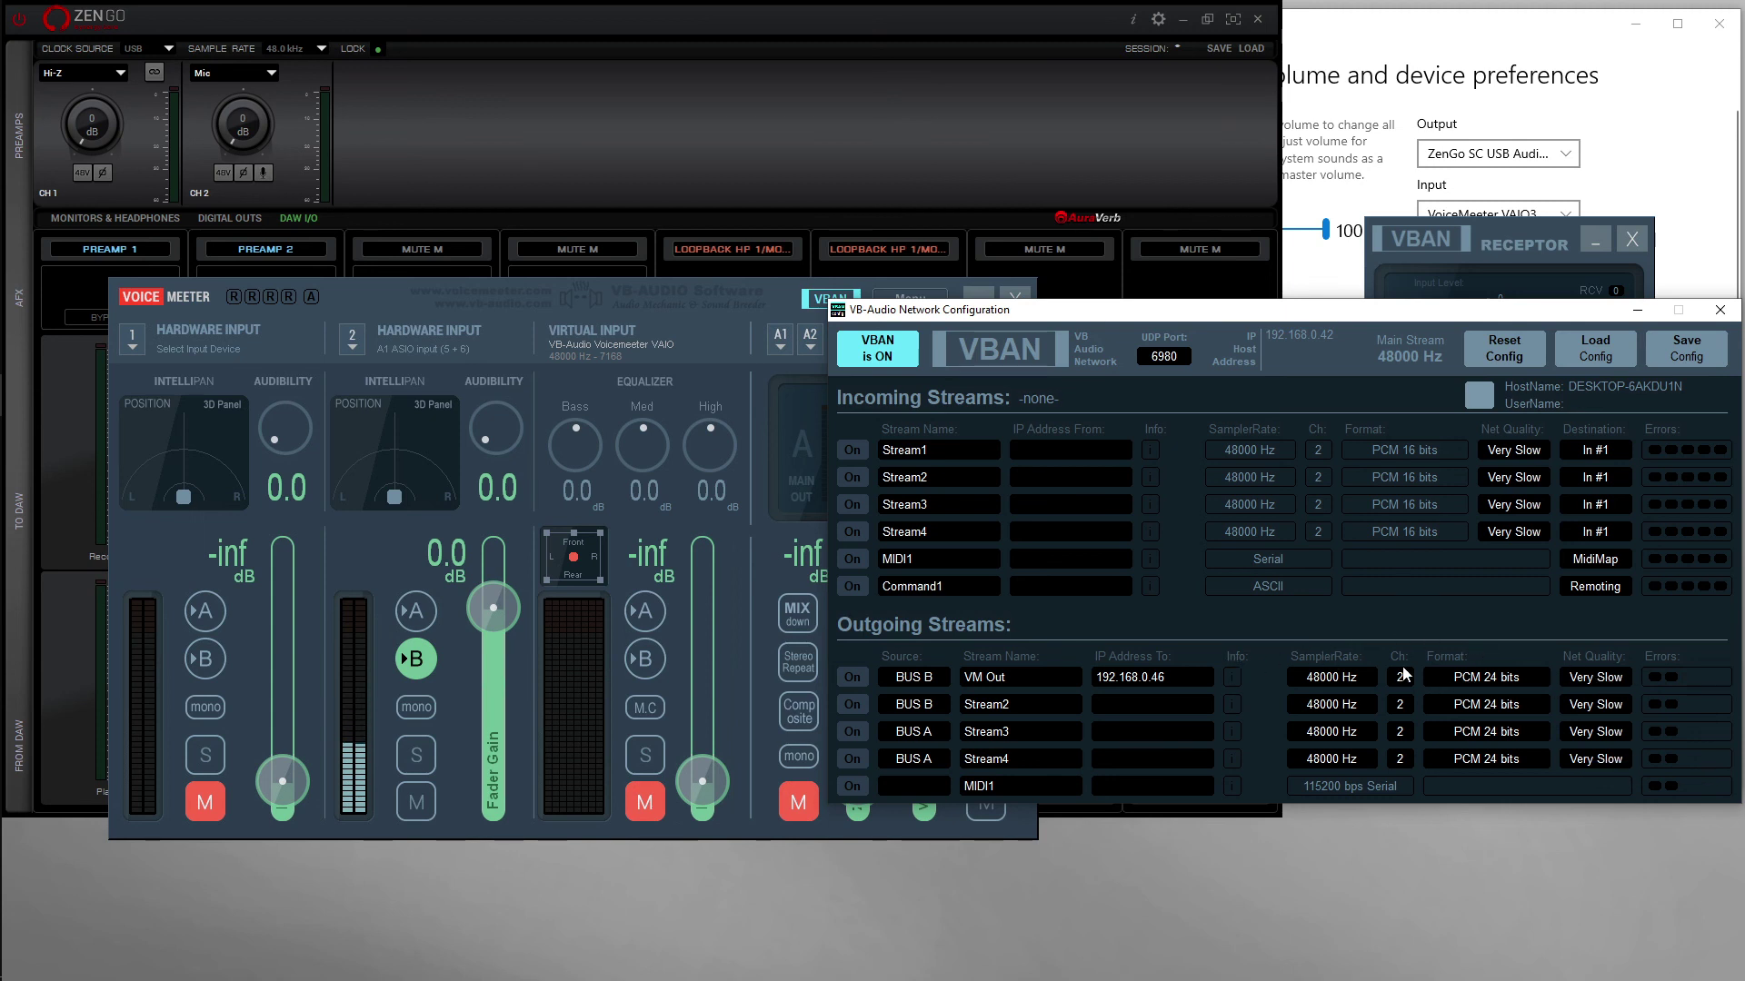
Step: Turn on the outgoing VM Out stream, check the VBAN Receptor window against it, and close the network configuration
left_click(852, 678)
left_click_drag(1474, 242, 1406, 260)
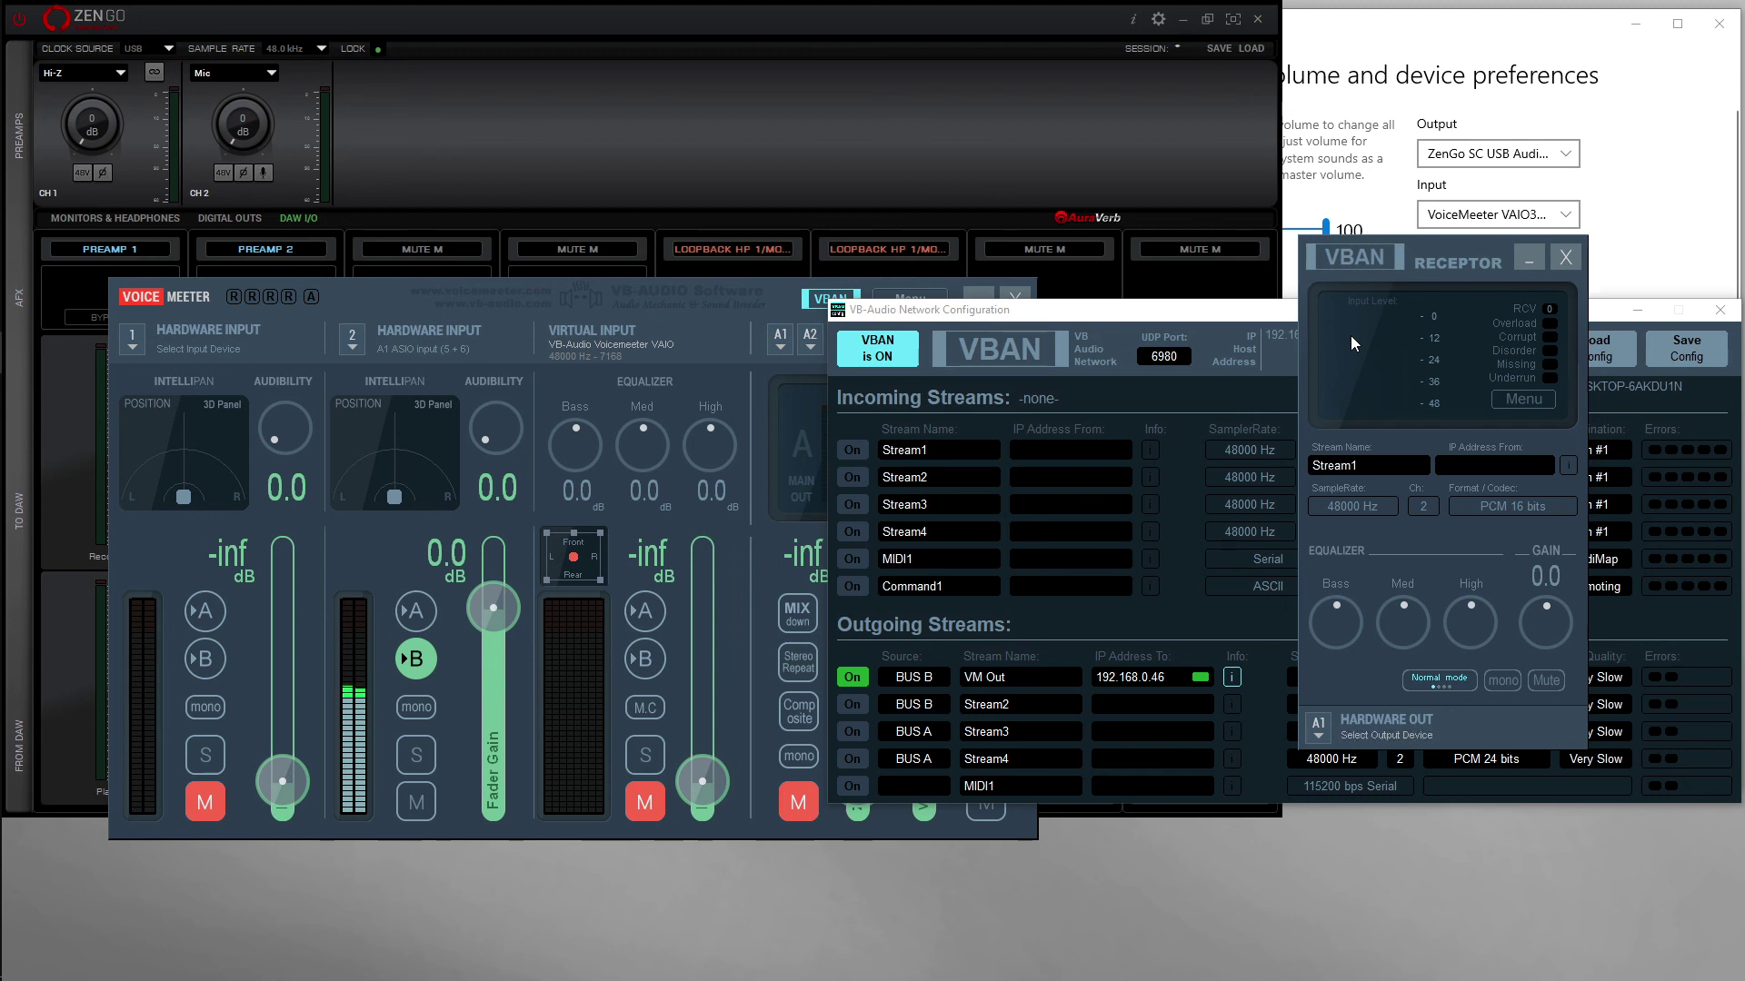
left_click(791, 308)
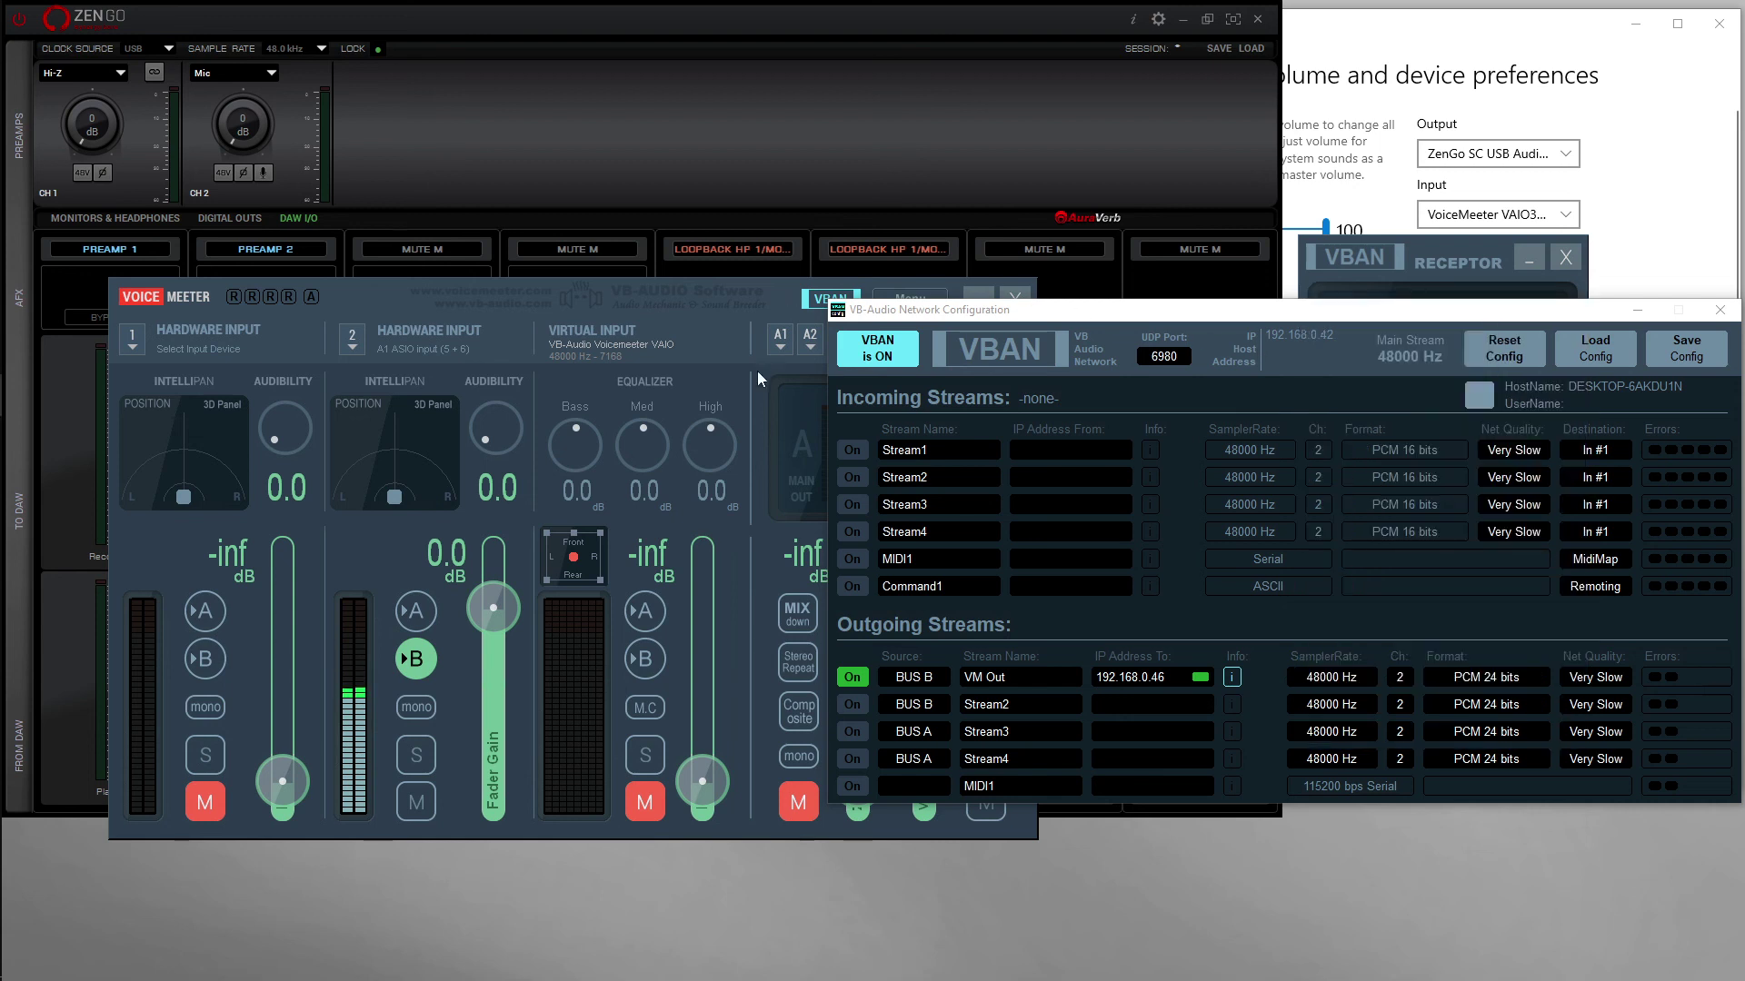
left_click(1722, 311)
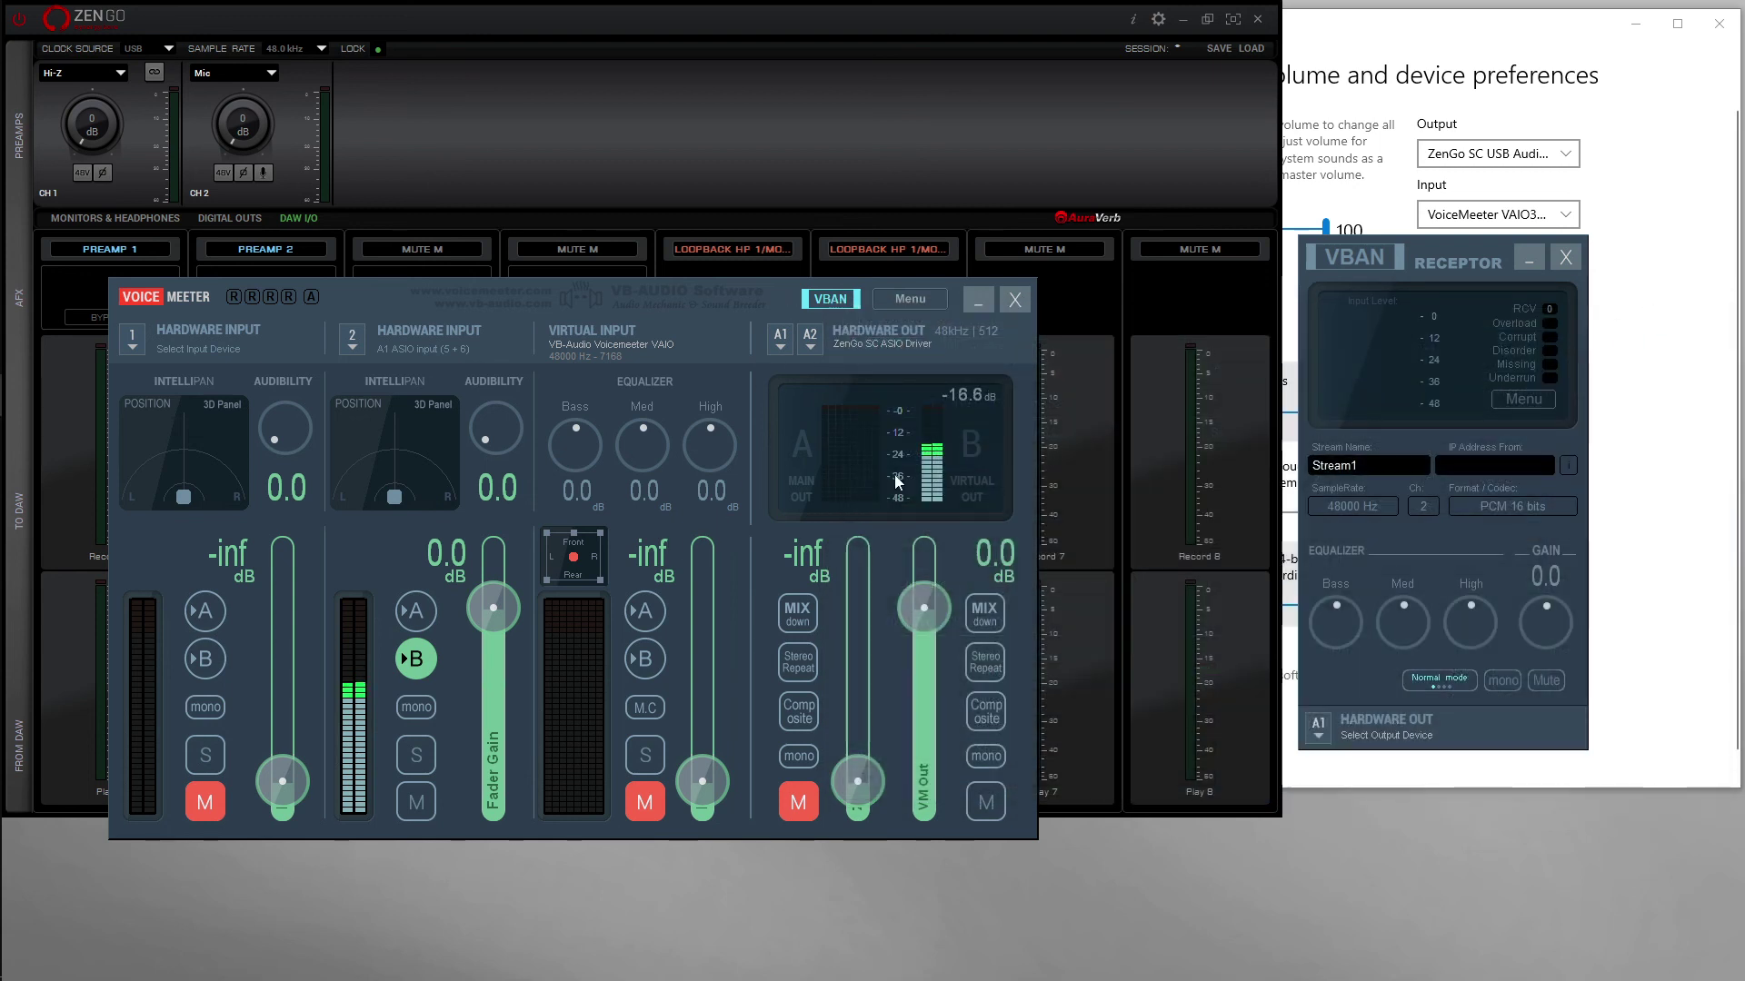